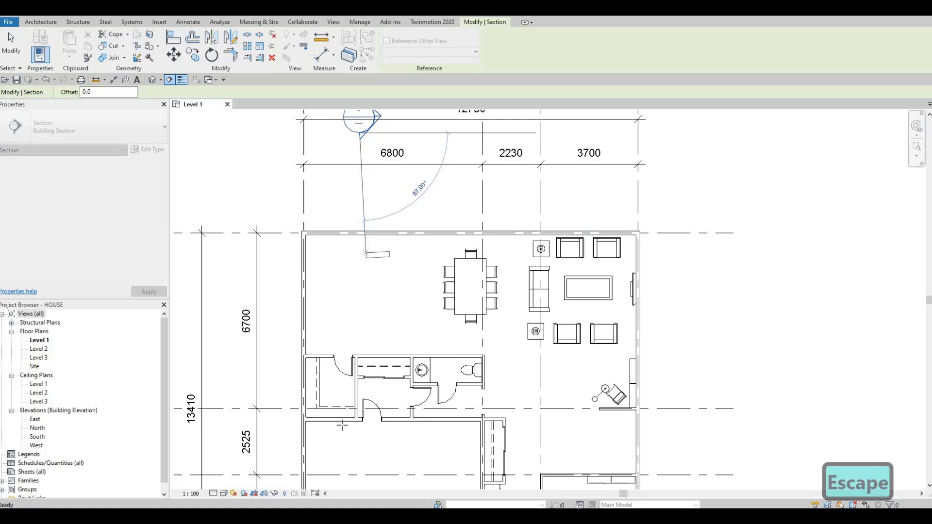
# Draw a vertical building section from just above grid C up past the grid A exterior wall, facing the grid 1 wall
pyautogui.scroll(-2, 385, 414)
pyautogui.scroll(1, 384, 413)
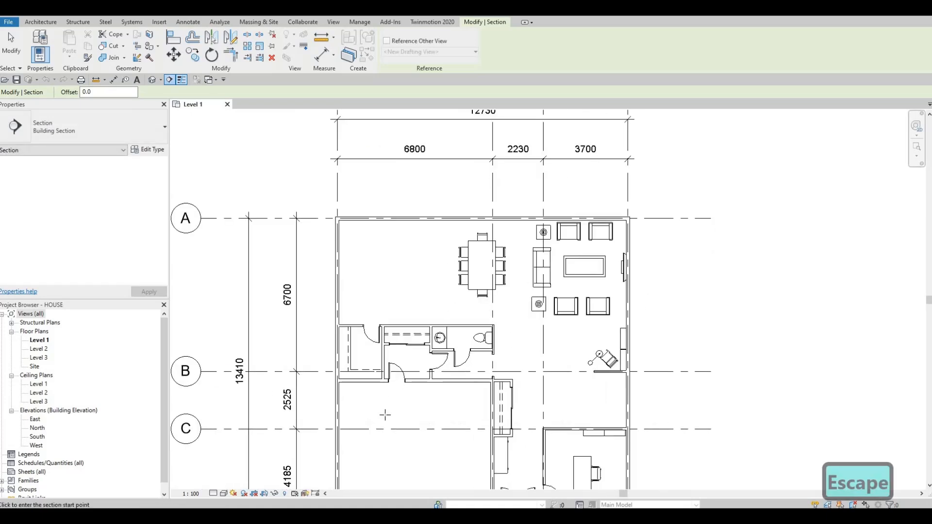
pyautogui.click(384, 415)
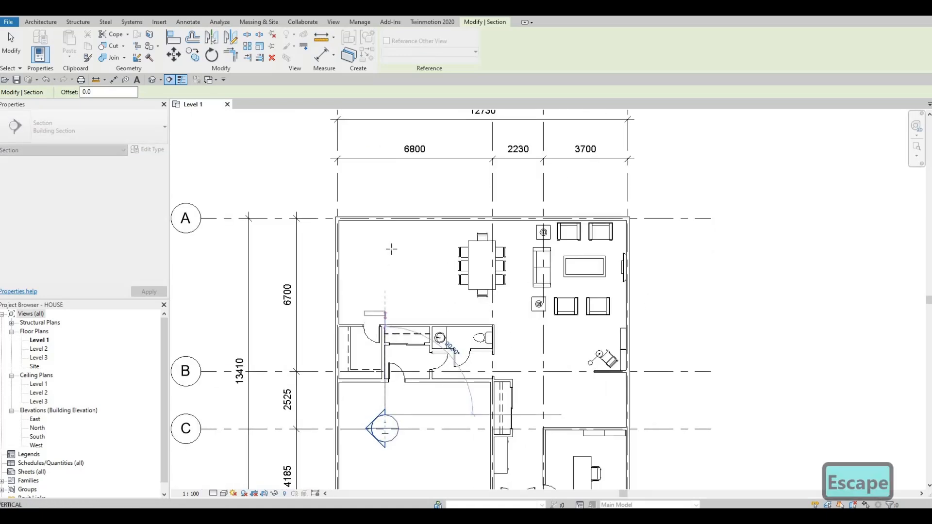
pyautogui.click(385, 187)
pyautogui.press('Escape')
pyautogui.press('Escape')
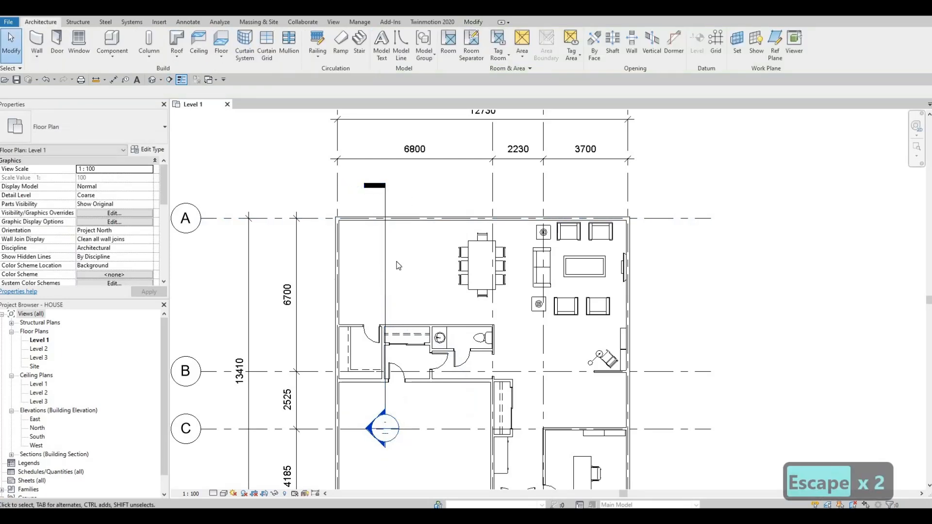
pyautogui.click(386, 255)
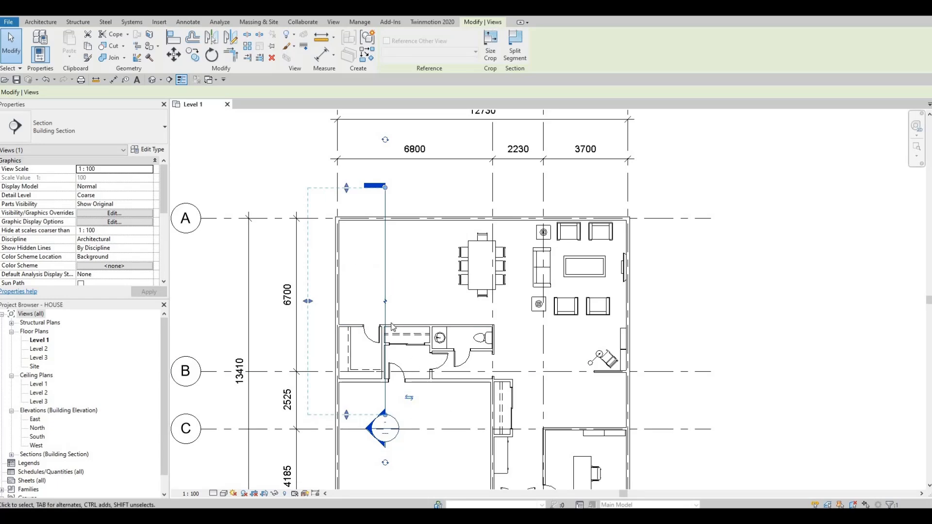
pyautogui.moveTo(403, 327); pyautogui.dragTo(421, 289, button='middle')
pyautogui.press('Escape')
pyautogui.moveTo(382, 230); pyautogui.dragTo(393, 289, button='middle')
pyautogui.scroll(-1, 391, 279)
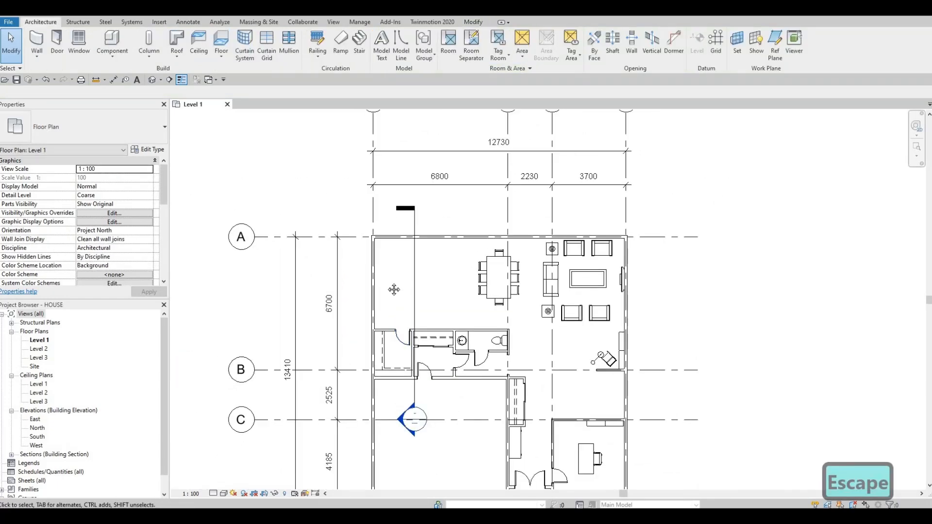
pyautogui.scroll(1, 397, 287)
pyautogui.scroll(-2, 403, 291)
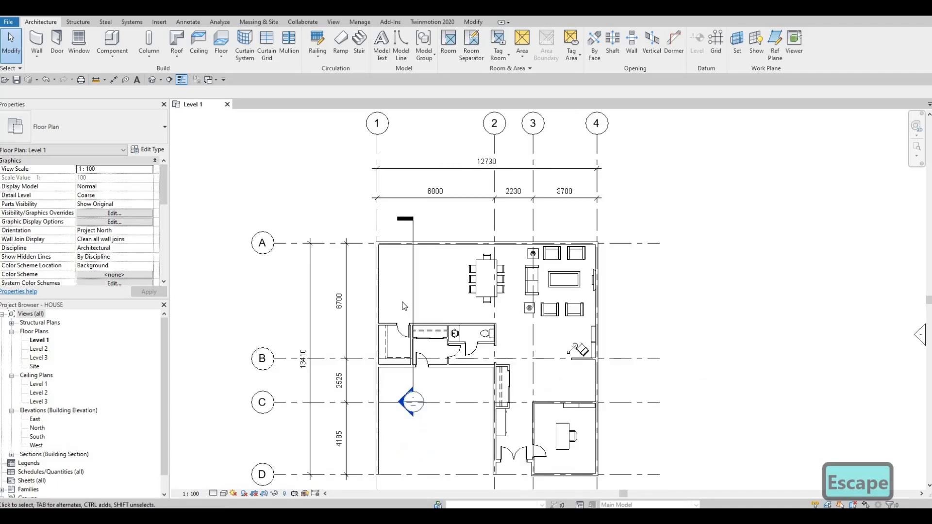
# Move the vertical section line slightly away from the grid 1 wall, towards the dining table
pyautogui.scroll(2, 410, 294)
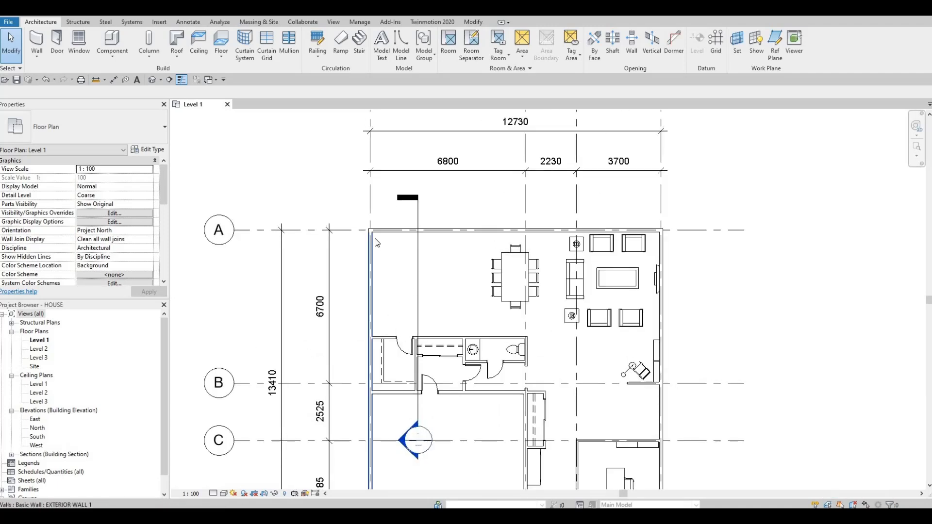
pyautogui.click(418, 264)
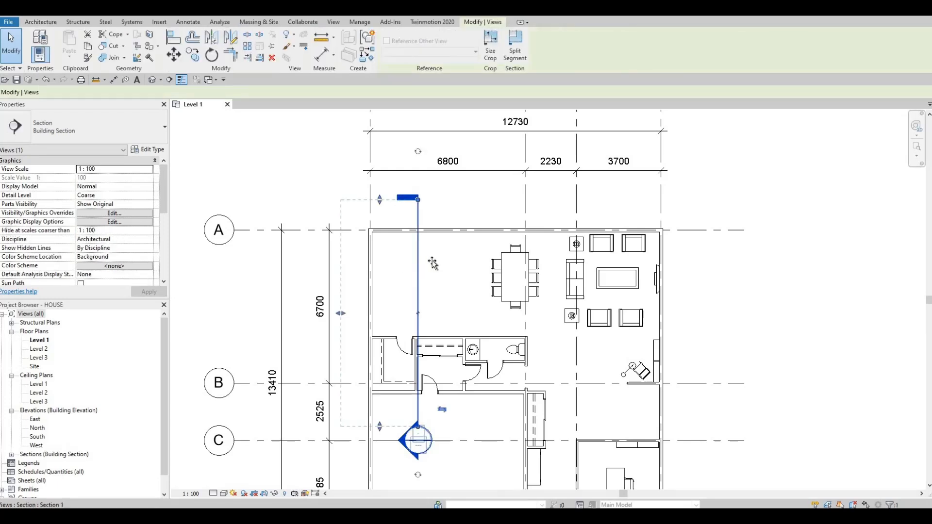
pyautogui.moveTo(430, 263)
pyautogui.mouseDown()
pyautogui.moveTo(391, 261)
pyautogui.moveTo(445, 262)
pyautogui.mouseUp()
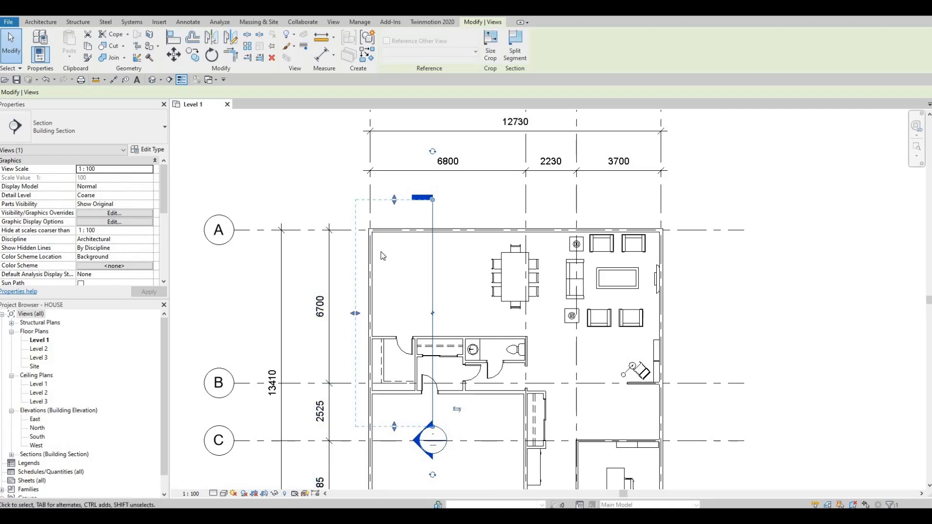
# Start an in-place model in the Generic Models category, named Generic Models 1
pyautogui.scroll(2, 371, 245)
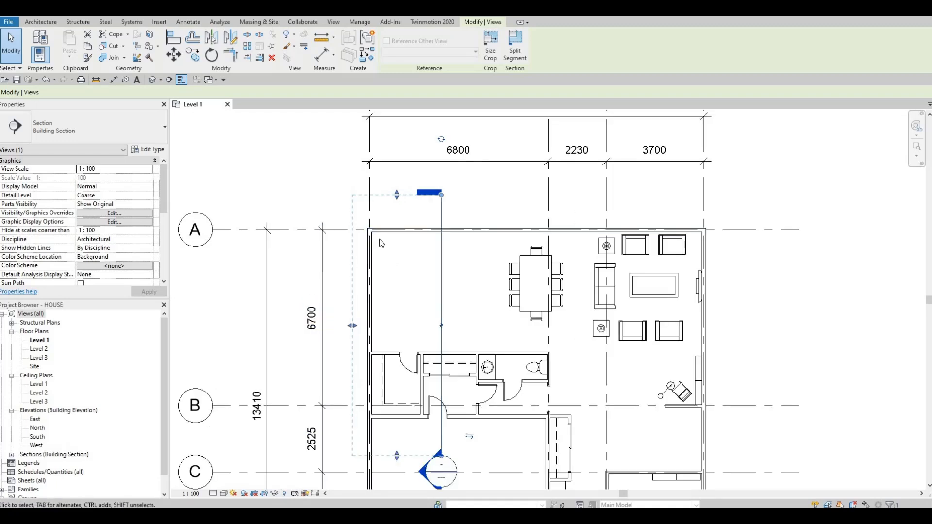
pyautogui.scroll(1, 378, 241)
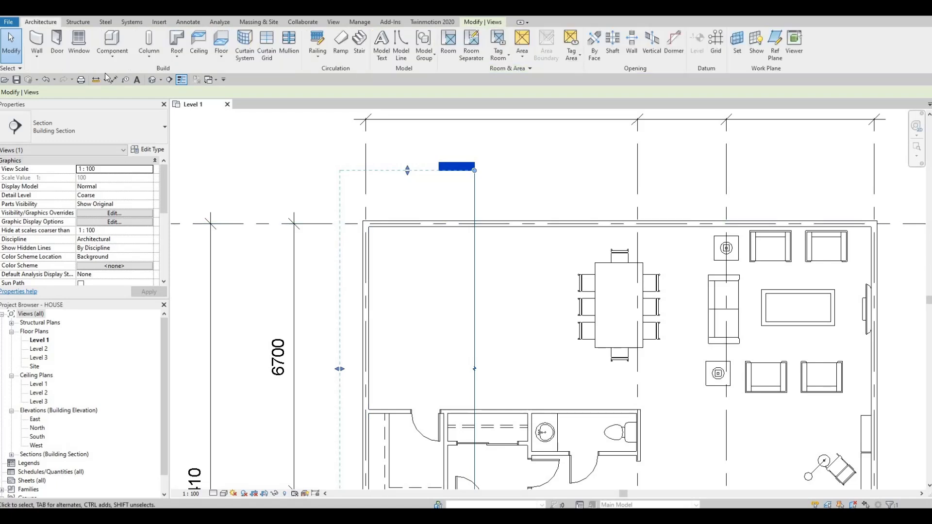
pyautogui.click(111, 58)
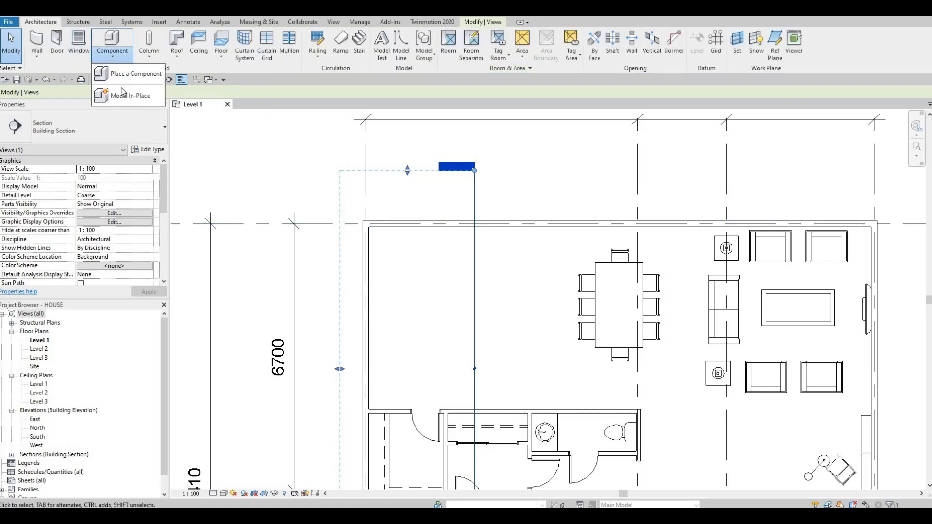
pyautogui.click(124, 95)
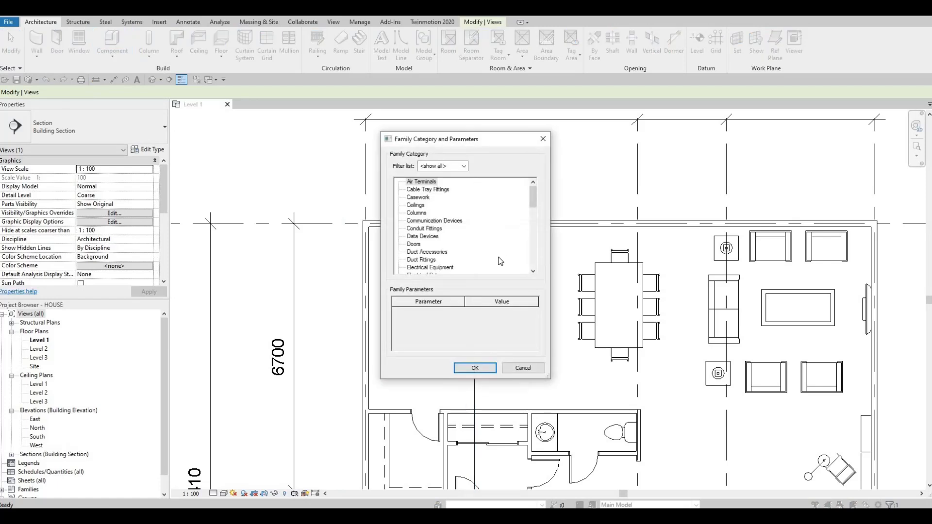
pyautogui.scroll(-3, 494, 258)
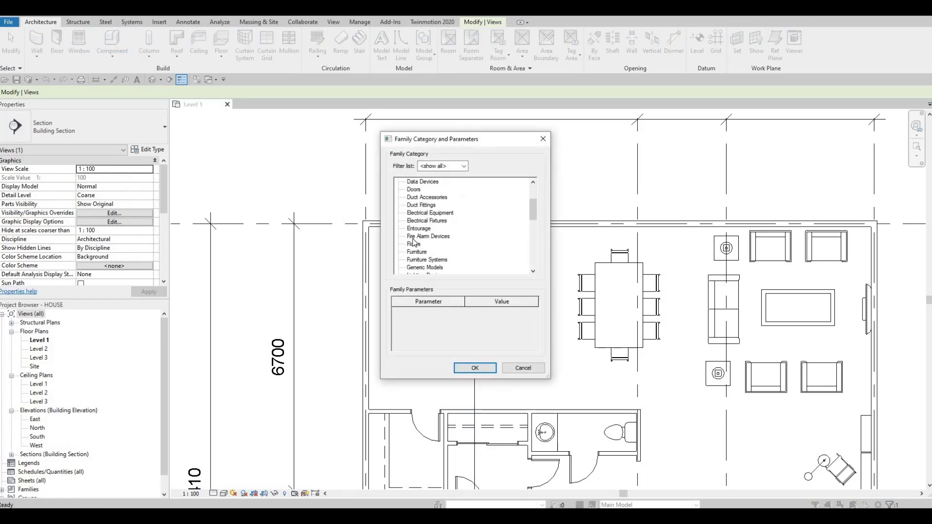
pyautogui.scroll(-1, 416, 244)
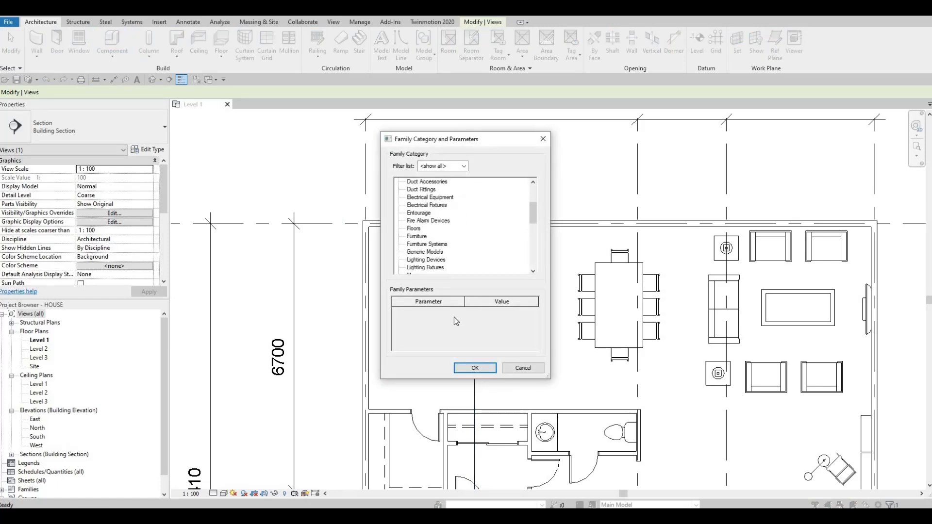
pyautogui.click(425, 252)
pyautogui.click(474, 368)
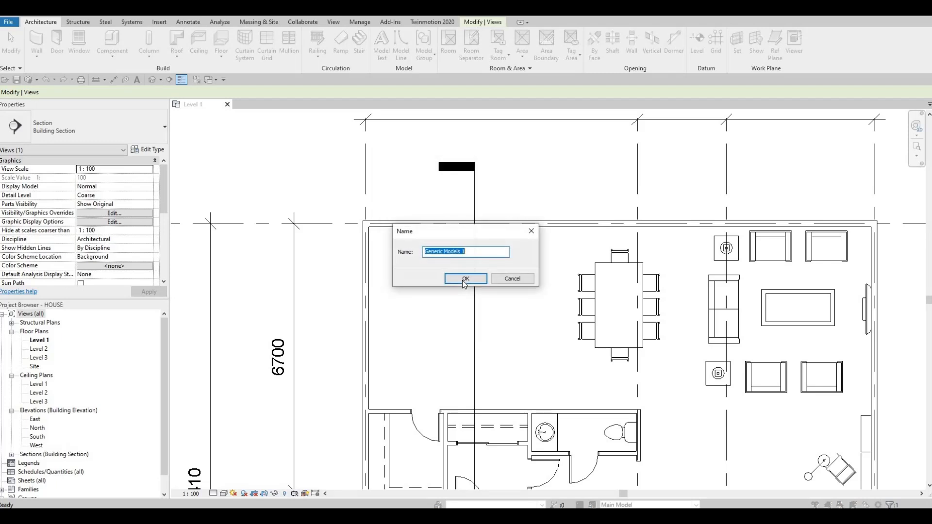
pyautogui.click(465, 279)
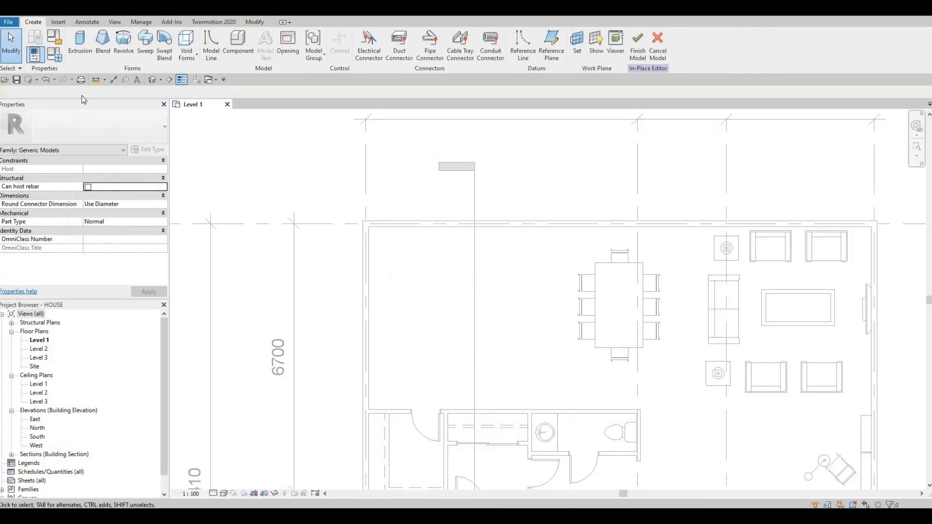
# Sketch a 900 by 3400 mm rectangular extrusion profile from the inner wall corner at grids A and 1
pyautogui.click(78, 42)
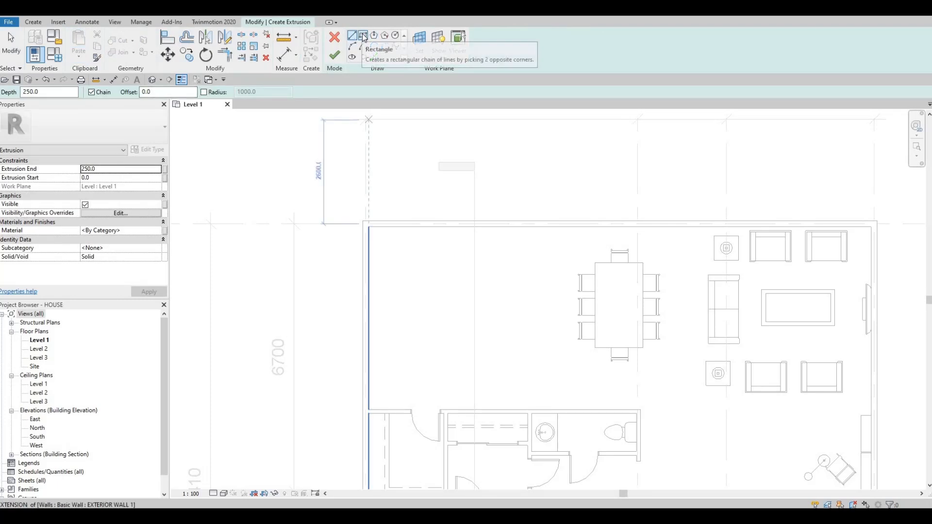
pyautogui.click(366, 38)
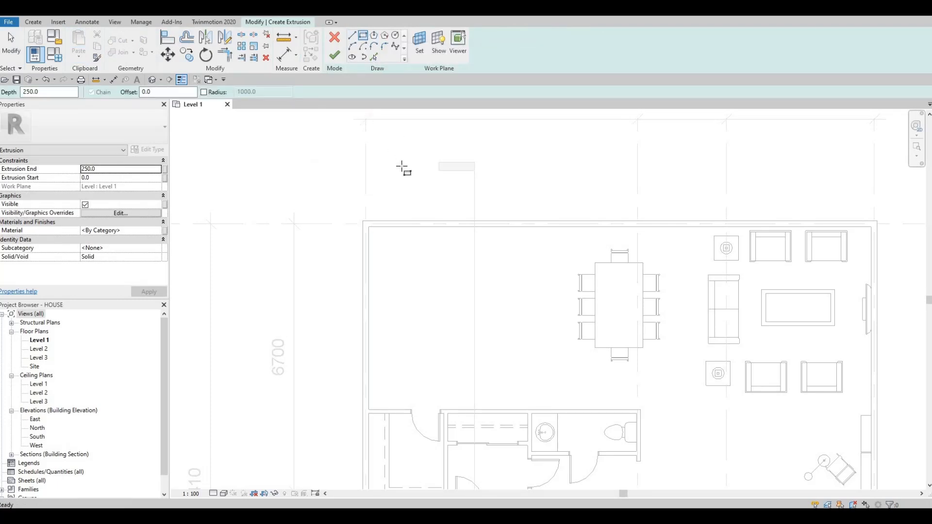
pyautogui.click(369, 227)
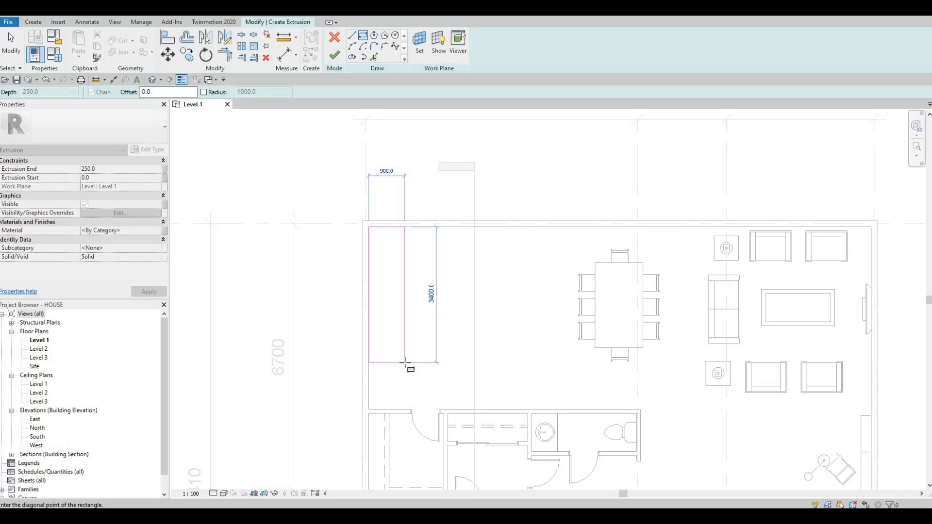
pyautogui.click(406, 362)
pyautogui.press('Escape')
pyautogui.press('Escape')
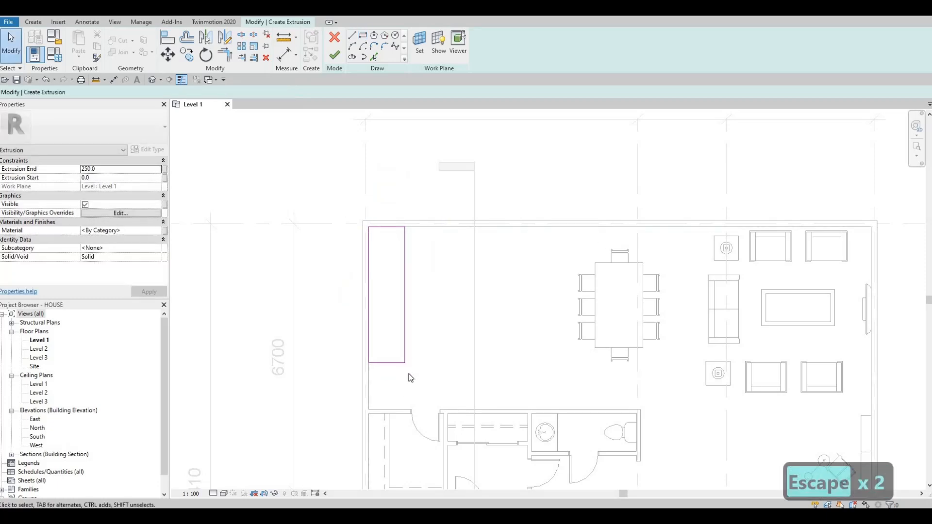
pyautogui.scroll(2, 388, 272)
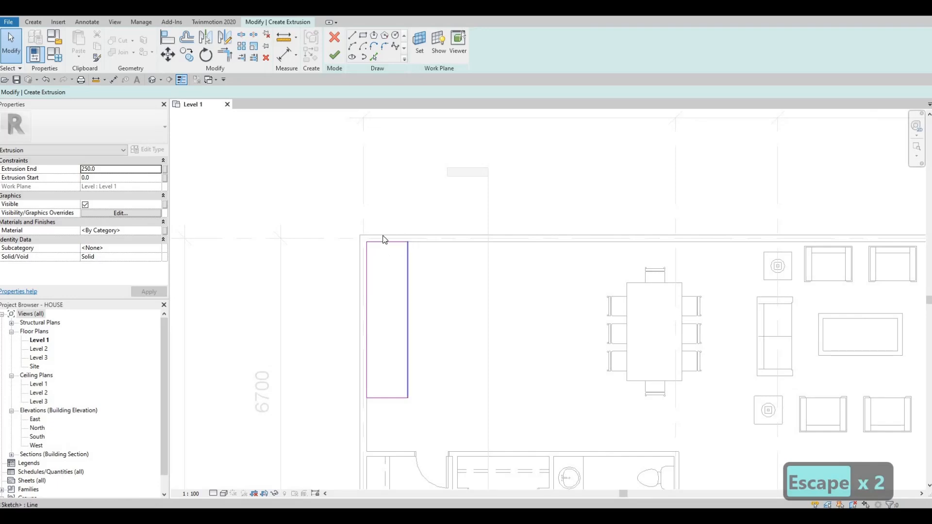
pyautogui.click(408, 263)
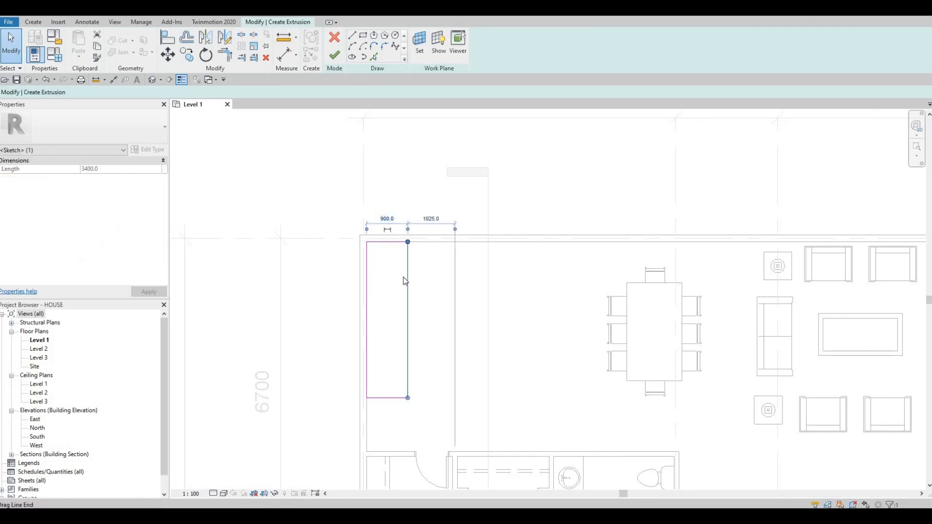
pyautogui.press('Escape')
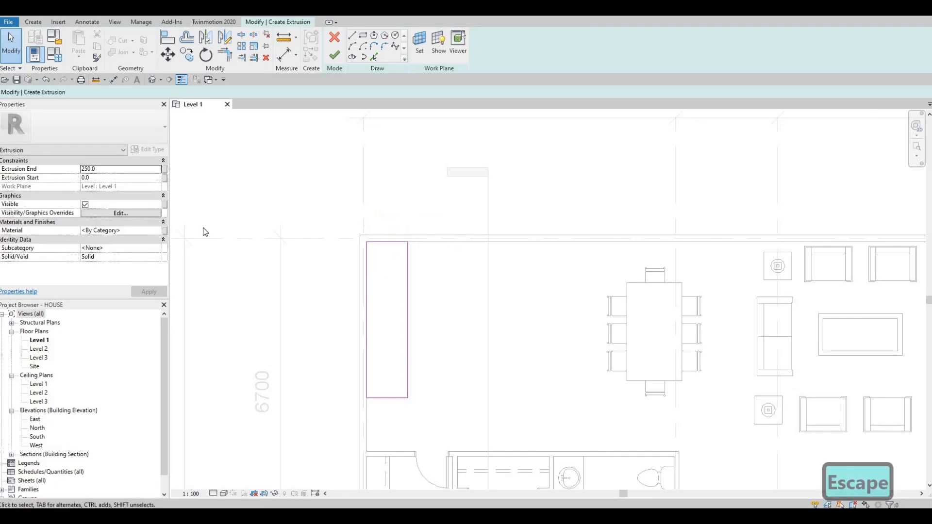
# Assign the Paint material from the Misc group of the AEC Materials library to the extrusion and finish its sketch
pyautogui.click(157, 231)
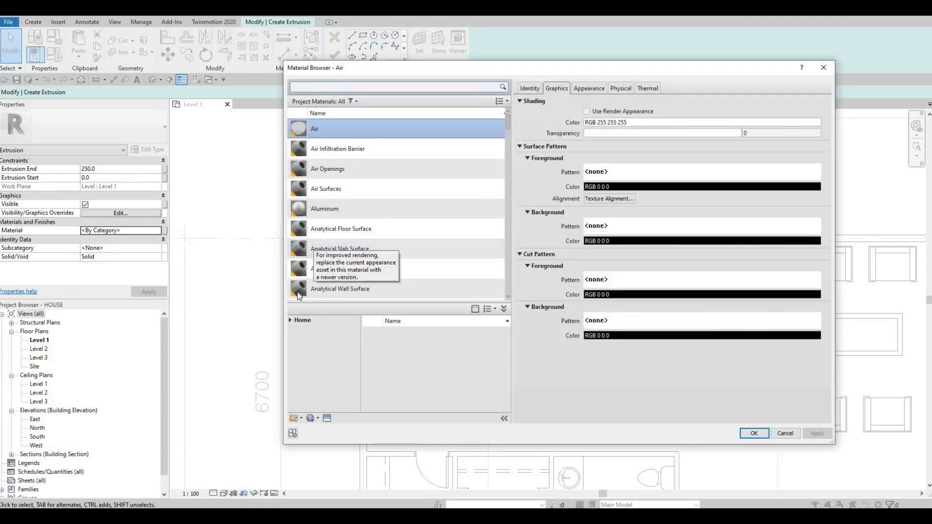
pyautogui.scroll(-3, 300, 266)
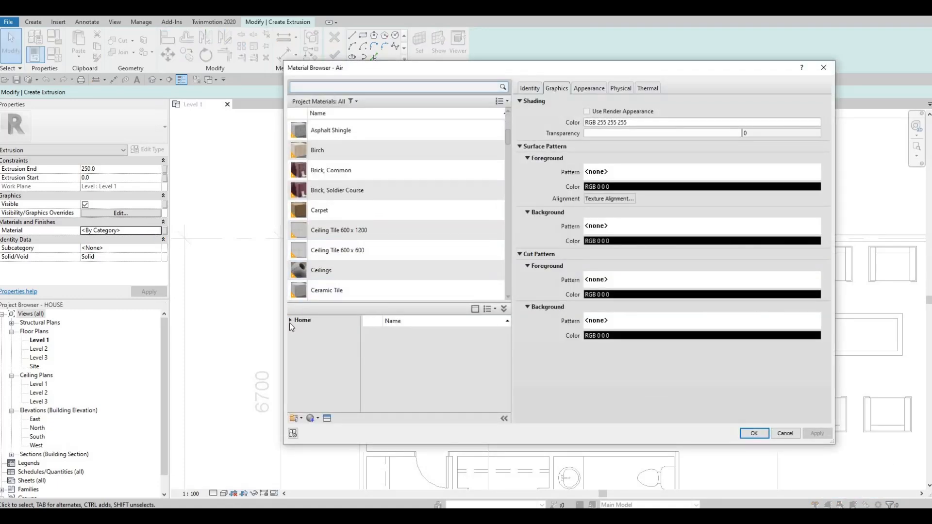
pyautogui.click(295, 339)
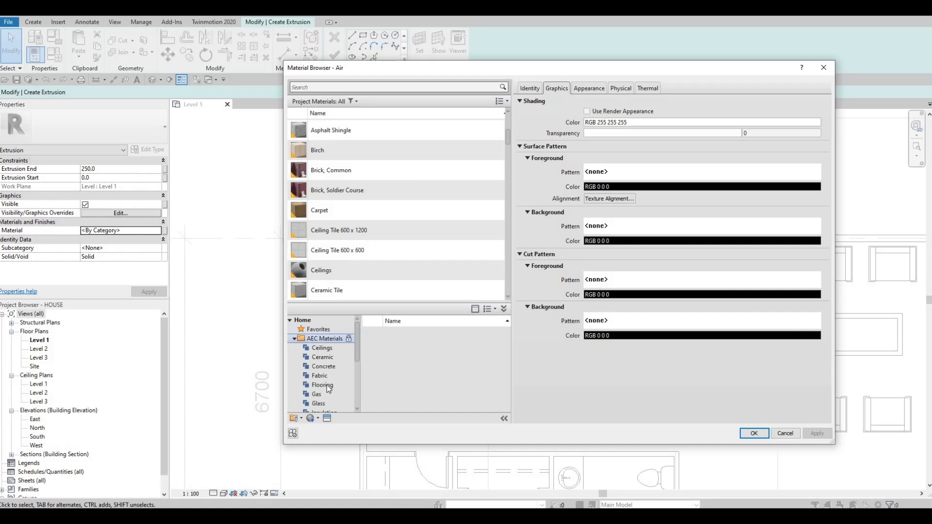
pyautogui.scroll(-1, 328, 392)
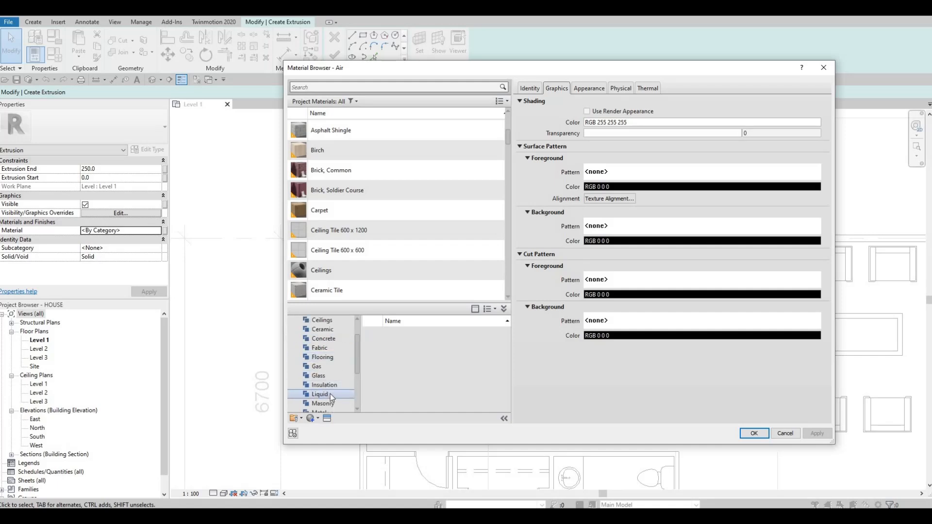
pyautogui.scroll(-1, 326, 395)
pyautogui.click(325, 395)
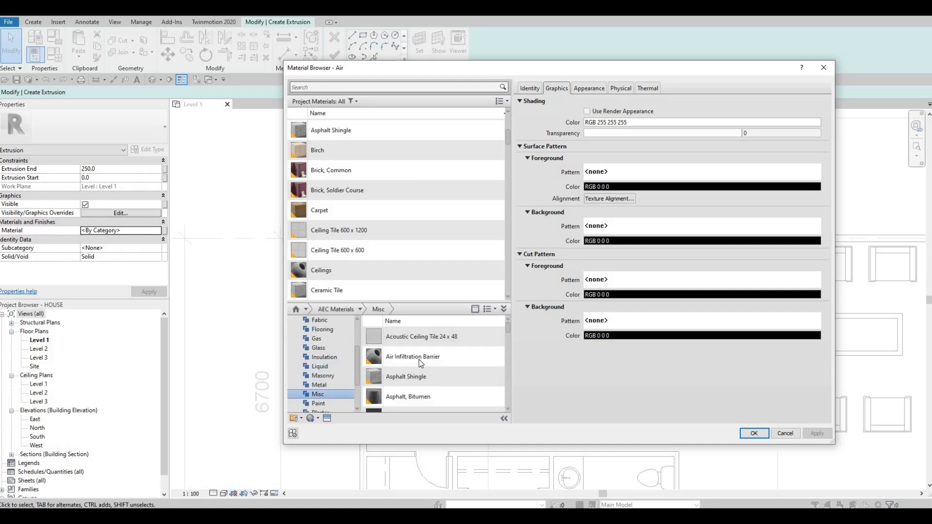
pyautogui.scroll(-3, 431, 391)
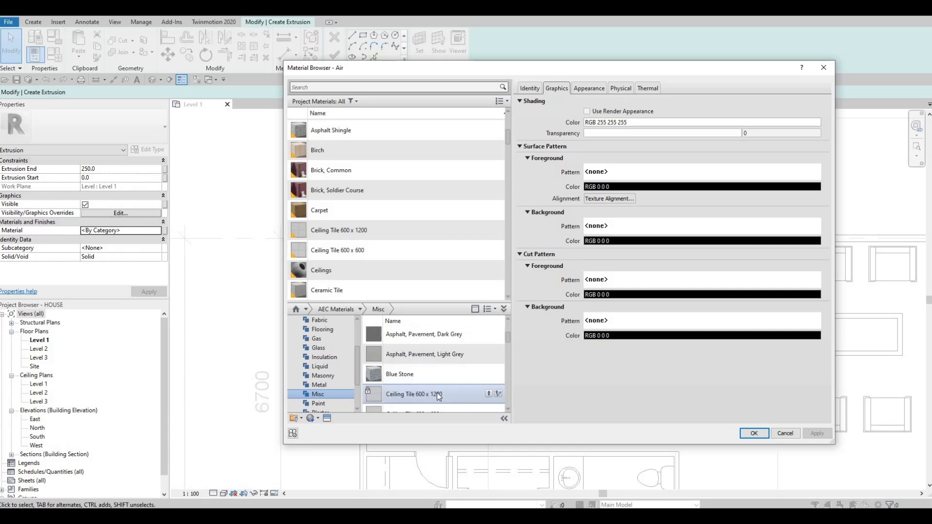
pyautogui.scroll(-3, 432, 395)
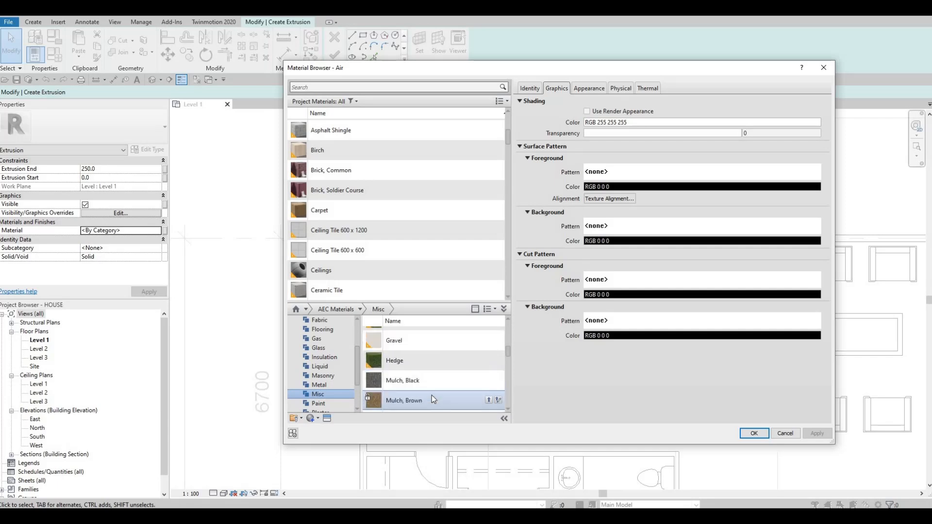
pyautogui.scroll(-1, 430, 395)
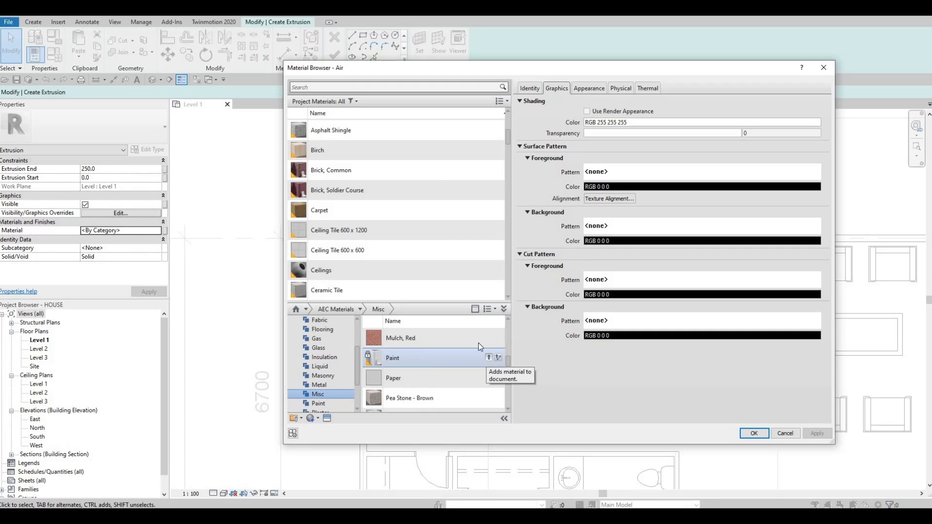
pyautogui.click(489, 358)
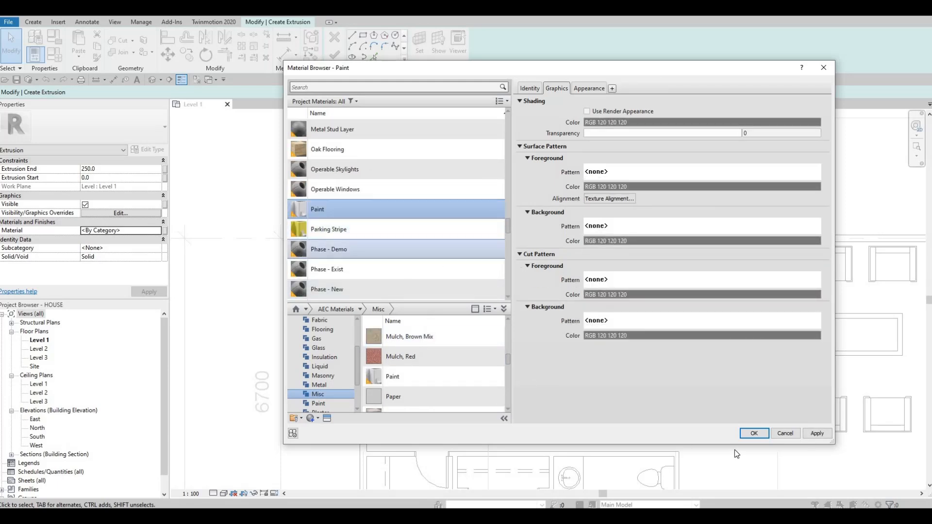
pyautogui.click(754, 433)
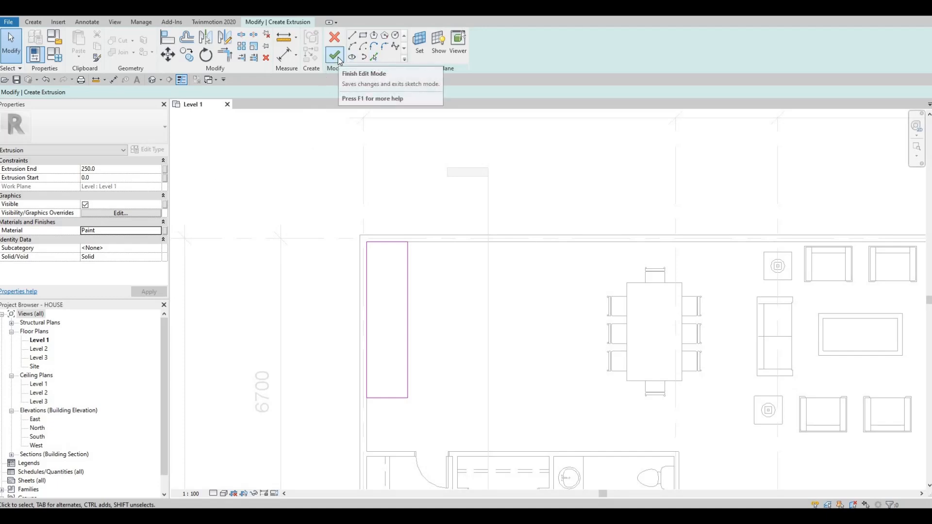
pyautogui.click(335, 56)
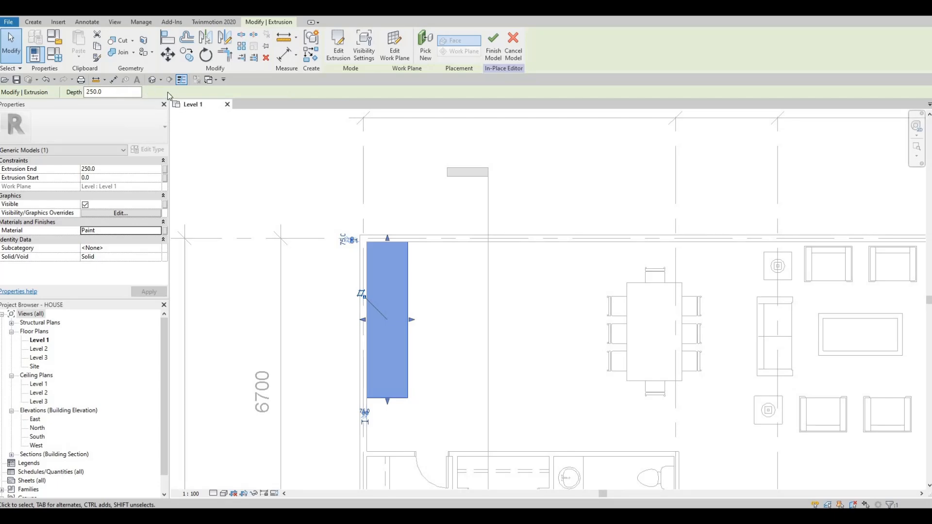
# Open the default 3D view and select the in-place extrusion against the exterior wall
pyautogui.click(152, 79)
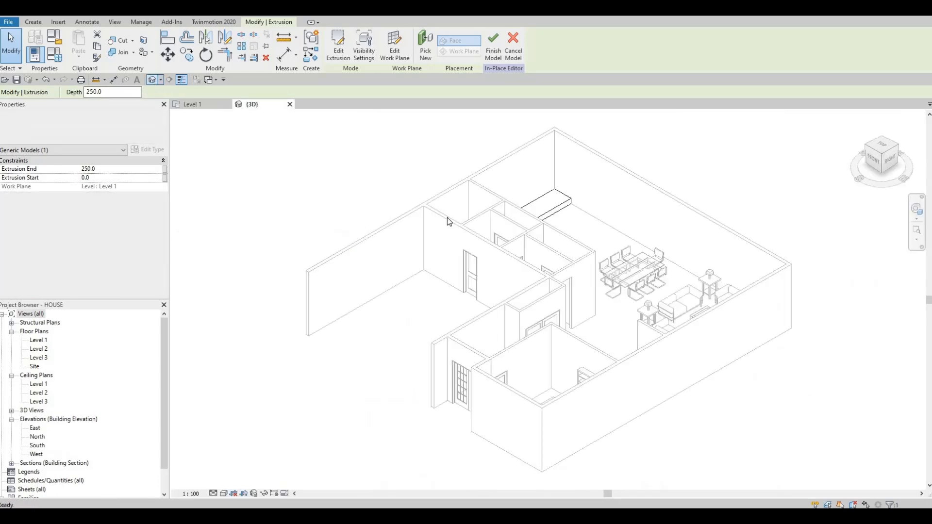
pyautogui.click(453, 222)
pyautogui.scroll(1, 444, 237)
pyautogui.keyDown('shift'); pyautogui.moveTo(418, 260); pyautogui.dragTo(434, 251, button='middle'); pyautogui.keyUp('shift')
pyautogui.moveTo(630, 216); pyautogui.dragTo(438, 270, button='middle')
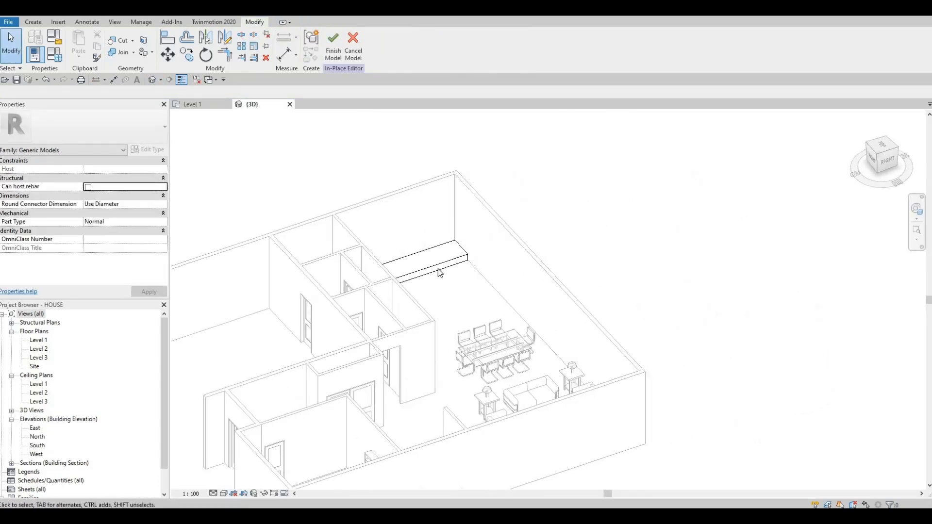
pyautogui.scroll(1, 438, 272)
pyautogui.click(413, 266)
pyautogui.scroll(3, 403, 272)
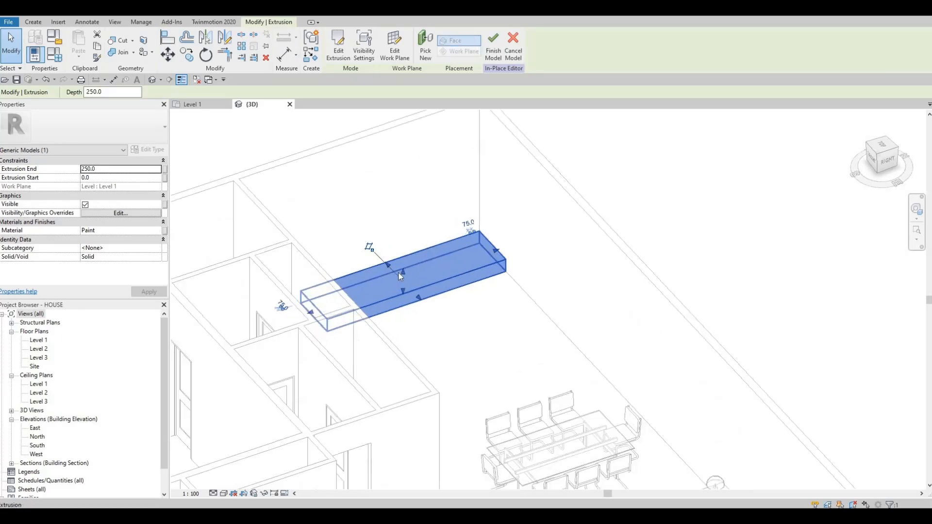
# Stretch the extrusion upward and set its extrusion end to 700 mm
pyautogui.moveTo(400, 274); pyautogui.dragTo(403, 247)
pyautogui.click(105, 169)
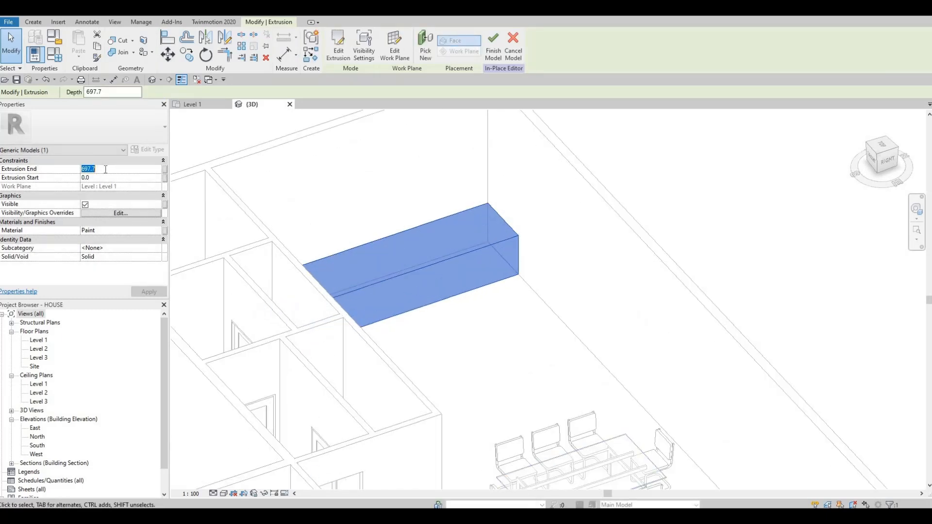
pyautogui.write('700')
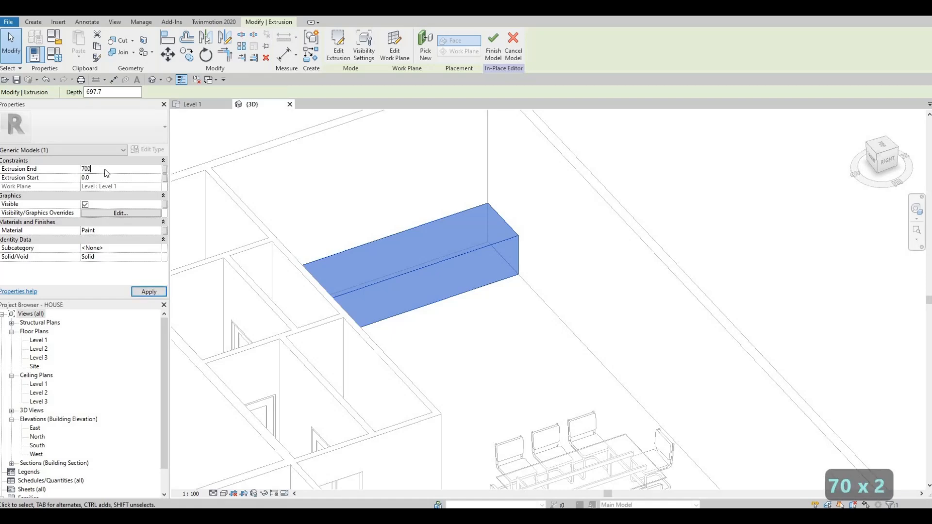
pyautogui.press('Return')
# Set the extrusion end of the selected block to 850 mm and deselect it
pyautogui.keyDown('shift'); pyautogui.moveTo(370, 277); pyautogui.dragTo(102, 185, button='middle'); pyautogui.keyUp('shift')
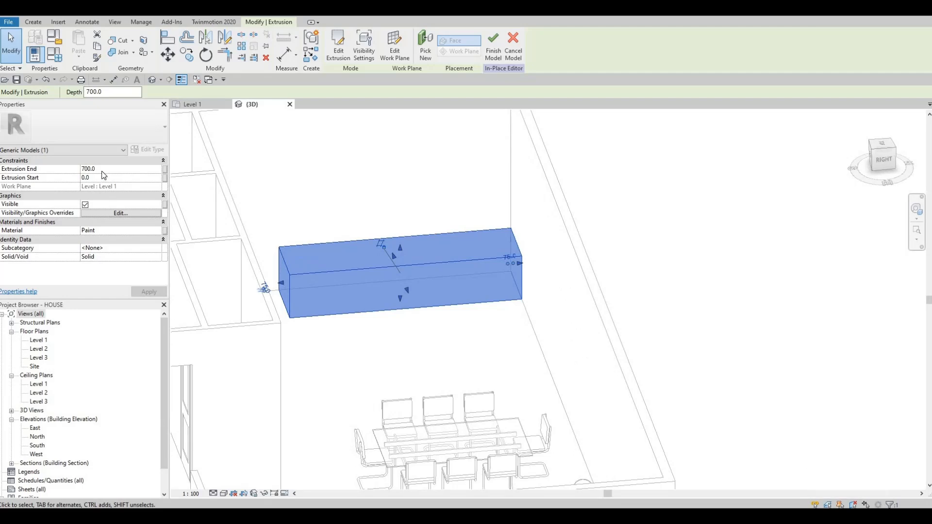
pyautogui.click(103, 171)
pyautogui.write('80')
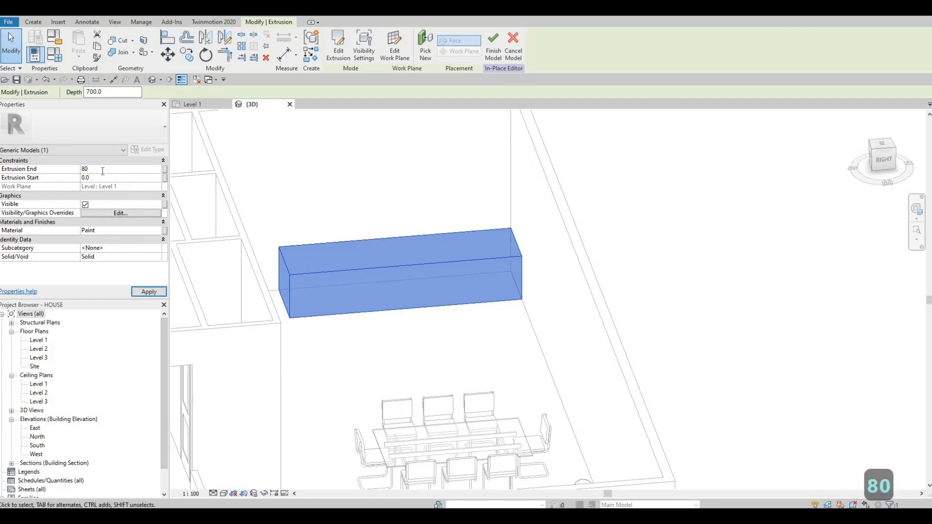
pyautogui.press('BackSpace')
pyautogui.write('50')
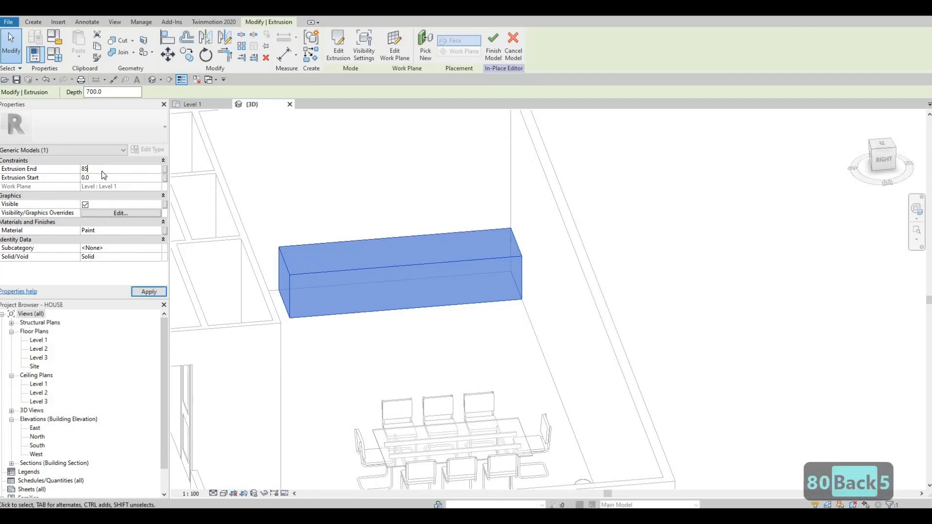
pyautogui.press('Return')
pyautogui.keyDown('shift'); pyautogui.moveTo(402, 291); pyautogui.dragTo(262, 298, button='middle'); pyautogui.keyUp('shift')
pyautogui.scroll(1, 273, 297)
pyautogui.keyDown('shift'); pyautogui.moveTo(359, 326); pyautogui.dragTo(492, 320, button='middle'); pyautogui.keyUp('shift')
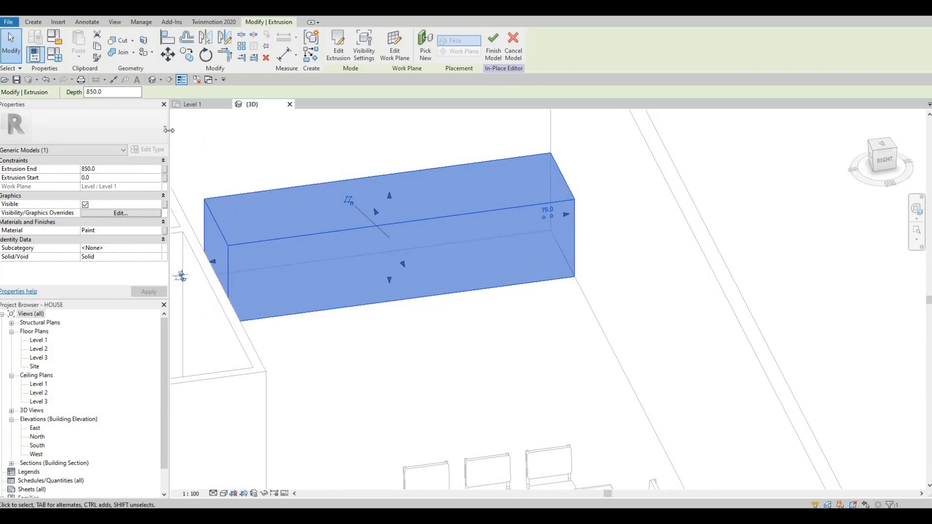
pyautogui.click(278, 140)
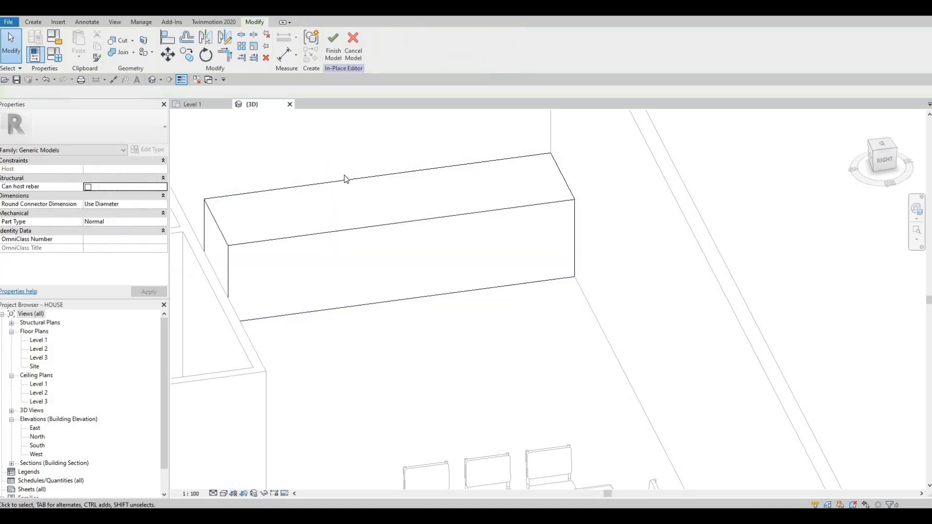
# Start a void extrusion within the in-place model
pyautogui.click(40, 22)
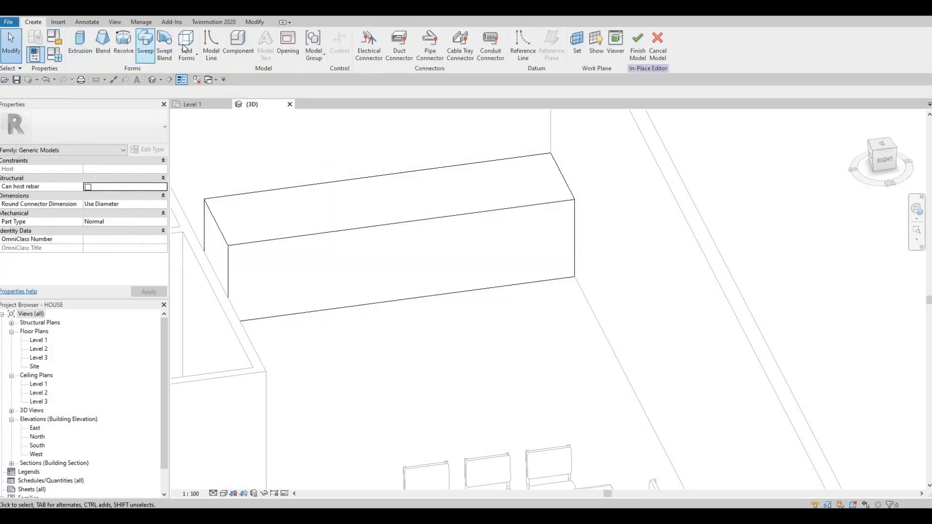
pyautogui.click(186, 49)
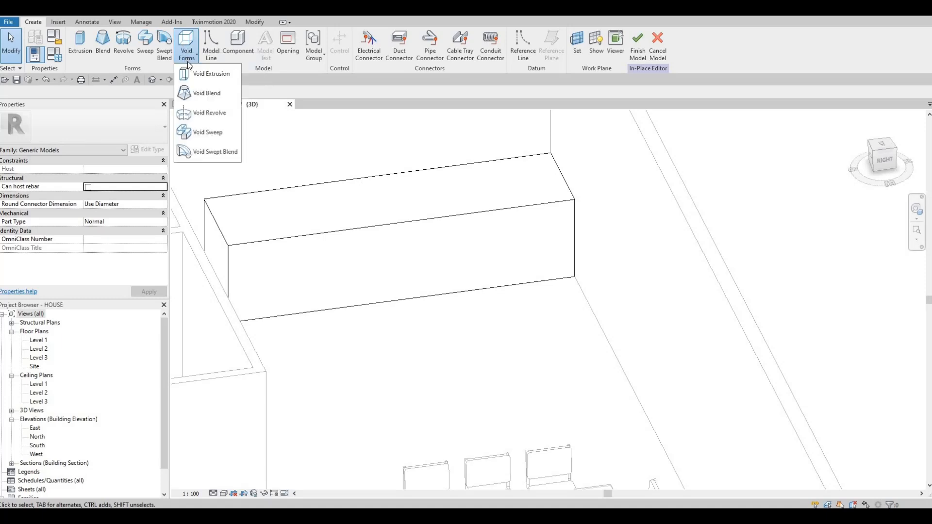
pyautogui.click(194, 75)
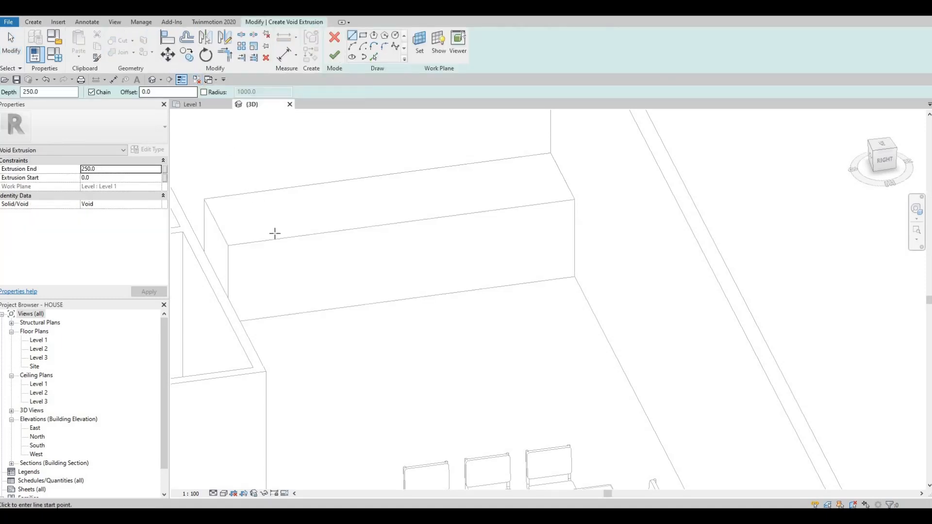
pyautogui.keyDown('shift'); pyautogui.moveTo(331, 247); pyautogui.dragTo(508, 236, button='middle'); pyautogui.keyUp('shift')
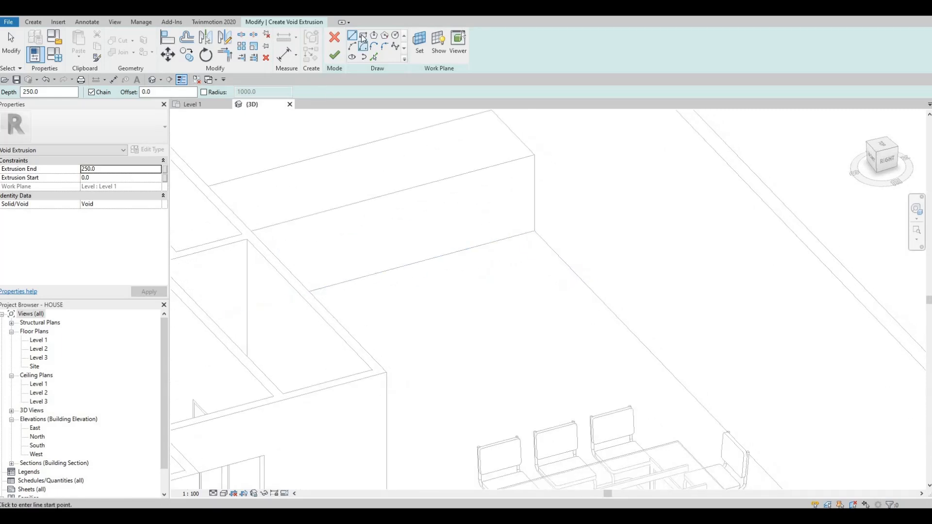
pyautogui.scroll(4, 577, 287)
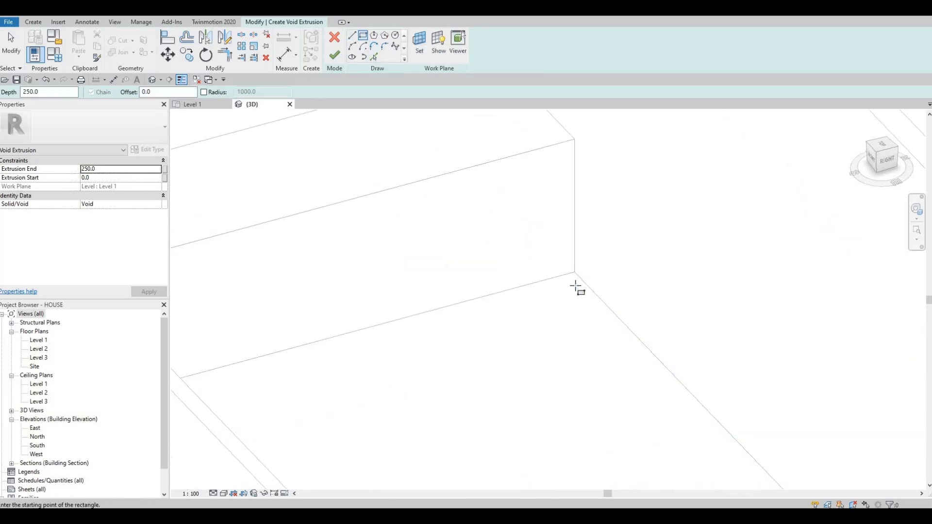
pyautogui.click(553, 270)
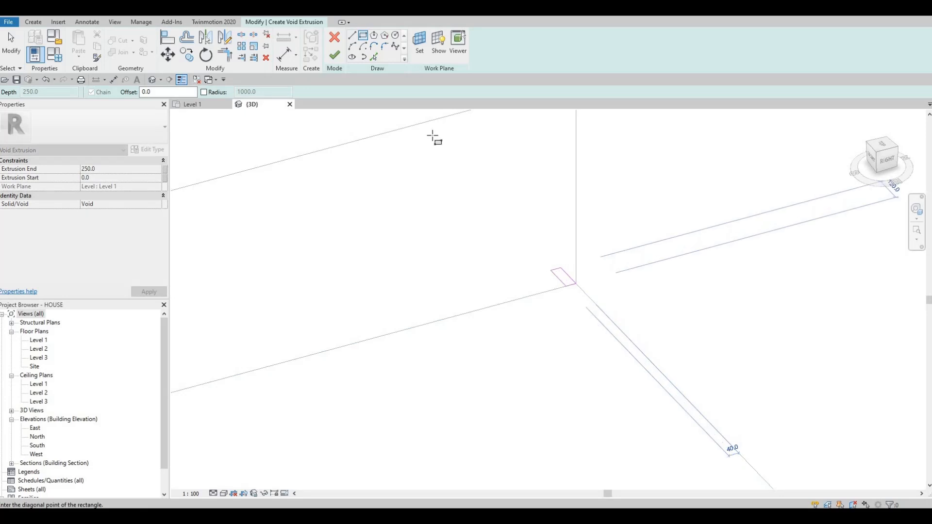
pyautogui.press('Escape')
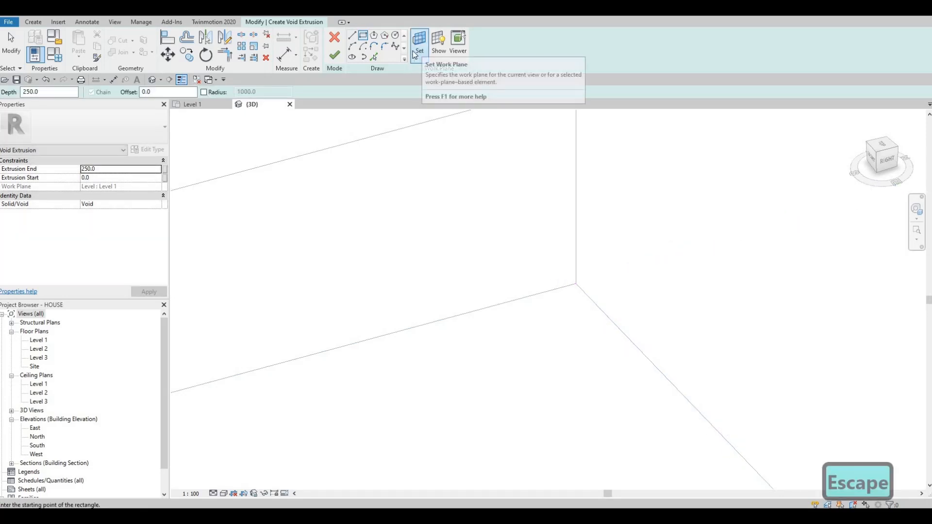
# Pick the block's long front face as the work plane and try a rectangle at its lower corner
pyautogui.click(421, 49)
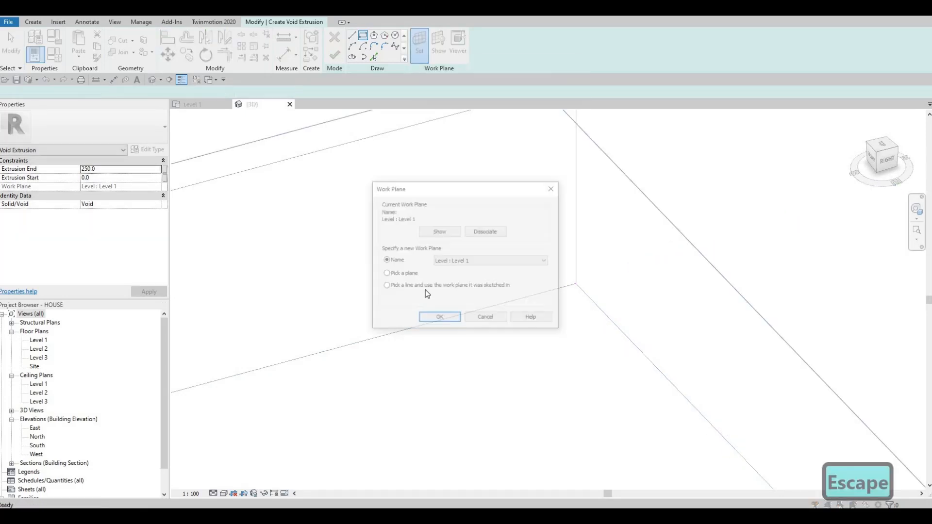
pyautogui.click(385, 274)
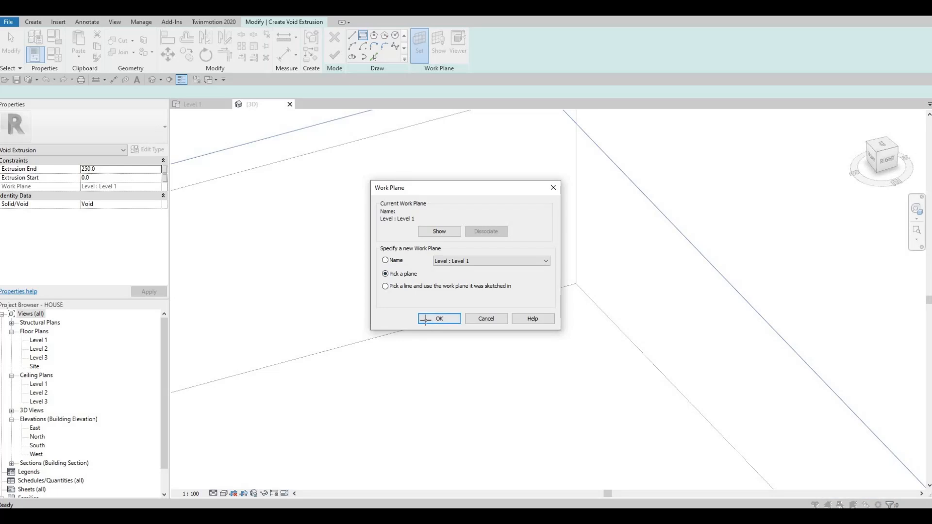
pyautogui.click(426, 320)
pyautogui.scroll(-3, 428, 320)
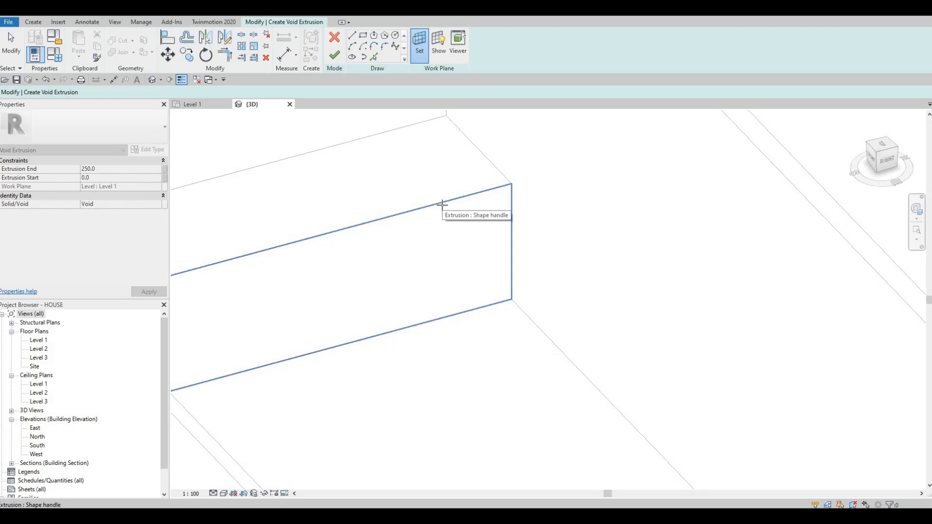
pyautogui.click(443, 204)
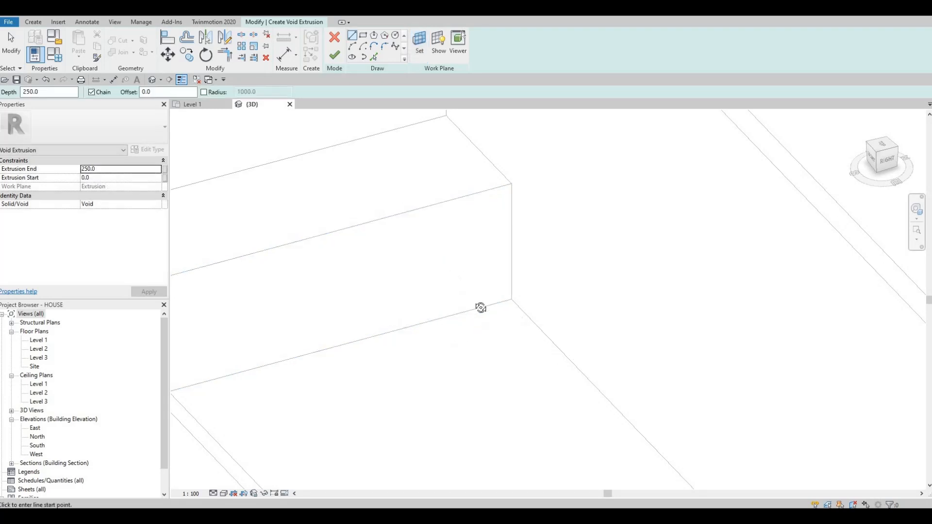
pyautogui.keyDown('shift'); pyautogui.moveTo(470, 231); pyautogui.dragTo(490, 232, button='middle'); pyautogui.keyUp('shift')
pyautogui.scroll(2, 470, 231)
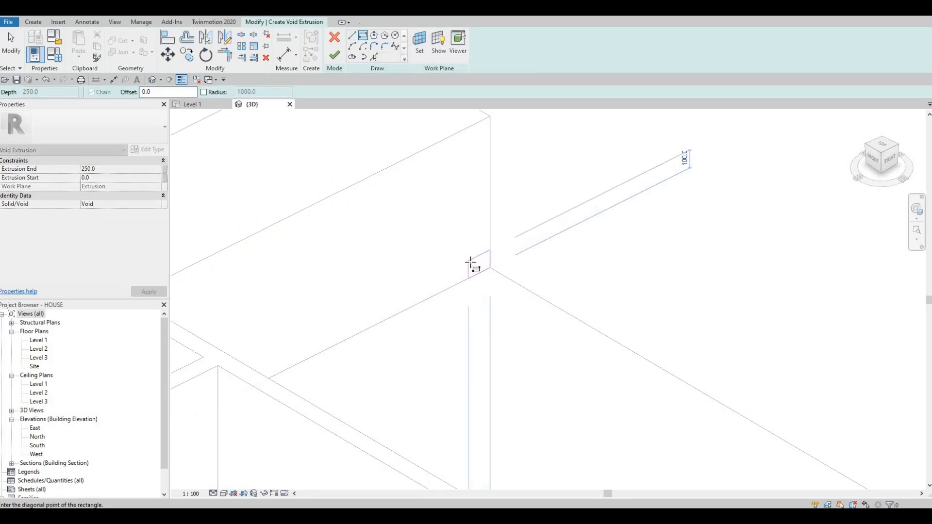
pyautogui.press('Escape')
# Set the void's work plane to the block's short end face by picking a plane
pyautogui.keyDown('shift'); pyautogui.moveTo(420, 298); pyautogui.dragTo(344, 277, button='middle'); pyautogui.keyUp('shift')
pyautogui.scroll(-3, 296, 241)
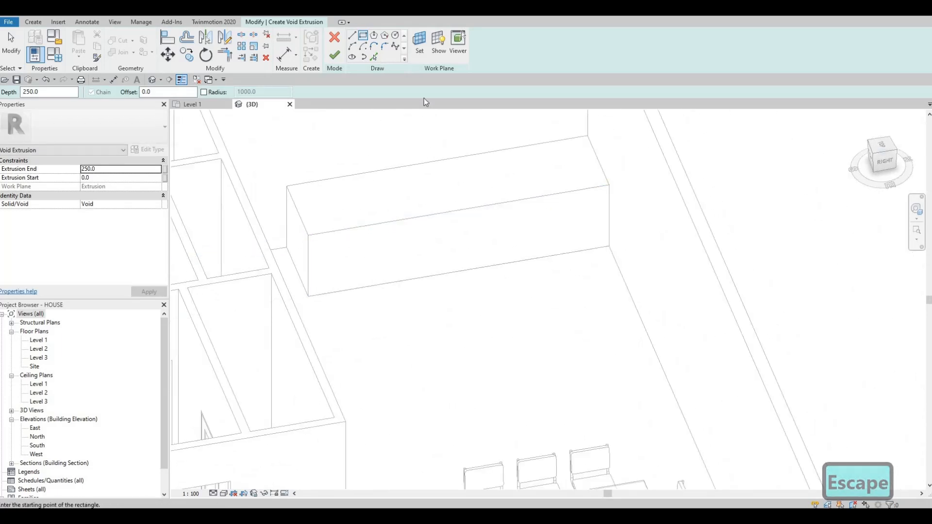
pyautogui.click(418, 48)
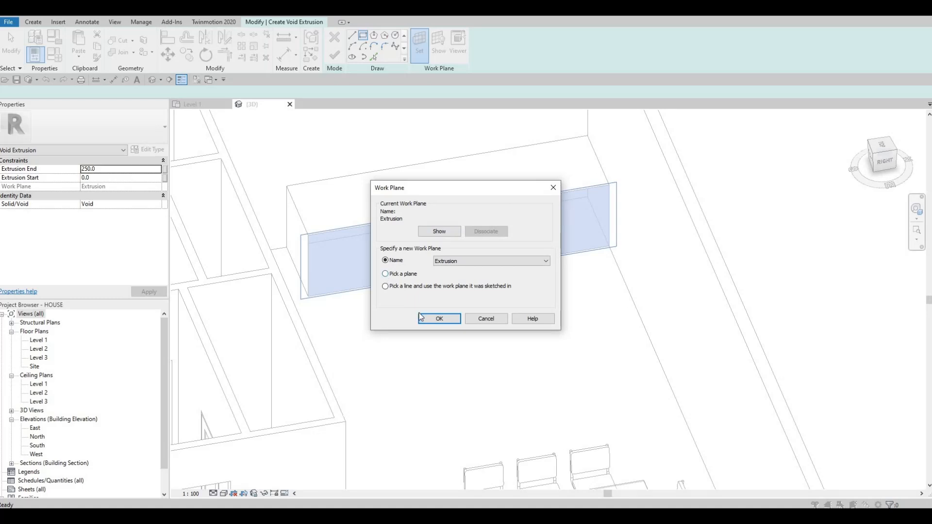
pyautogui.press('Return')
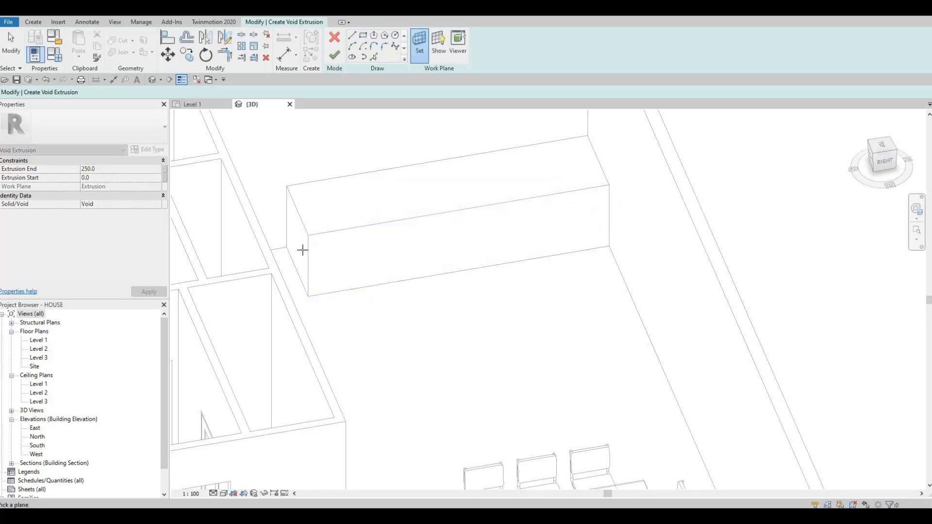
pyautogui.click(306, 267)
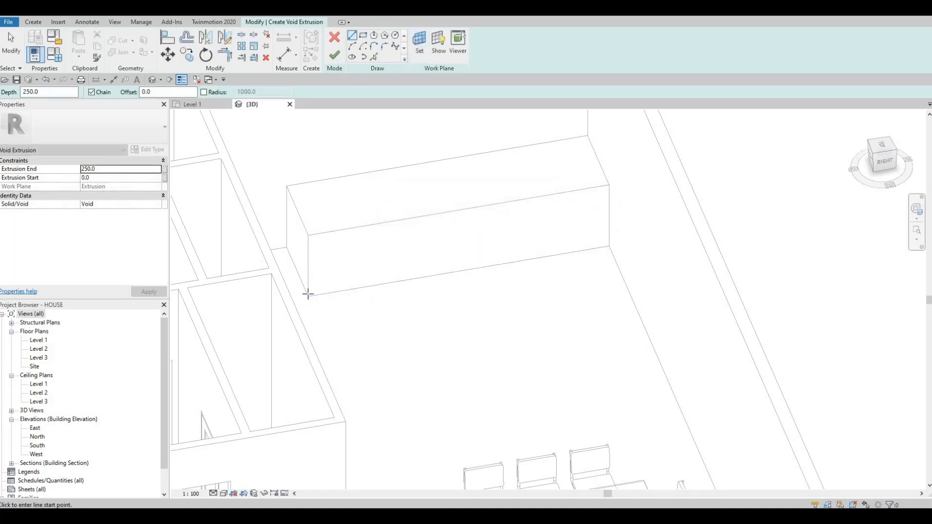
# Sketch a rectangle about 140 by 160 mm at the lower front corner of the block's end face
pyautogui.scroll(2, 307, 289)
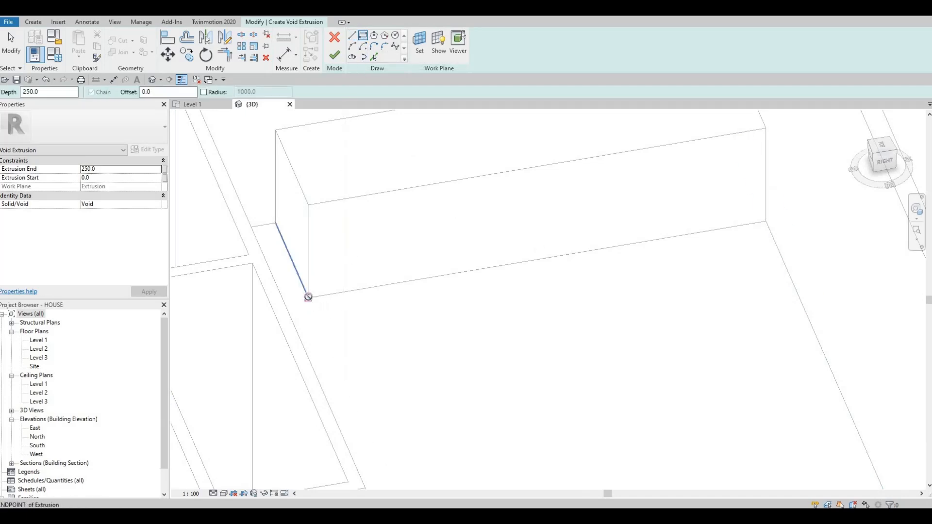
pyautogui.click(302, 274)
pyautogui.scroll(2, 302, 266)
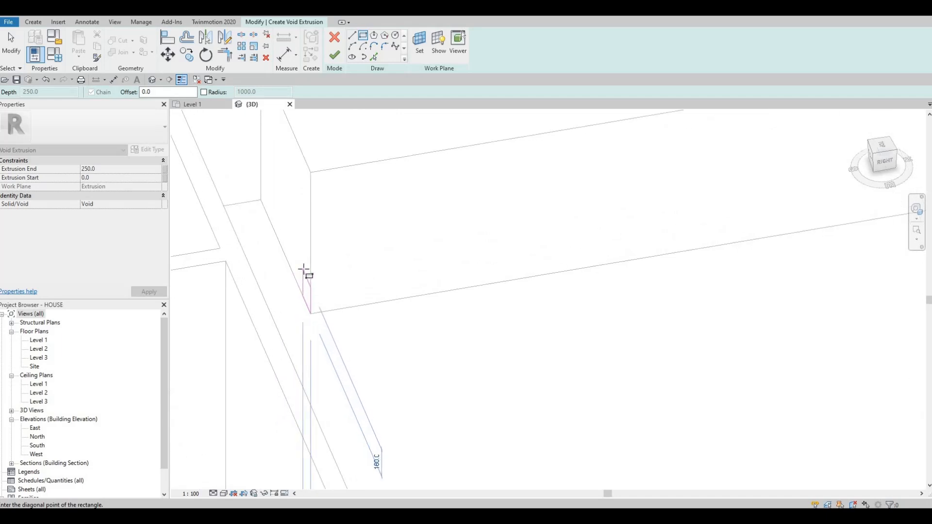
pyautogui.click(292, 265)
pyautogui.scroll(2, 318, 313)
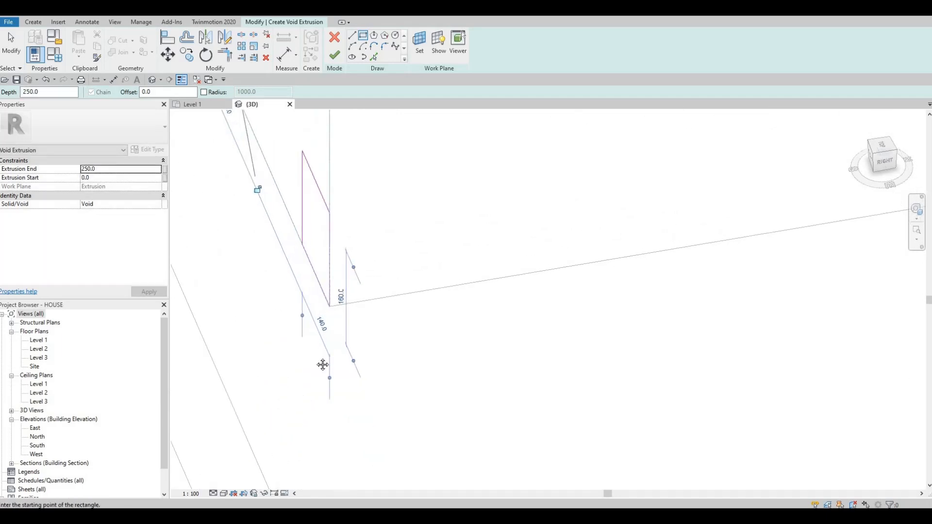
pyautogui.scroll(-2, 330, 394)
pyautogui.press('Escape')
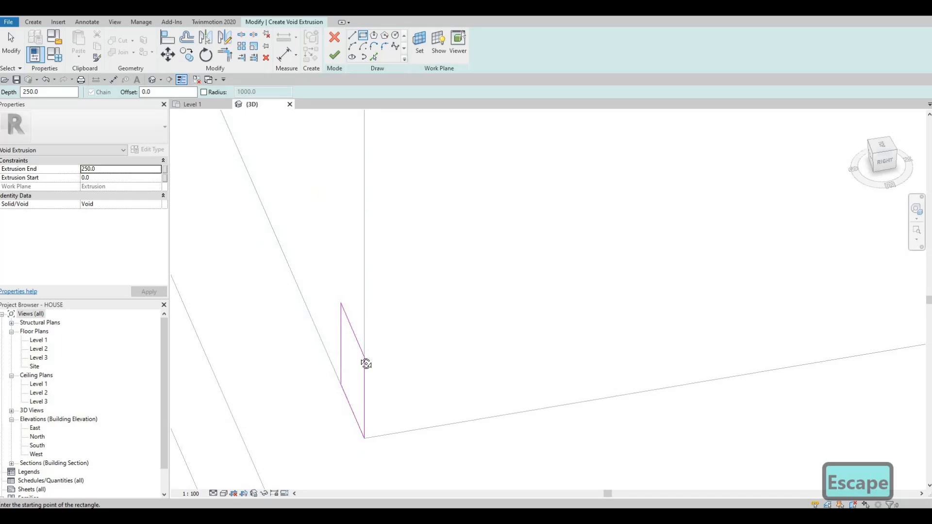
pyautogui.press('Escape')
# Set the void rectangle's horizontal width to 150 mm
pyautogui.moveTo(351, 356)
pyautogui.keyDown('shift'); pyautogui.mouseDown(button='middle')
pyautogui.moveTo(410, 368)
pyautogui.moveTo(376, 283)
pyautogui.mouseUp(button='middle'); pyautogui.keyUp('shift')
pyautogui.click(410, 397)
pyautogui.scroll(1, 403, 358)
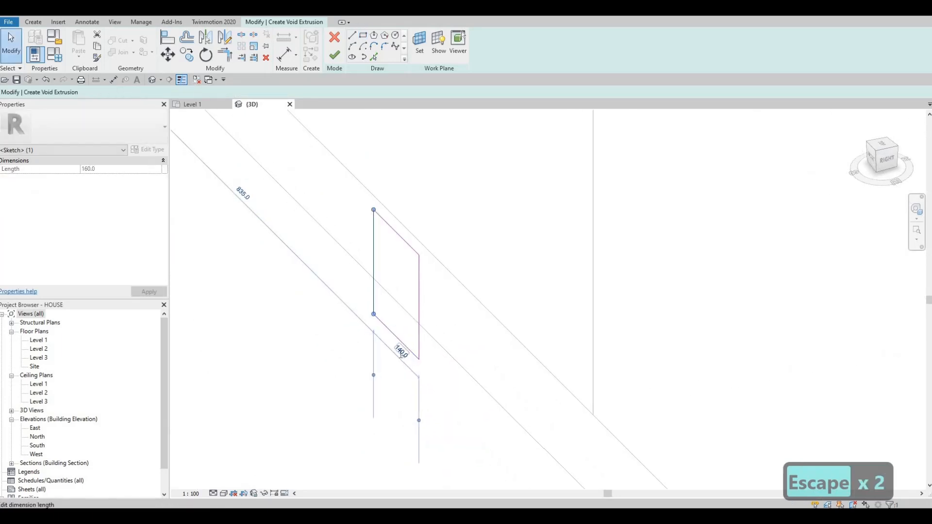
pyautogui.click(401, 352)
pyautogui.write('150')
pyautogui.press('Return')
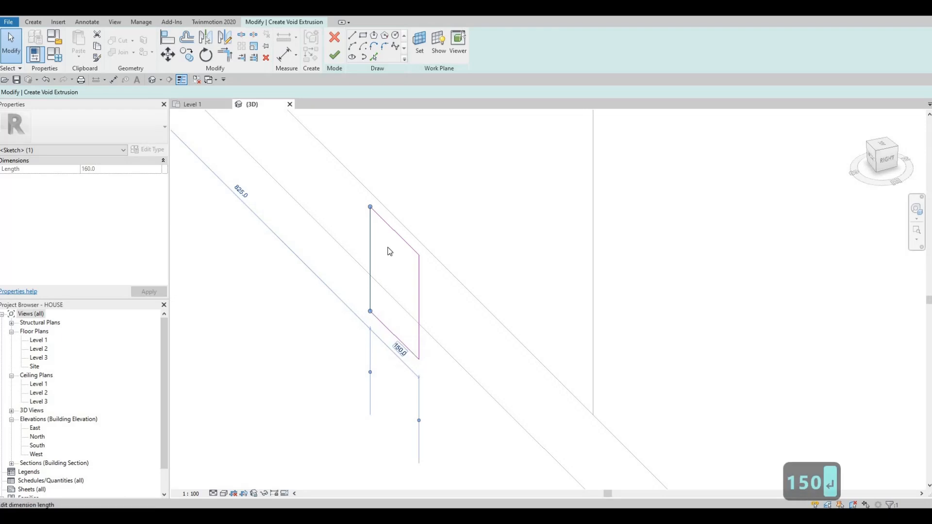
# Set the void rectangle's vertical height to 150 mm
pyautogui.click(394, 233)
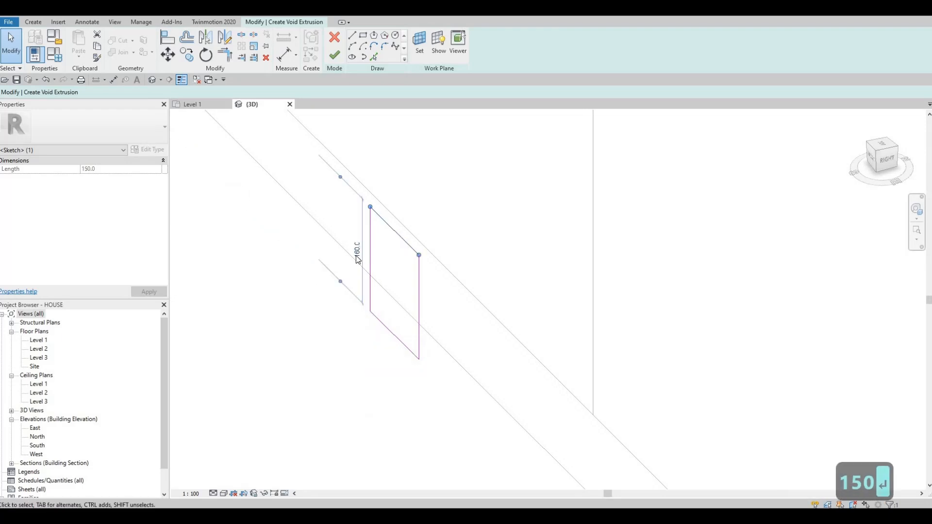
pyautogui.click(358, 251)
pyautogui.write('150')
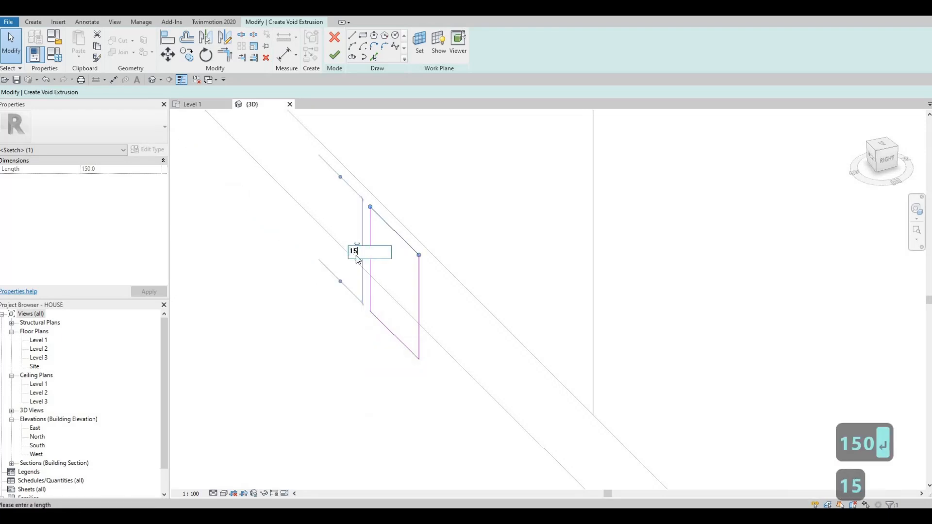
pyautogui.press('Return')
pyautogui.scroll(-4, 333, 284)
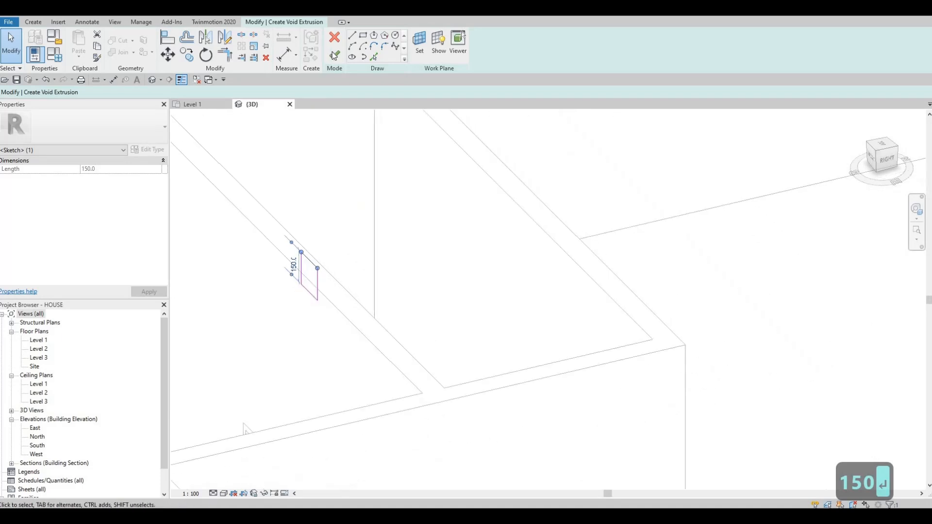
# Finish the void sketch and stretch the void extrusion to 3400 mm so it cuts the block's whole lower front edge
pyautogui.click(333, 61)
pyautogui.keyDown('shift'); pyautogui.moveTo(434, 314); pyautogui.dragTo(412, 286, button='middle'); pyautogui.keyUp('shift')
pyautogui.scroll(-1, 387, 282)
pyautogui.moveTo(378, 270); pyautogui.dragTo(717, 286)
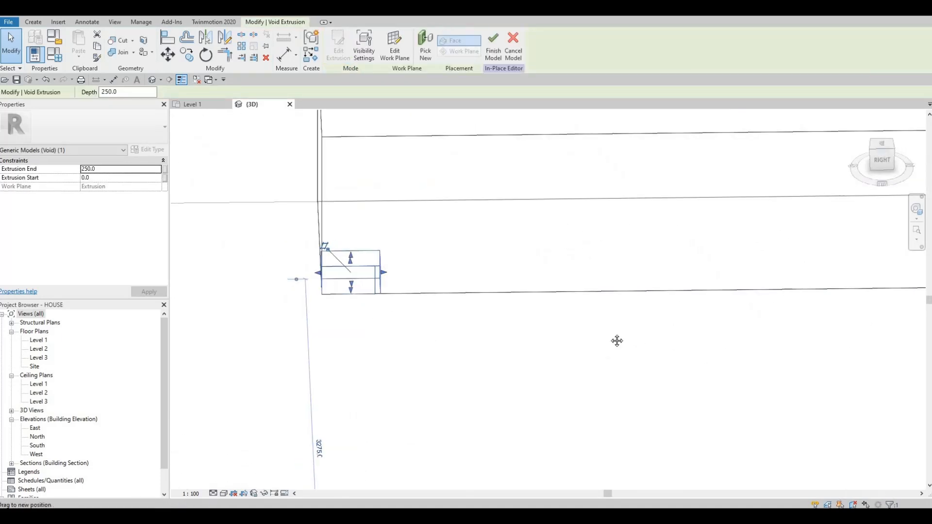
pyautogui.scroll(-1, 514, 254)
pyautogui.moveTo(514, 254); pyautogui.dragTo(299, 240, button='middle')
pyautogui.moveTo(456, 253); pyautogui.dragTo(702, 254)
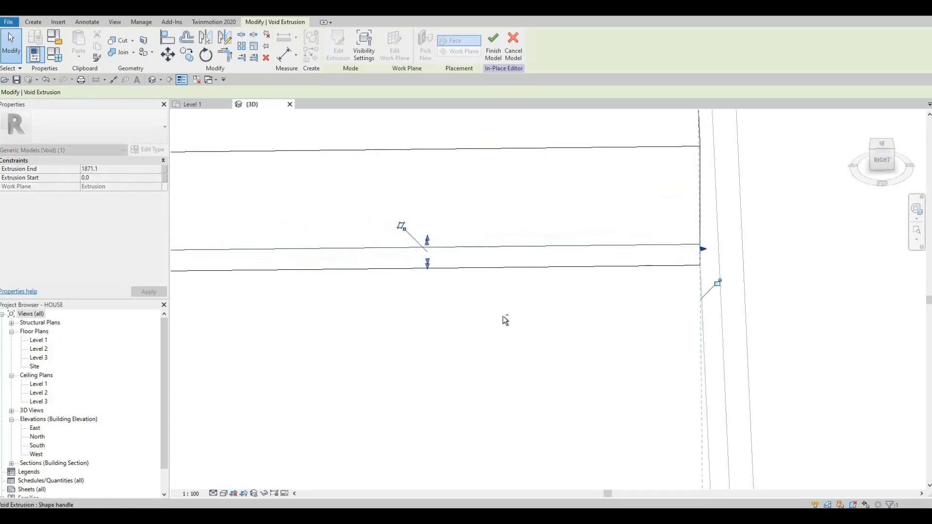
pyautogui.moveTo(455, 316); pyautogui.dragTo(543, 298, button='middle')
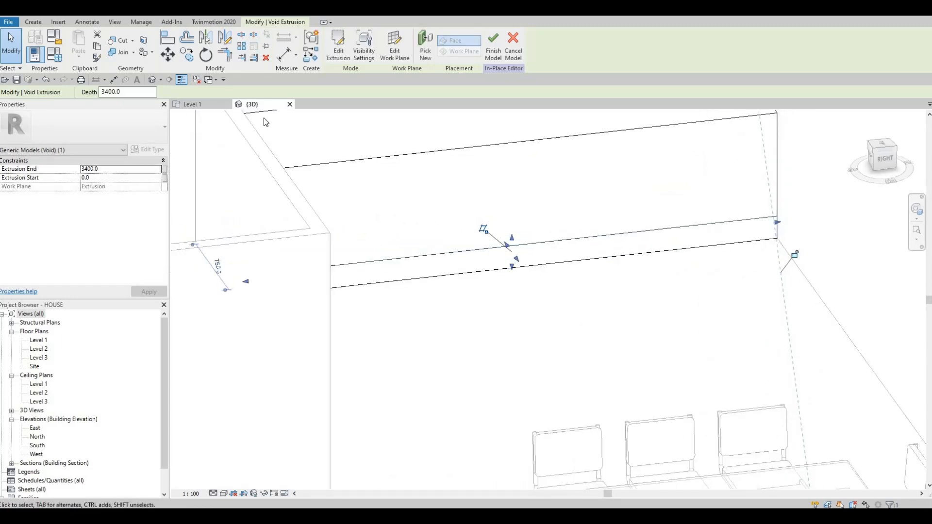
pyautogui.click(118, 42)
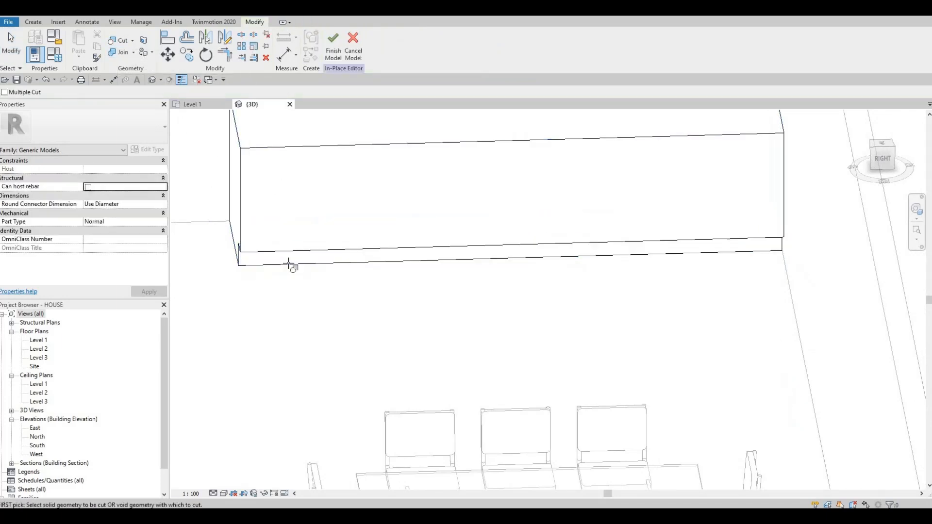
pyautogui.press('Escape')
pyautogui.keyDown('shift'); pyautogui.moveTo(357, 285); pyautogui.dragTo(264, 289, button='middle'); pyautogui.keyUp('shift')
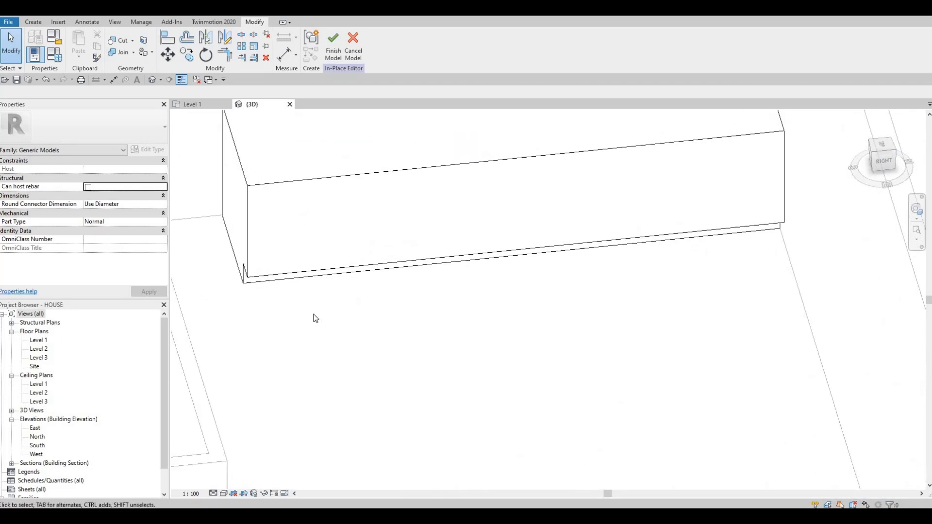
pyautogui.scroll(-1, 315, 318)
pyautogui.scroll(-2, 326, 301)
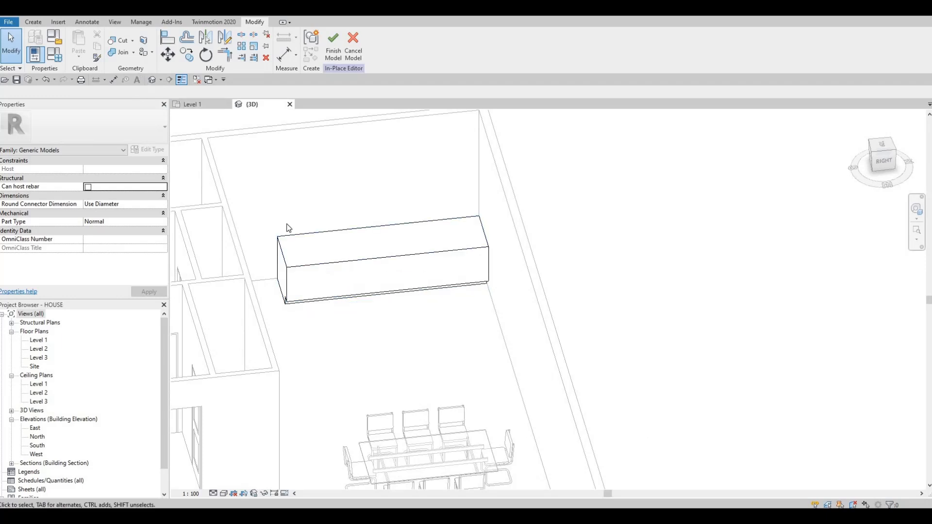
# Start a solid extrusion on the Level 1 plan and assign it the Granite, Cut, Polished material from the AEC stone library
pyautogui.doubleClick(43, 340)
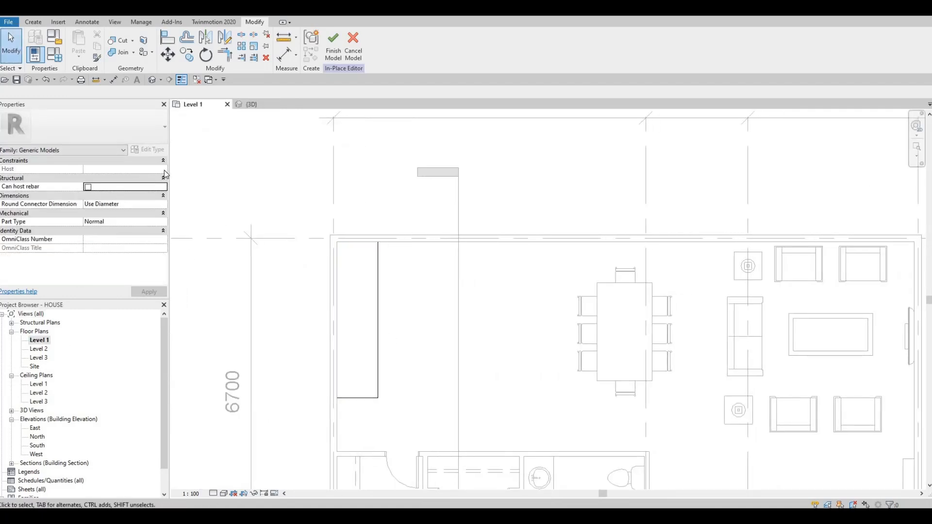
pyautogui.click(33, 22)
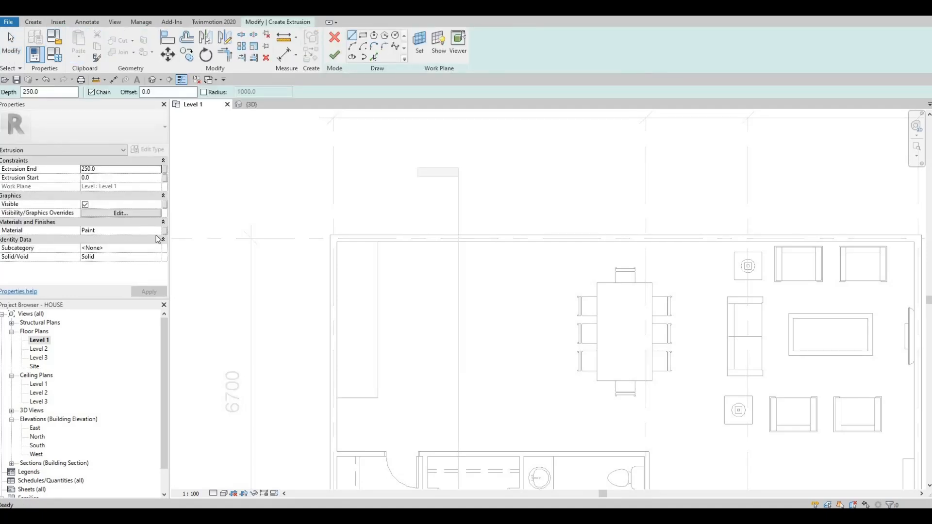
pyautogui.click(160, 232)
pyautogui.click(160, 232)
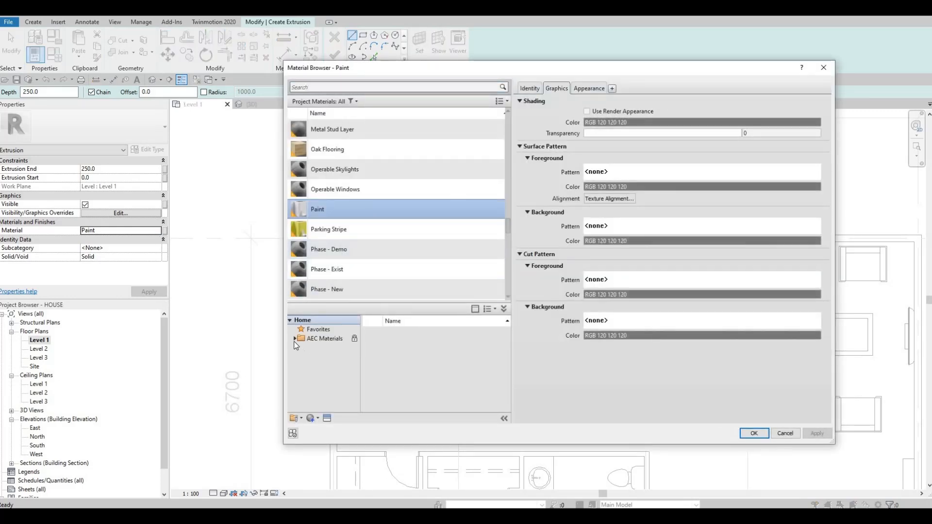
pyautogui.scroll(-4, 323, 388)
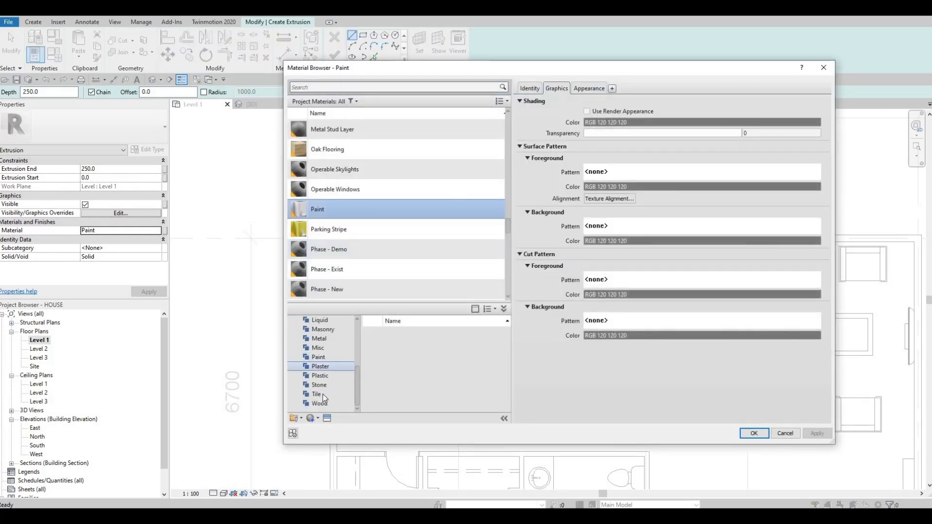
pyautogui.click(323, 387)
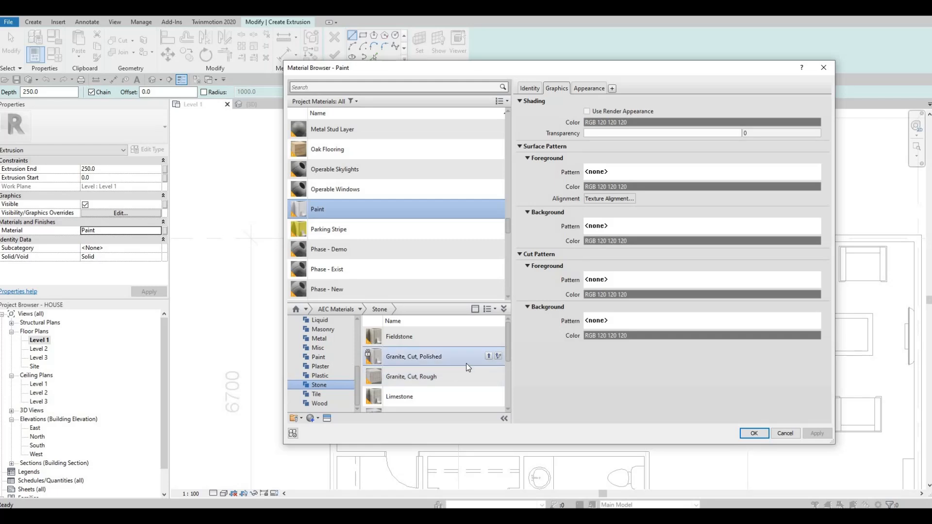
pyautogui.click(489, 355)
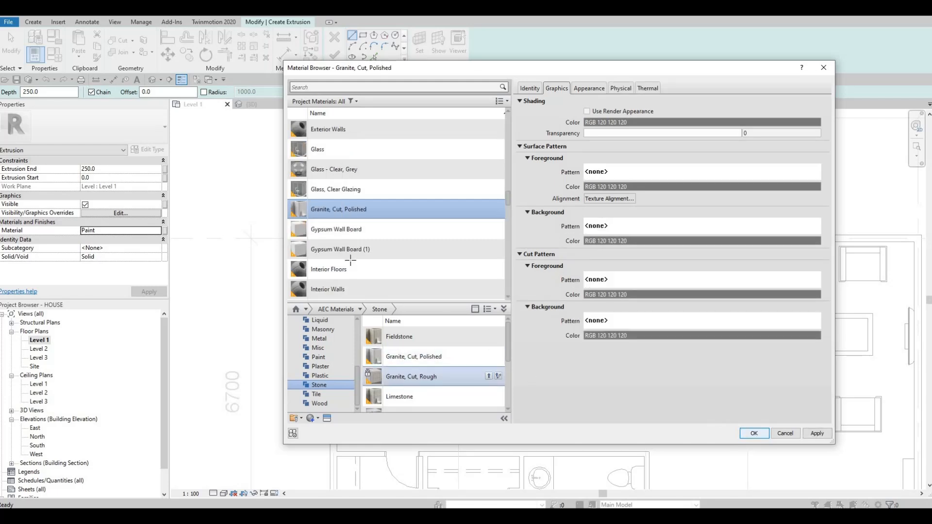
pyautogui.press('Return')
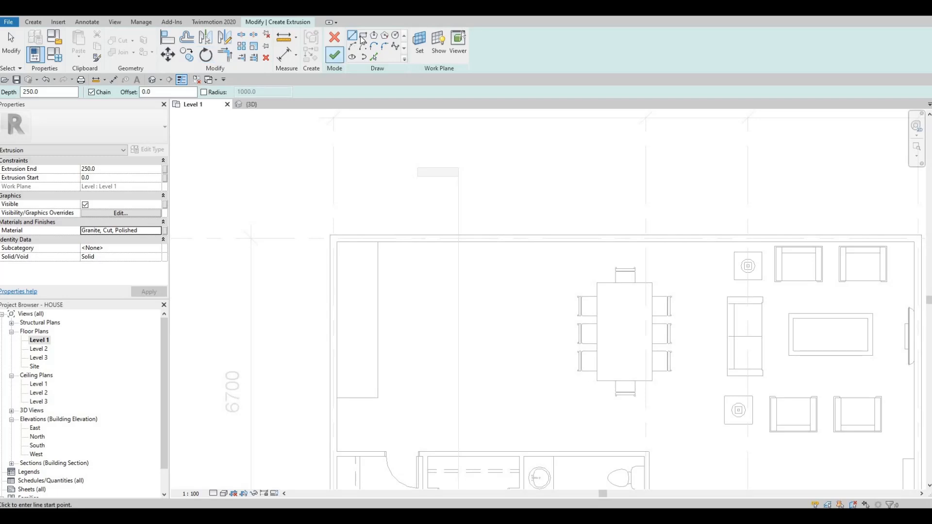
# Draw a 900 by 3400 mm rectangle over the counter block from the wall corner and finish the 250 mm extrusion
pyautogui.click(337, 242)
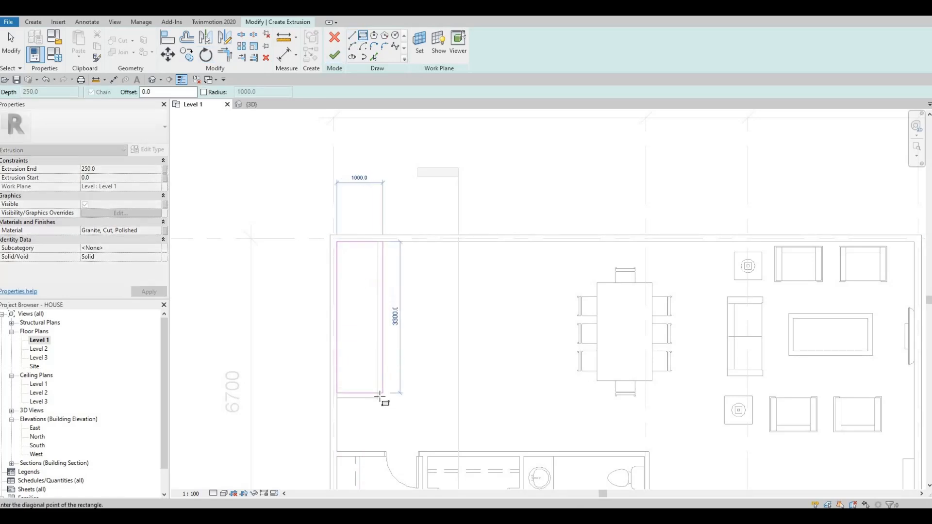
pyautogui.click(357, 303)
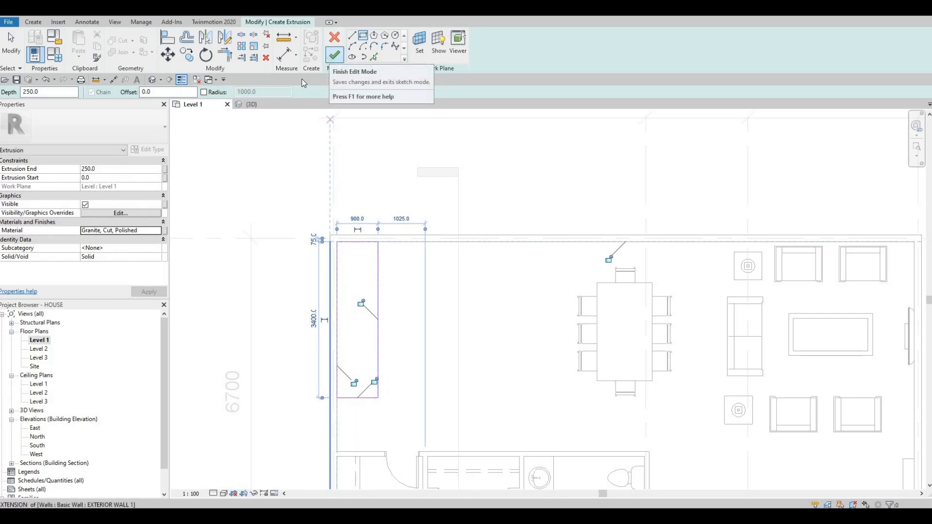
pyautogui.click(334, 55)
# In the 3D view, raise the granite extrusion's top to about 1713 mm and lift its underside above the painted block
pyautogui.click(152, 80)
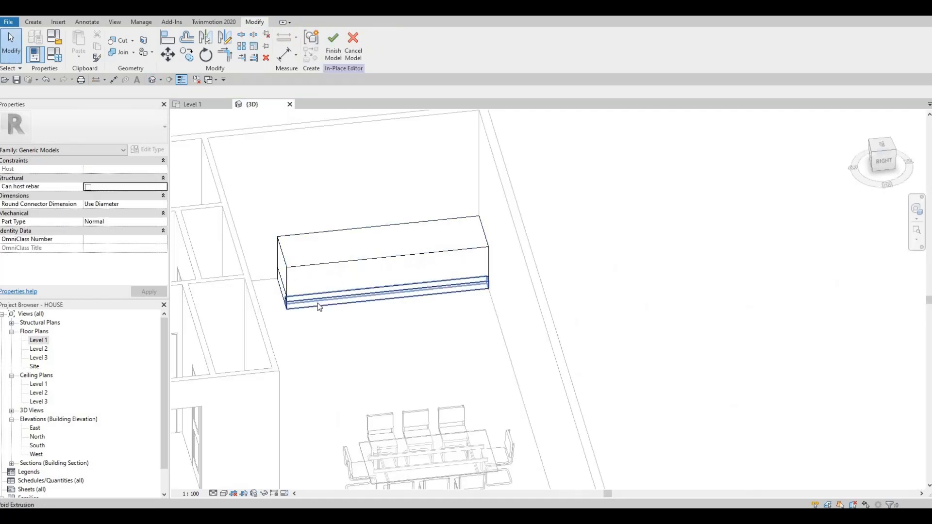
pyautogui.click(367, 274)
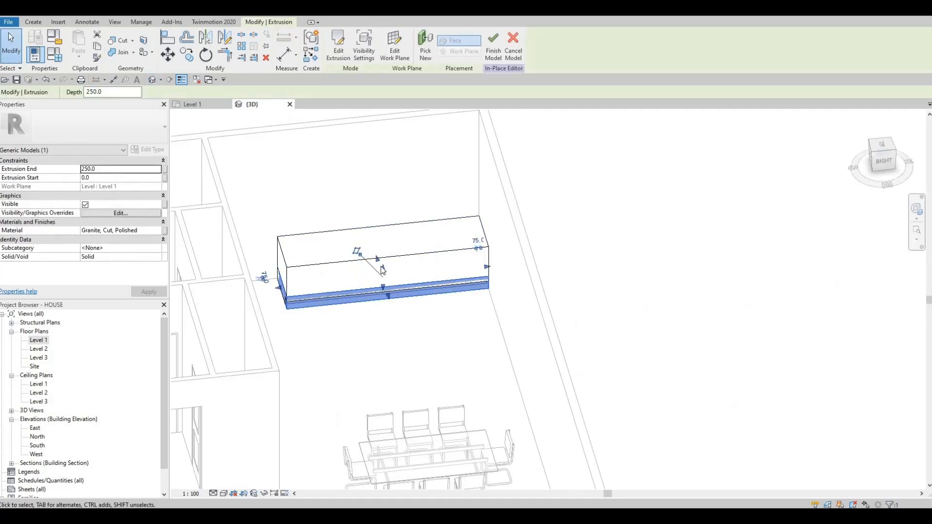
pyautogui.moveTo(380, 256); pyautogui.dragTo(390, 204)
pyautogui.scroll(2, 385, 287)
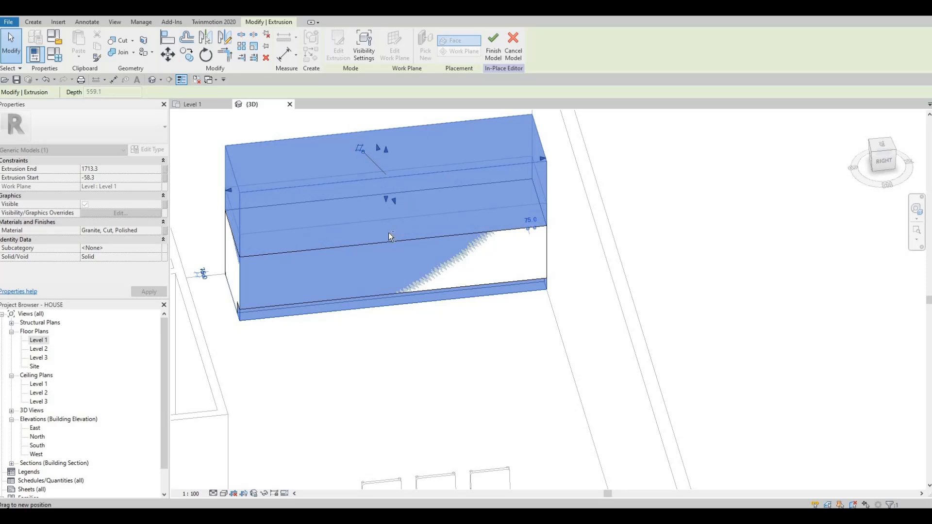
pyautogui.press('Escape')
pyautogui.scroll(3, 359, 224)
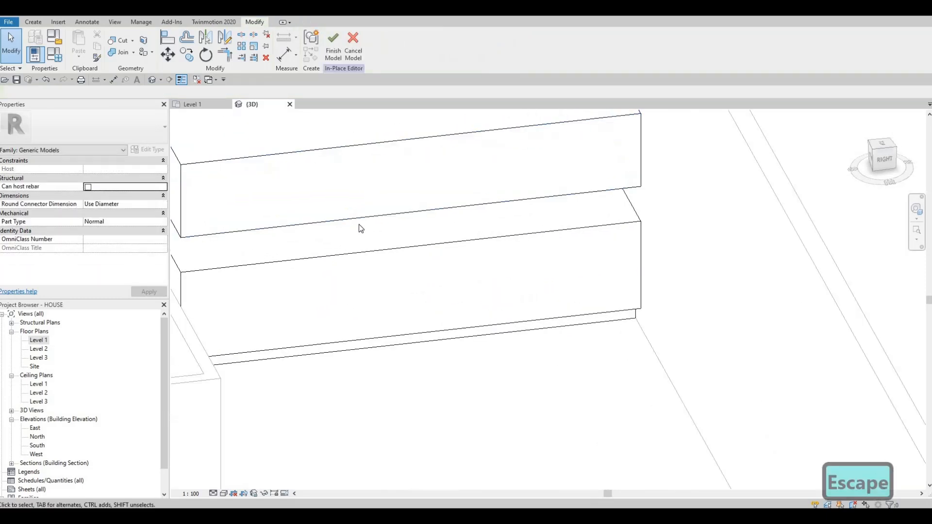
# Align the underside of the granite extrusion to the top face of the painted counter block
pyautogui.press('a')
pyautogui.press('l')
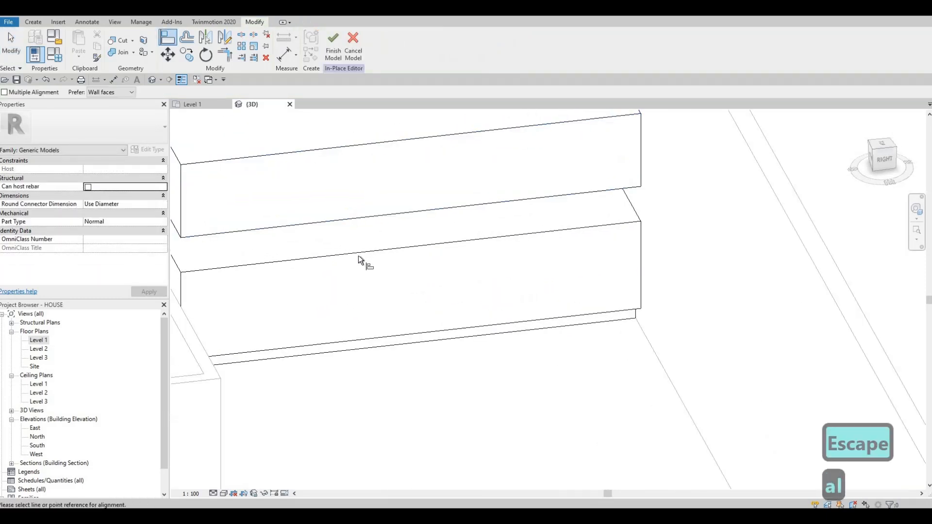
pyautogui.click(362, 218)
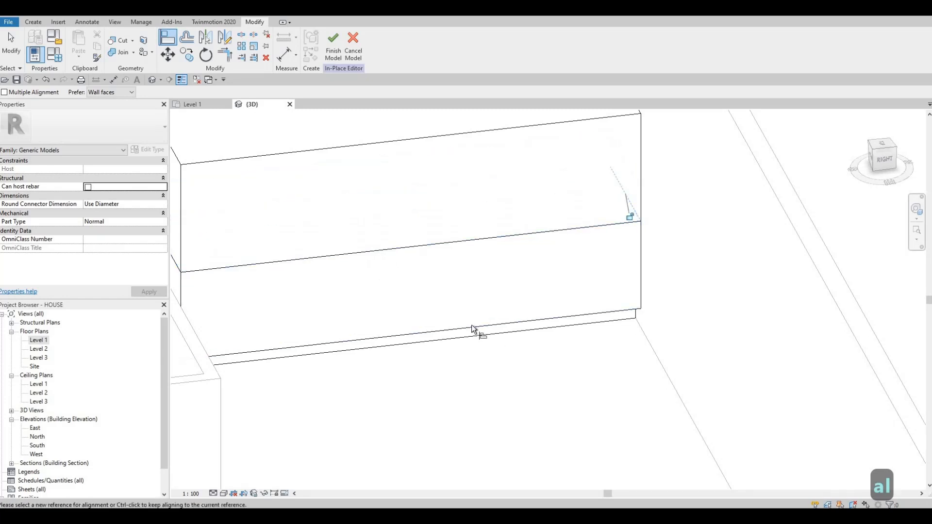
pyautogui.scroll(-1, 471, 325)
pyautogui.moveTo(471, 324); pyautogui.dragTo(569, 385, button='middle')
pyautogui.scroll(1, 401, 240)
pyautogui.press('Escape')
pyautogui.press('Escape')
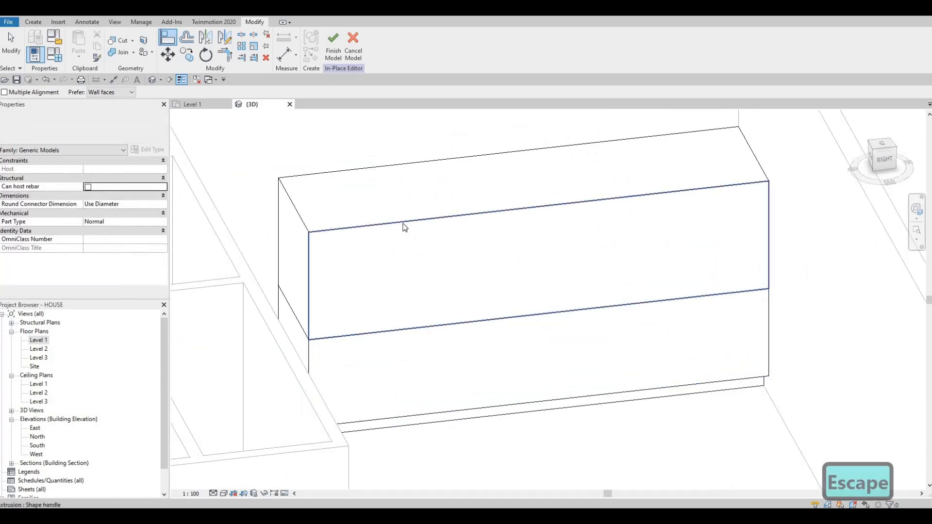
# Lower the granite extrusion's top face to about 887 mm, making a countertop slab about 37 mm thick
pyautogui.click(527, 182)
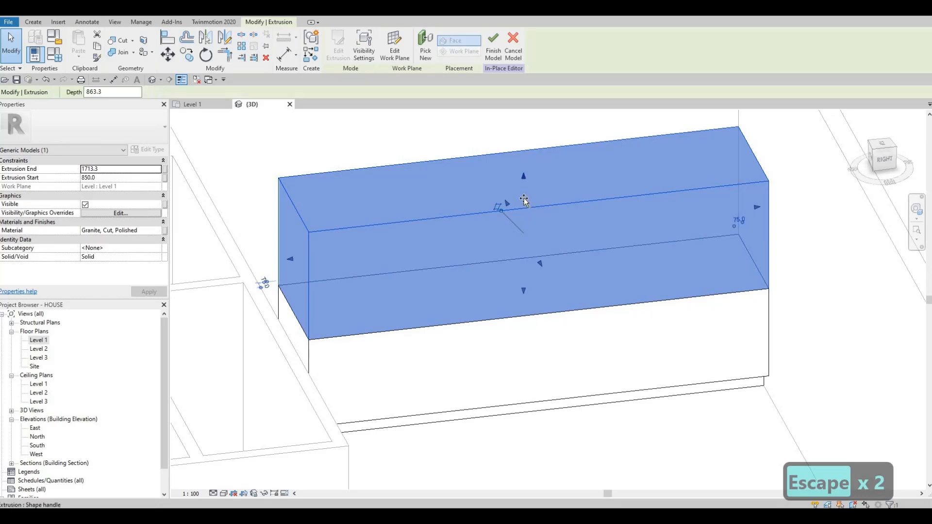
pyautogui.moveTo(512, 271); pyautogui.dragTo(504, 286)
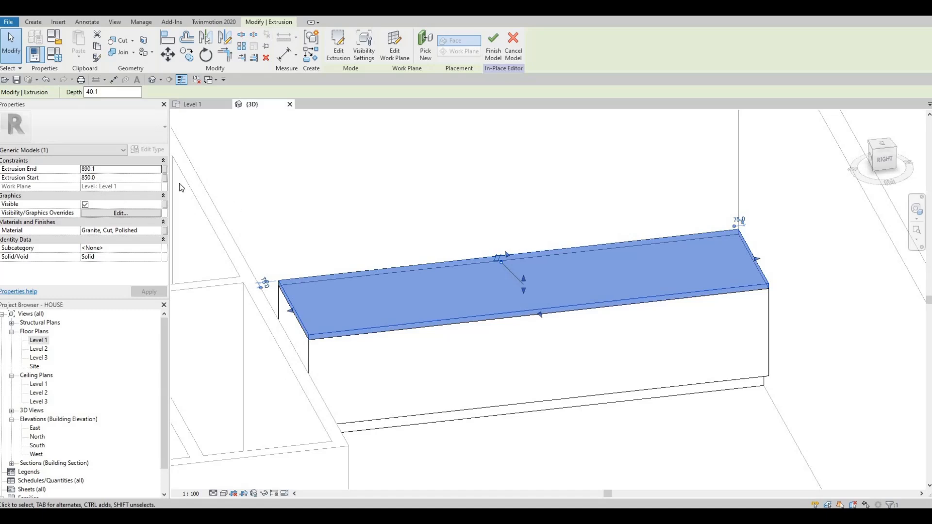
pyautogui.scroll(4, 475, 241)
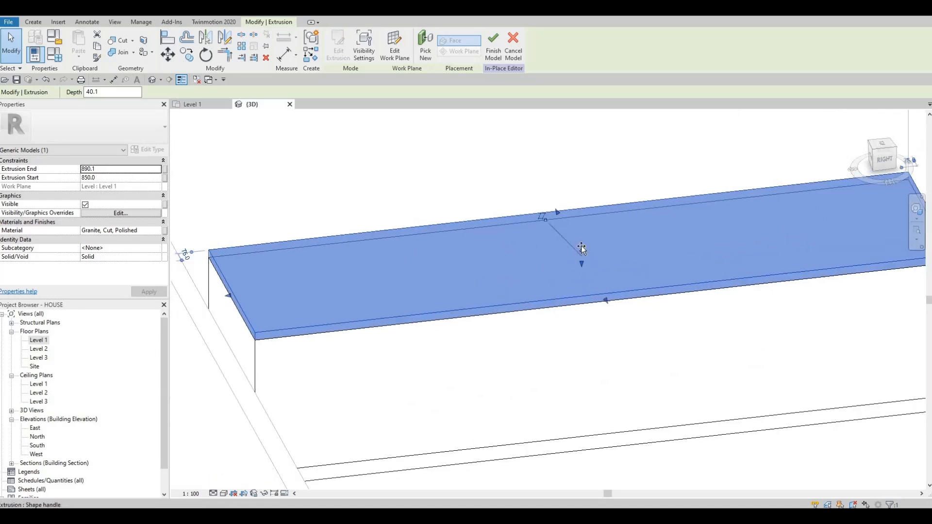
pyautogui.moveTo(582, 262); pyautogui.dragTo(582, 254)
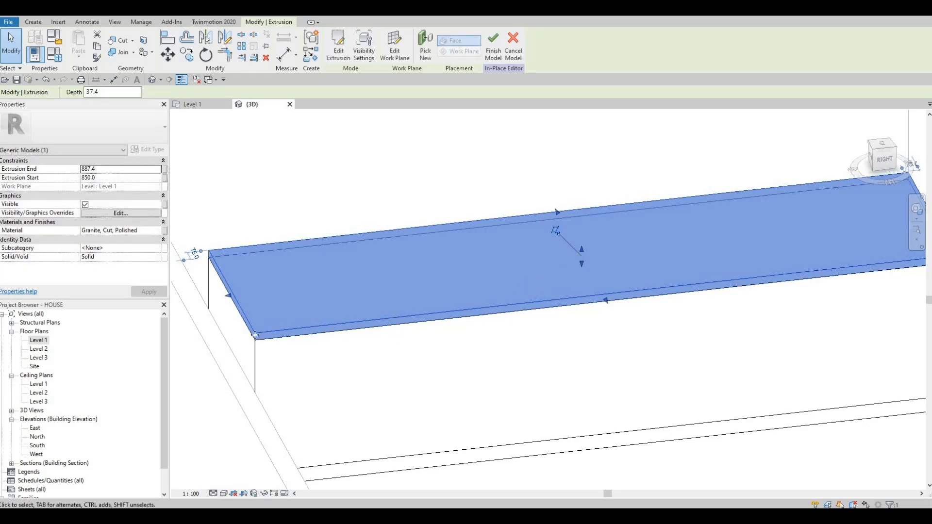
# Fine-tune the height of the granite countertop's top face and deselect the slab
pyautogui.scroll(3, 694, 202)
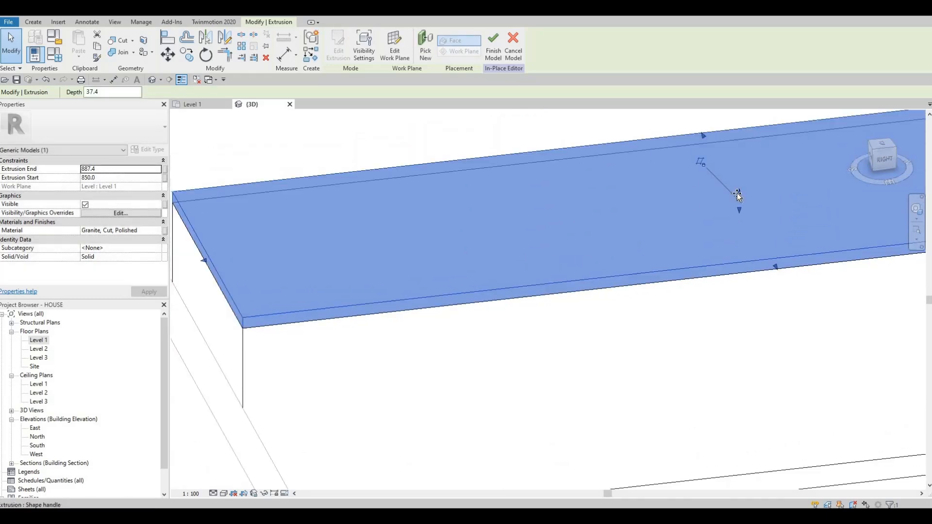
pyautogui.moveTo(738, 197); pyautogui.dragTo(682, 217)
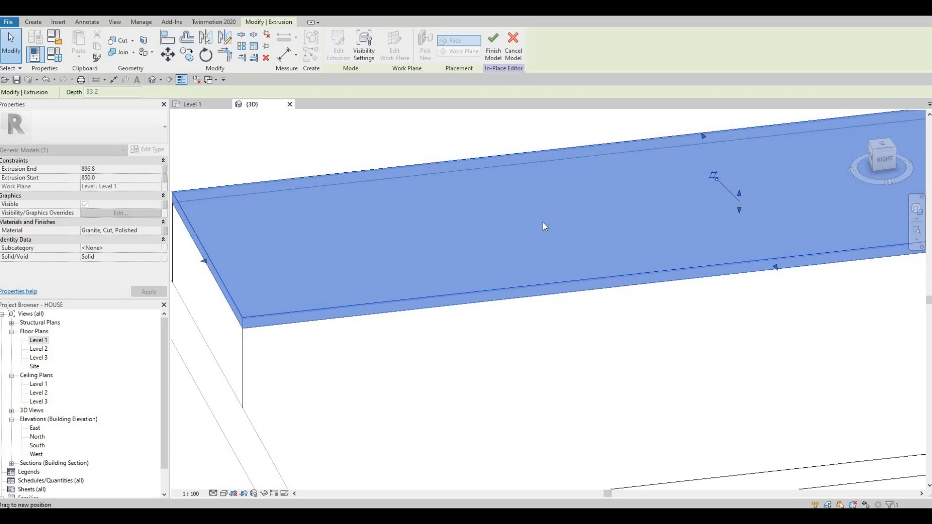
pyautogui.moveTo(545, 227); pyautogui.dragTo(567, 270)
pyautogui.scroll(-5, 573, 252)
pyautogui.press('Escape')
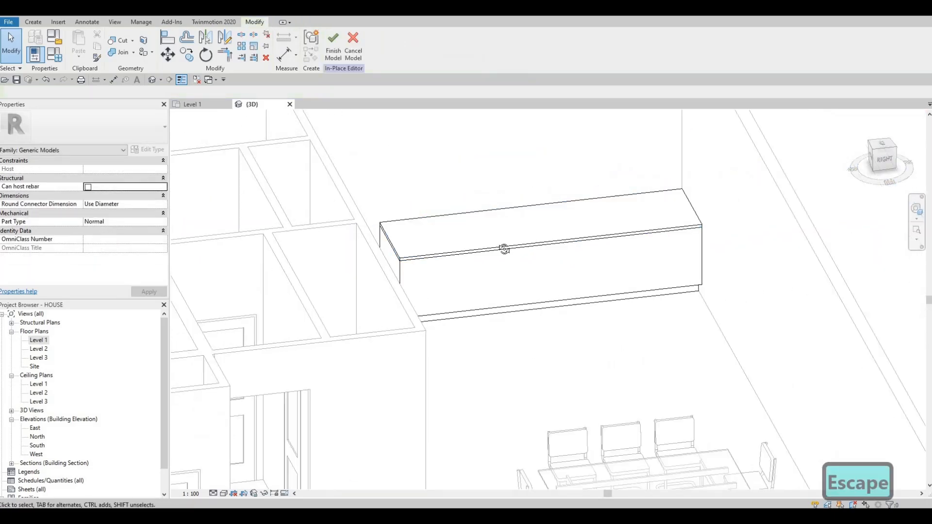
# Finish the in-place counter model and return to the Level 1 floor plan
pyautogui.keyDown('shift'); pyautogui.moveTo(504, 249); pyautogui.dragTo(334, 97, button='middle'); pyautogui.keyUp('shift')
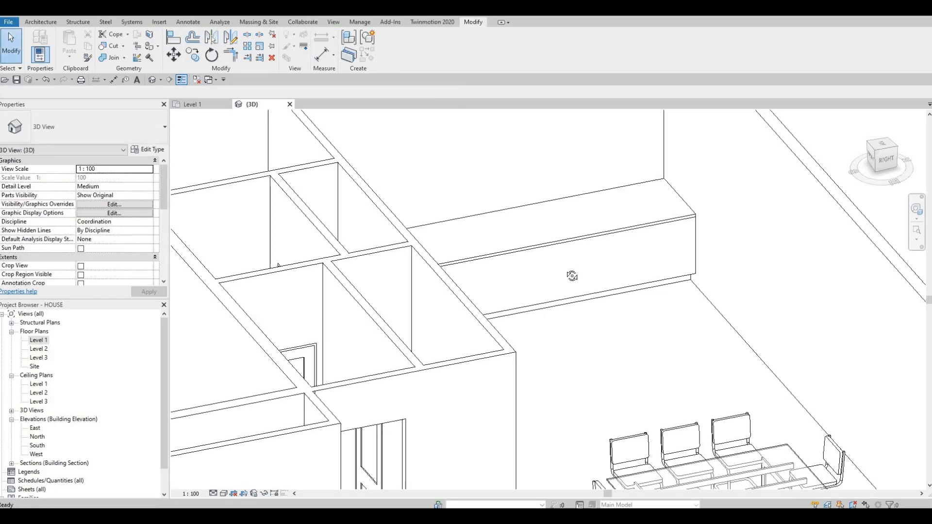
pyautogui.keyDown('shift'); pyautogui.moveTo(592, 272); pyautogui.dragTo(416, 235, button='middle'); pyautogui.keyUp('shift')
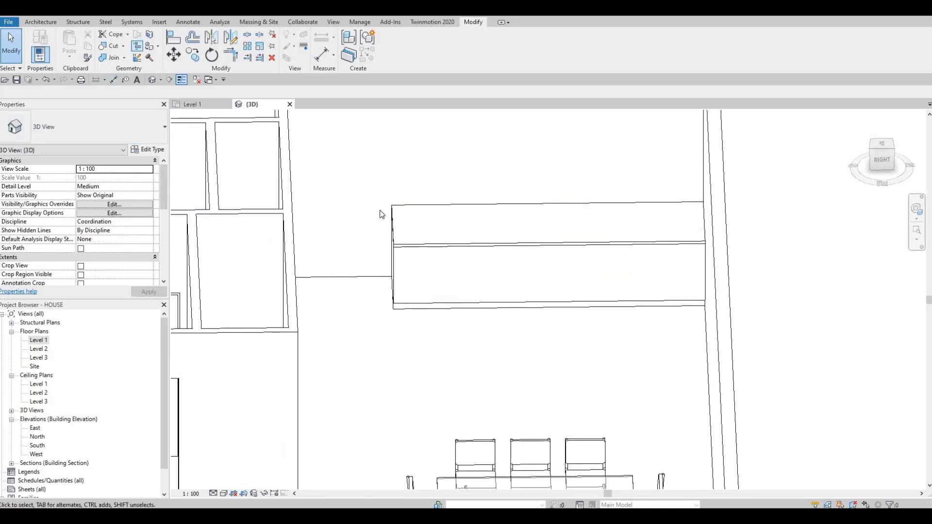
pyautogui.doubleClick(39, 340)
pyautogui.scroll(-4, 378, 335)
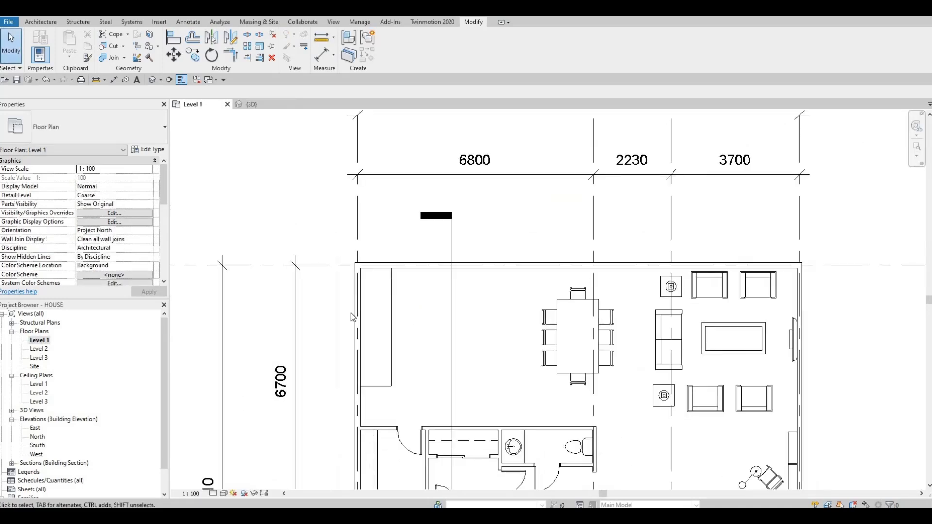
pyautogui.moveTo(367, 317); pyautogui.dragTo(365, 310, button='middle')
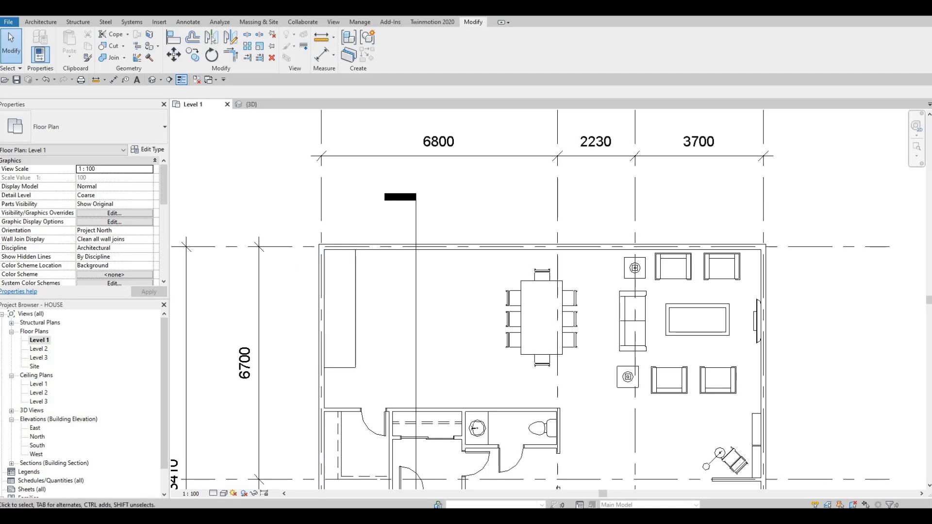
# Start loading a family and browse the metric library to the Sinks folder under Plumbing, Architectural, Fixtures
pyautogui.click(160, 22)
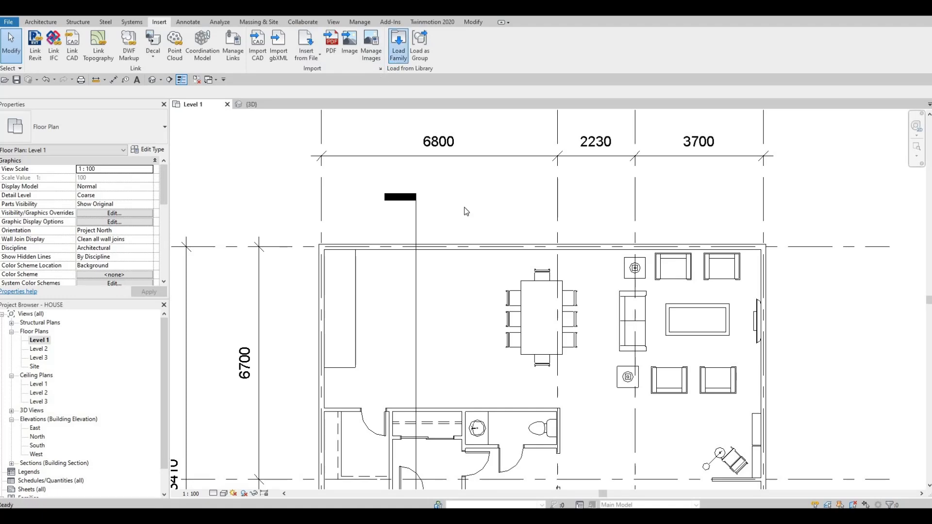
pyautogui.click(398, 44)
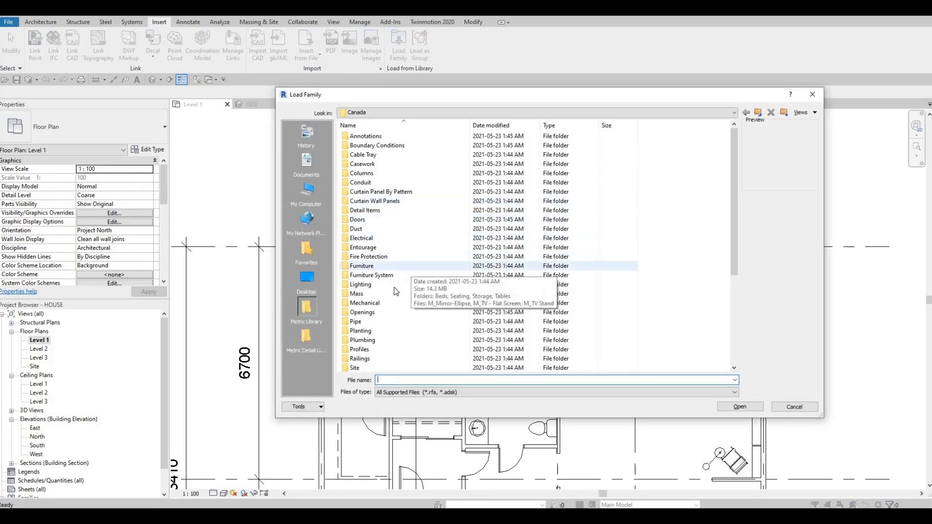
pyautogui.scroll(-2, 381, 320)
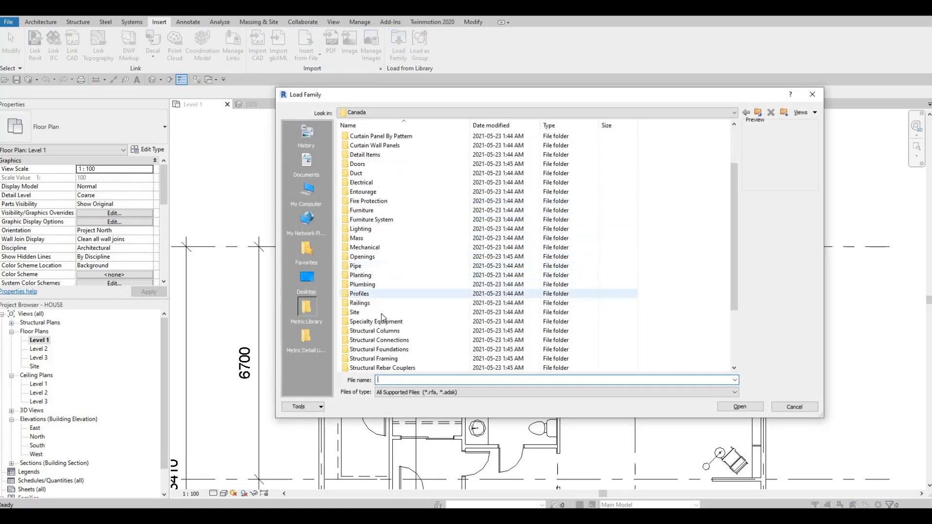
pyautogui.doubleClick(369, 284)
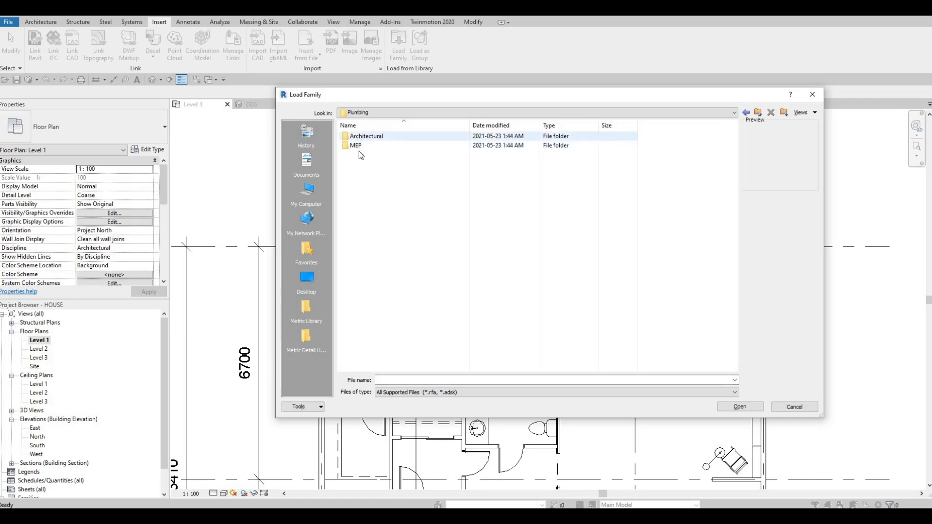
pyautogui.doubleClick(365, 137)
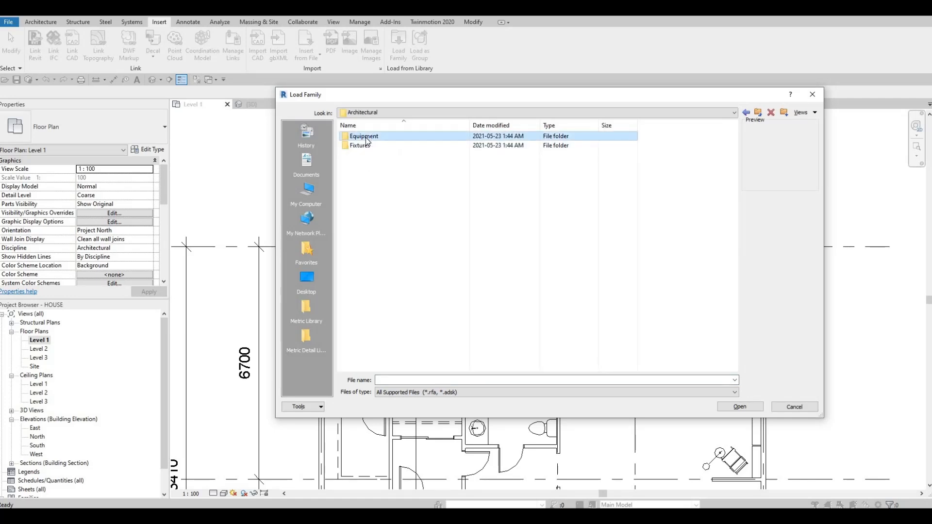
pyautogui.doubleClick(365, 137)
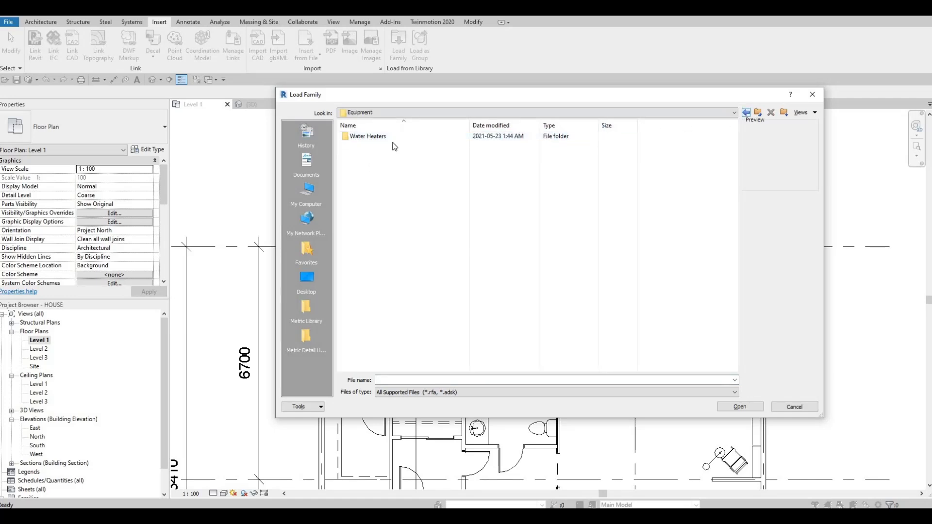
pyautogui.press('BackSpace')
pyautogui.doubleClick(369, 145)
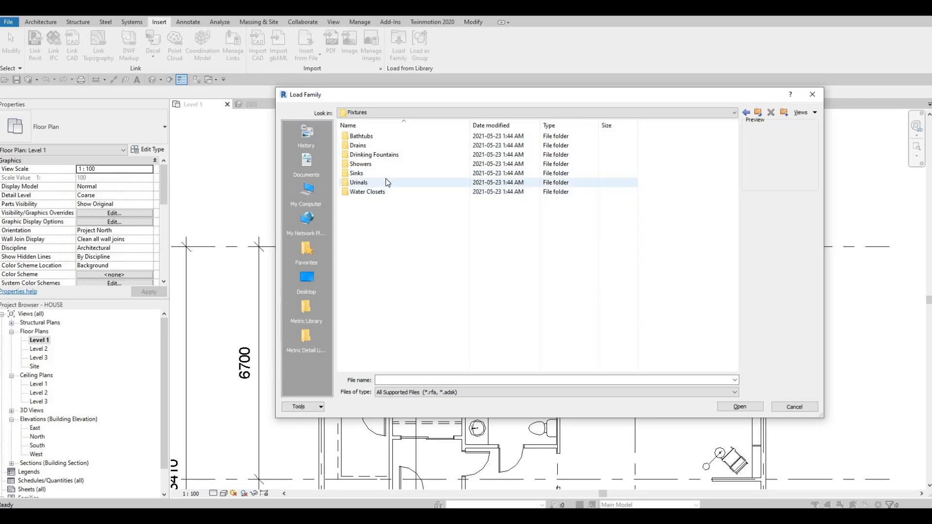
pyautogui.doubleClick(382, 176)
# Preview the available sink families and load M_Sink Kitchen-Single into the project
pyautogui.click(381, 182)
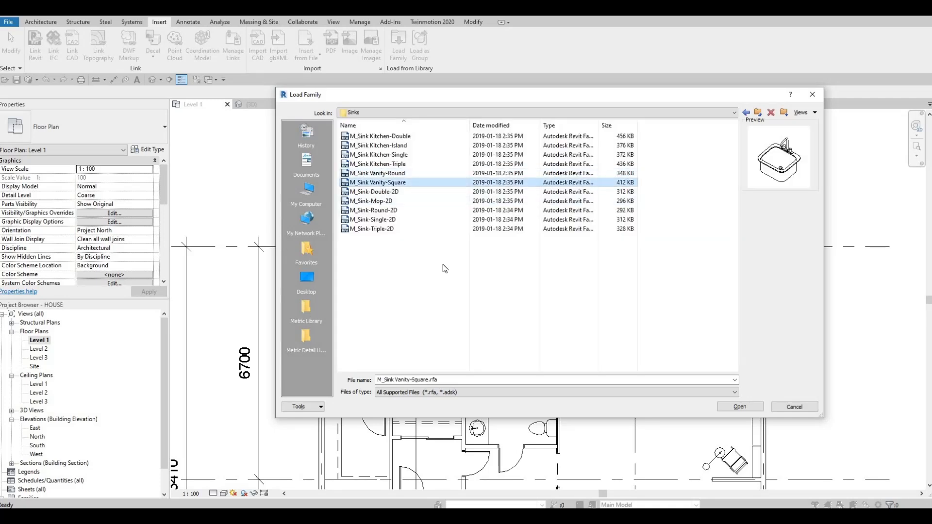
pyautogui.press('Down')
pyautogui.press('Down')
pyautogui.press('Up')
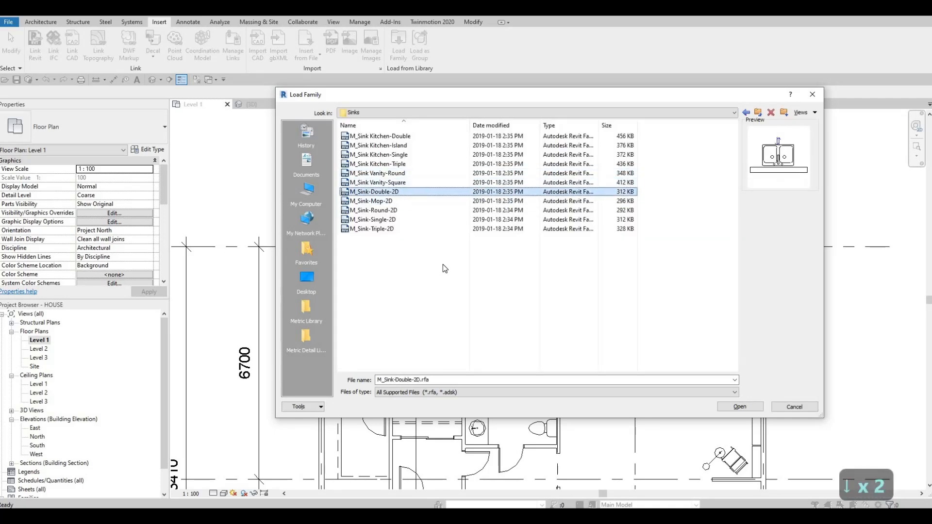
pyautogui.press('Up')
pyautogui.press('Up')
pyautogui.press('Up')
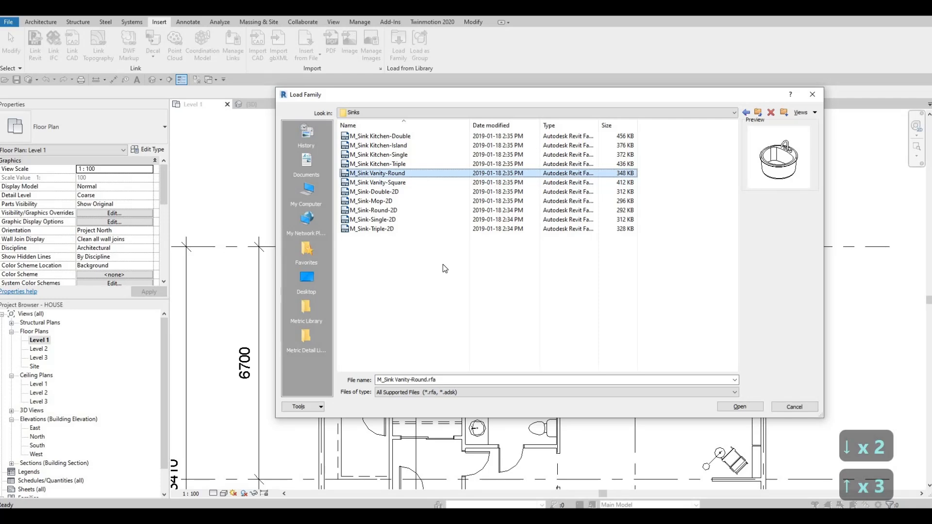
pyautogui.press('Up')
pyautogui.press('Down')
pyautogui.press('Up')
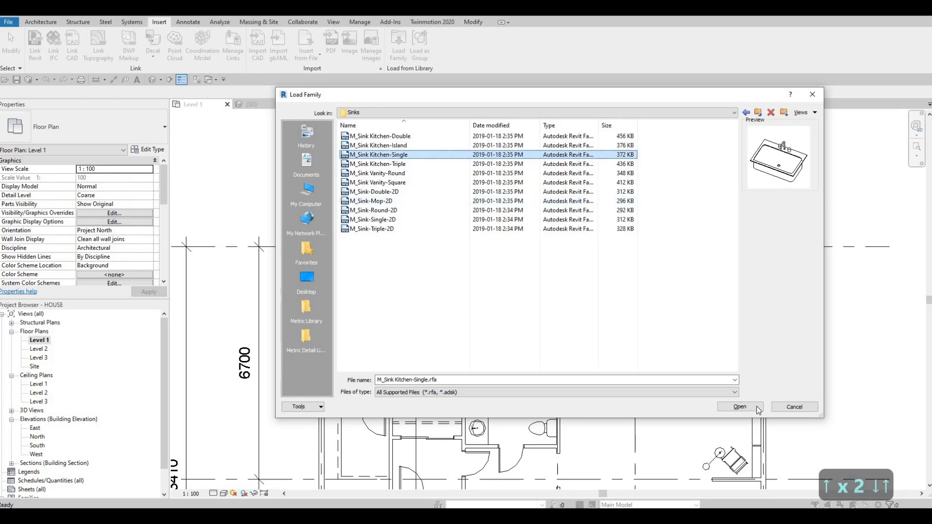
pyautogui.click(743, 410)
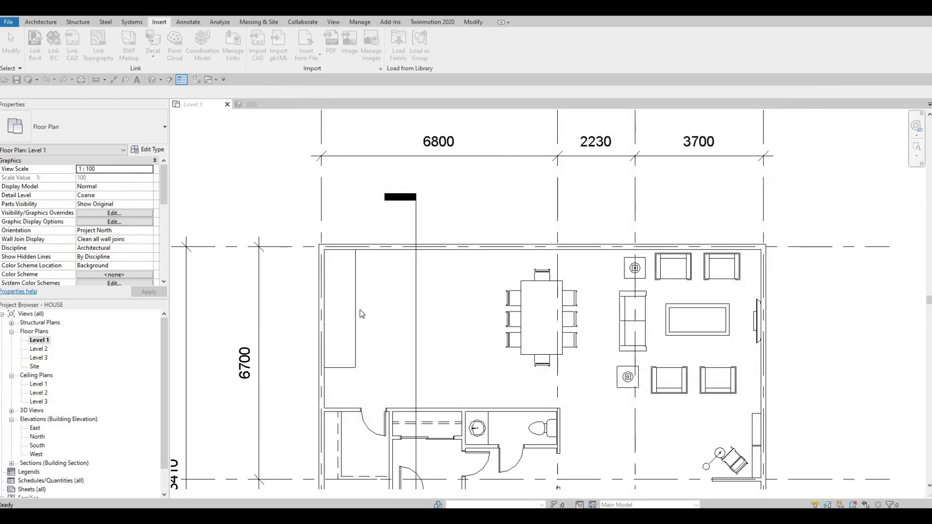
# Place the M_Sink Kitchen-Single 760 x 535mm component on the counter, rotated so its faucet faces the exterior wall
pyautogui.press('c')
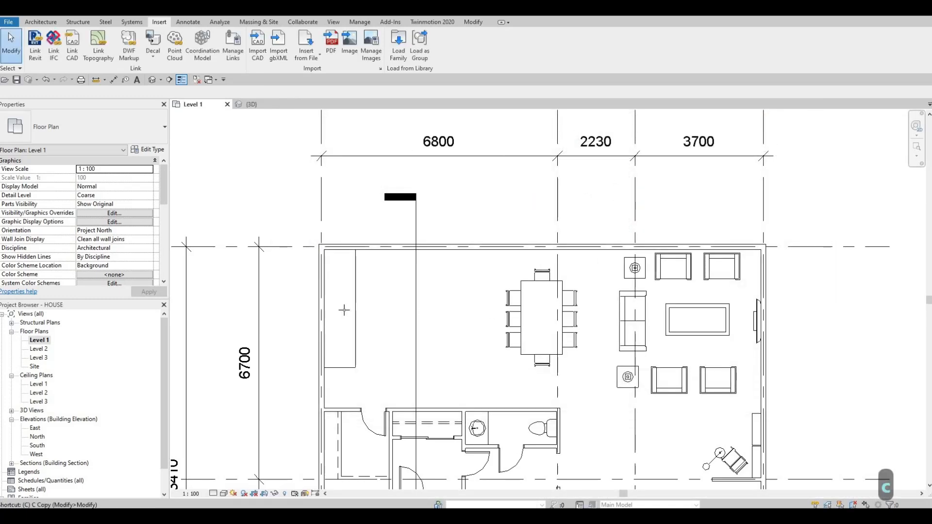
pyautogui.press('m')
pyautogui.press('space')
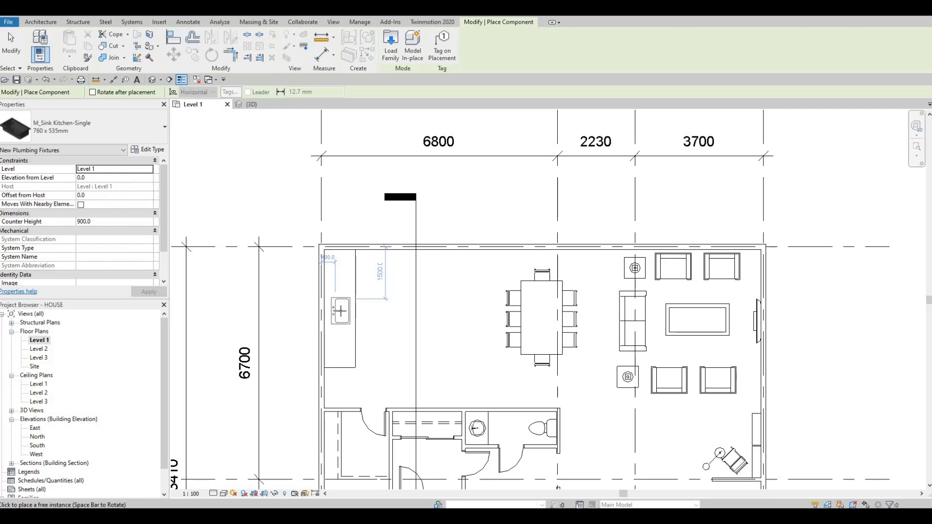
pyautogui.click(357, 320)
pyautogui.press('Escape')
pyautogui.press('Escape')
pyautogui.press('Escape')
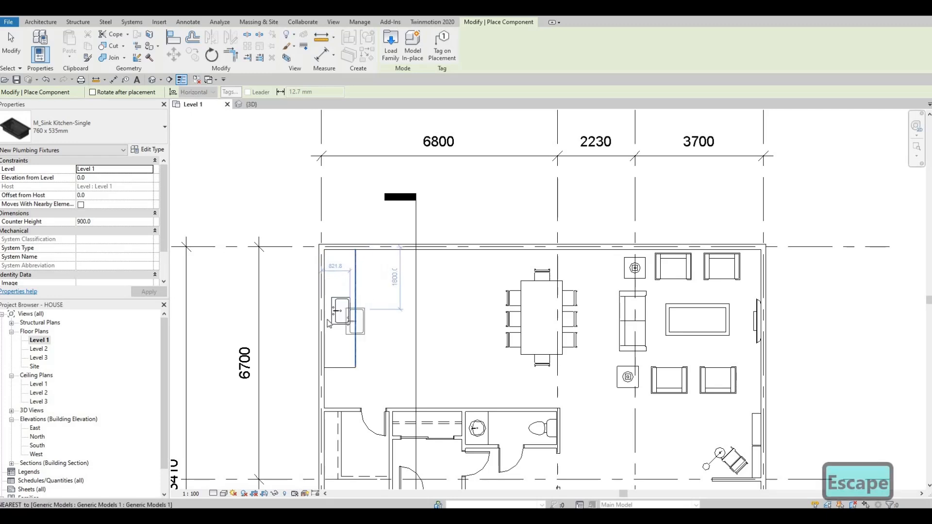
# Check the placed sink on the countertop in 3D and open the counter model for in-place editing
pyautogui.scroll(4, 331, 343)
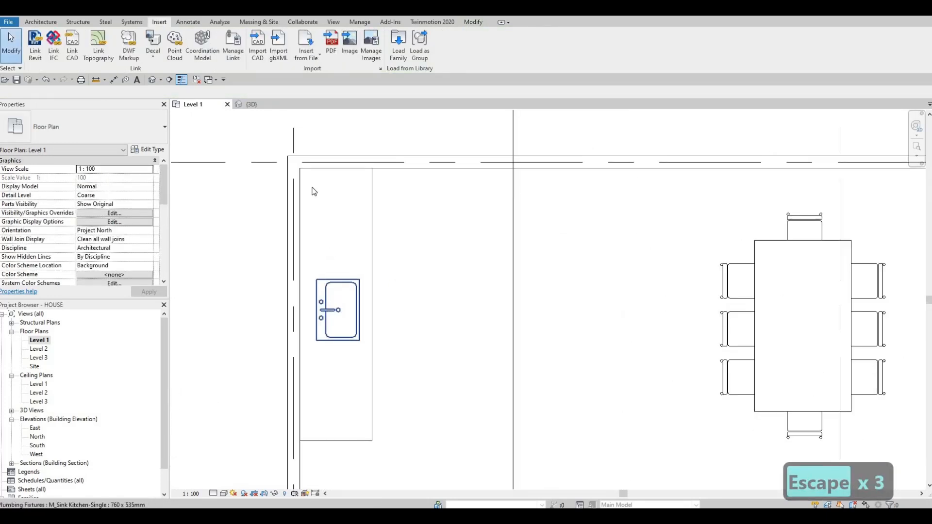
pyautogui.click(152, 79)
pyautogui.keyDown('shift'); pyautogui.moveTo(490, 234); pyautogui.dragTo(506, 274, button='middle'); pyautogui.keyUp('shift')
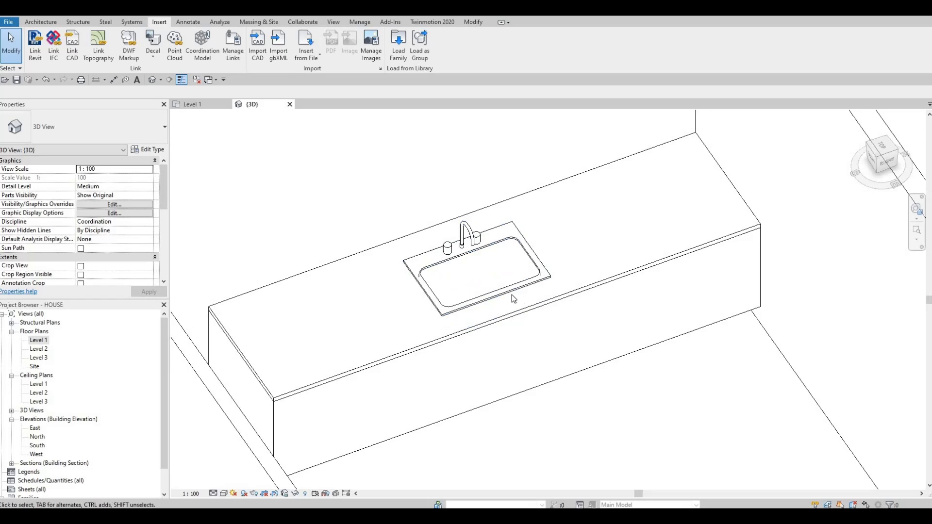
pyautogui.click(534, 312)
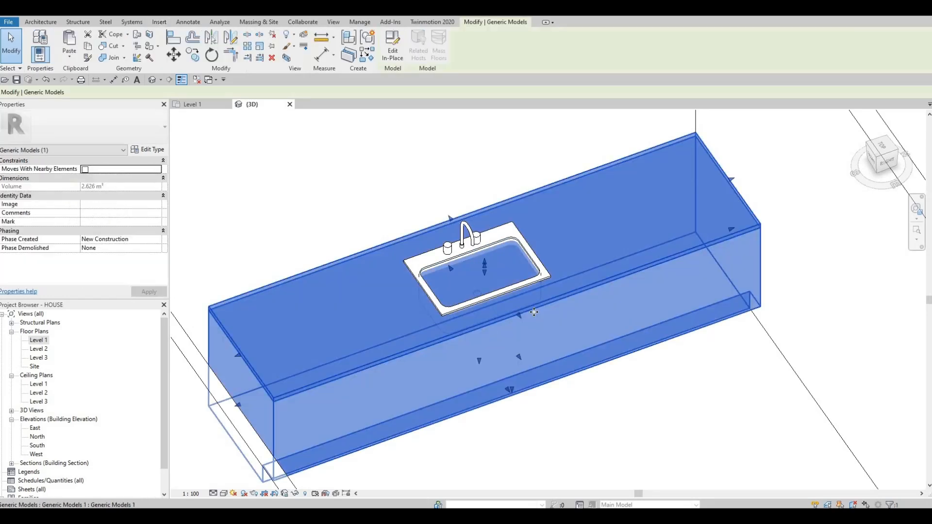
pyautogui.click(391, 54)
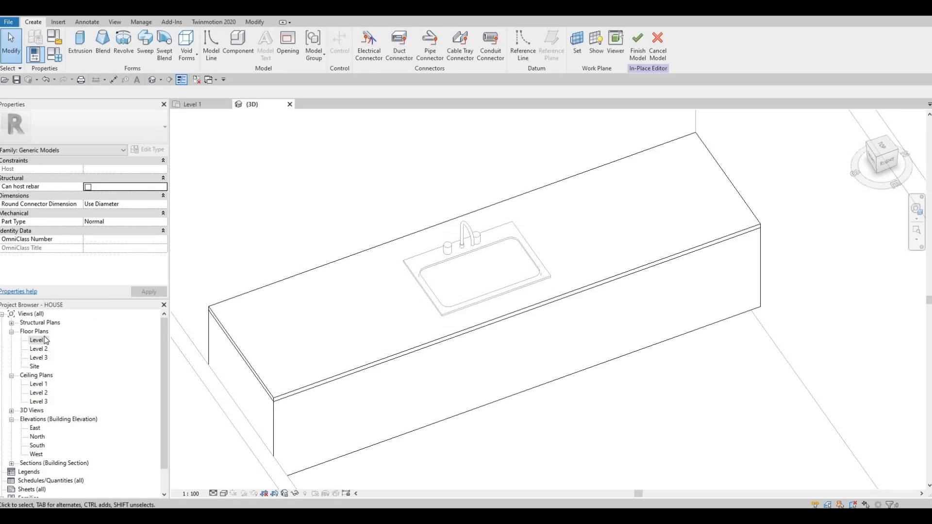
# In the Level 1 plan, create a 250 mm void extrusion from a rectangle matching the sink basin's outline
pyautogui.doubleClick(38, 340)
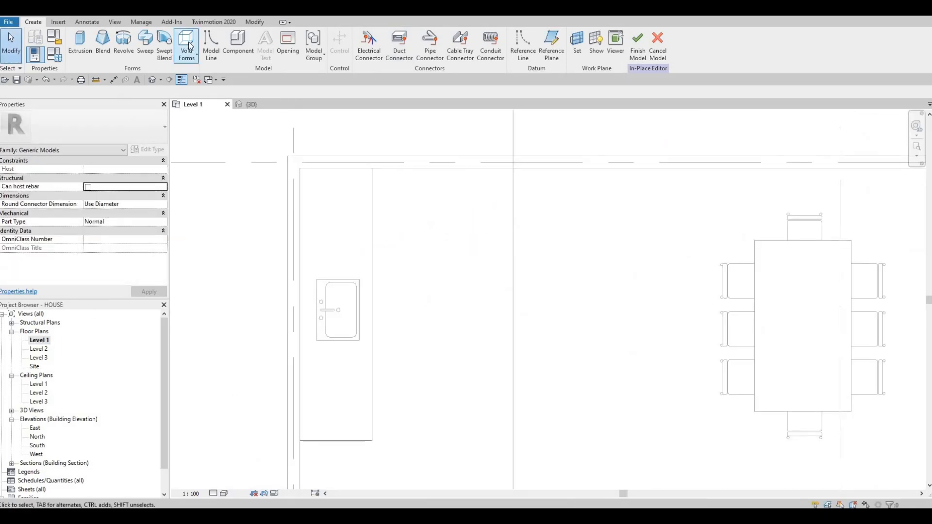
pyautogui.click(195, 57)
pyautogui.click(213, 74)
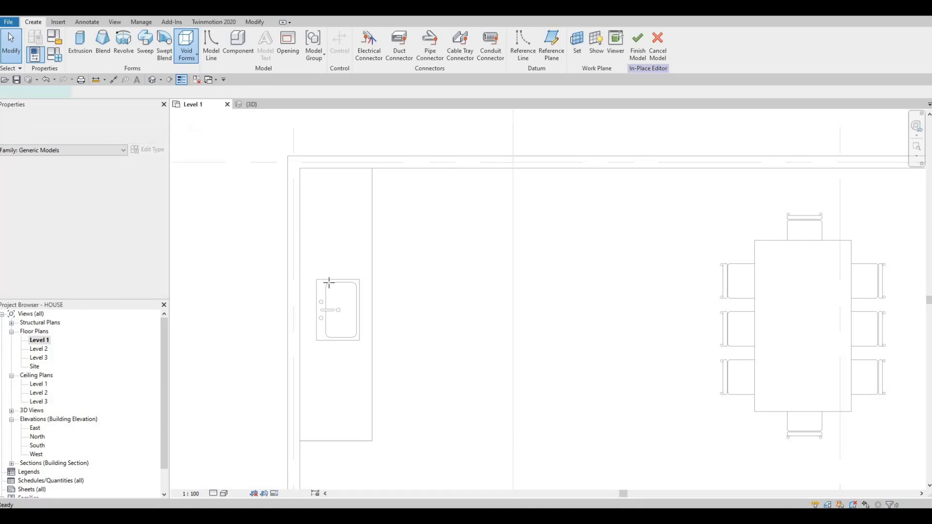
pyautogui.scroll(4, 323, 283)
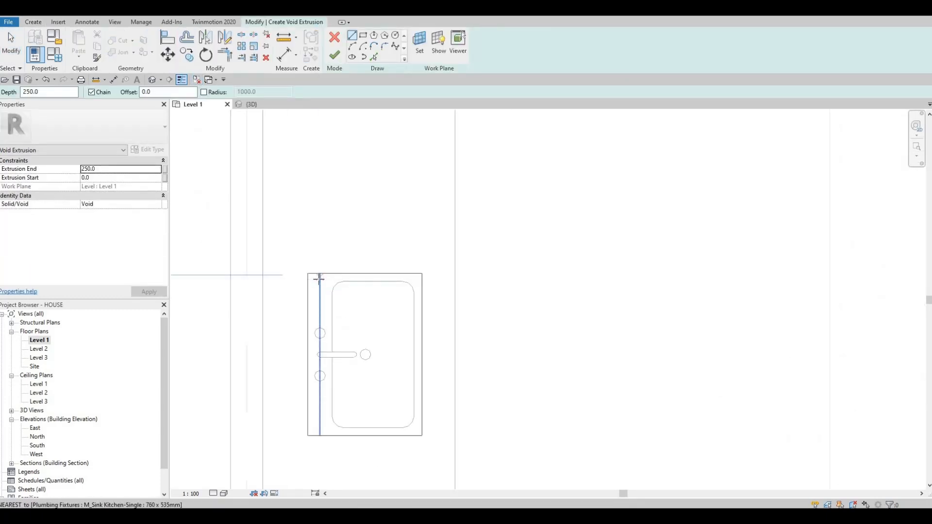
pyautogui.click(320, 281)
pyautogui.press('Escape')
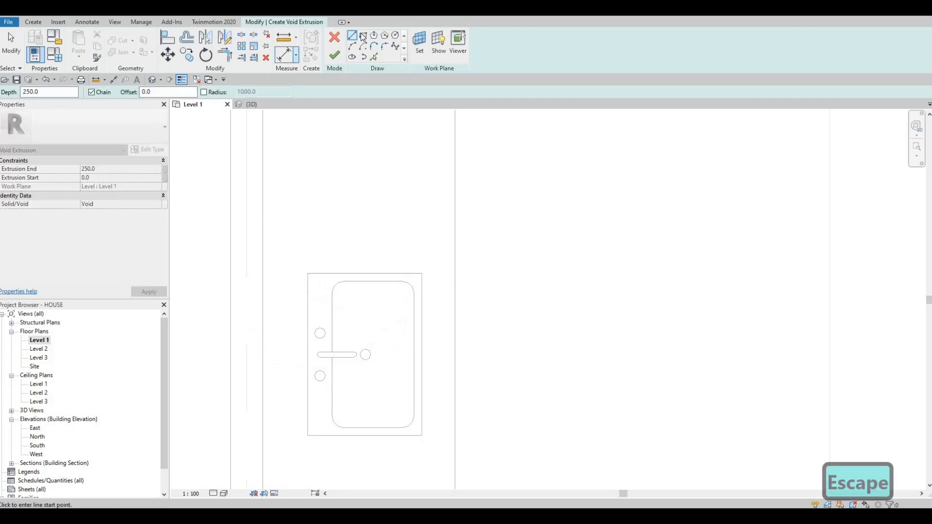
pyautogui.click(363, 36)
pyautogui.scroll(2, 316, 264)
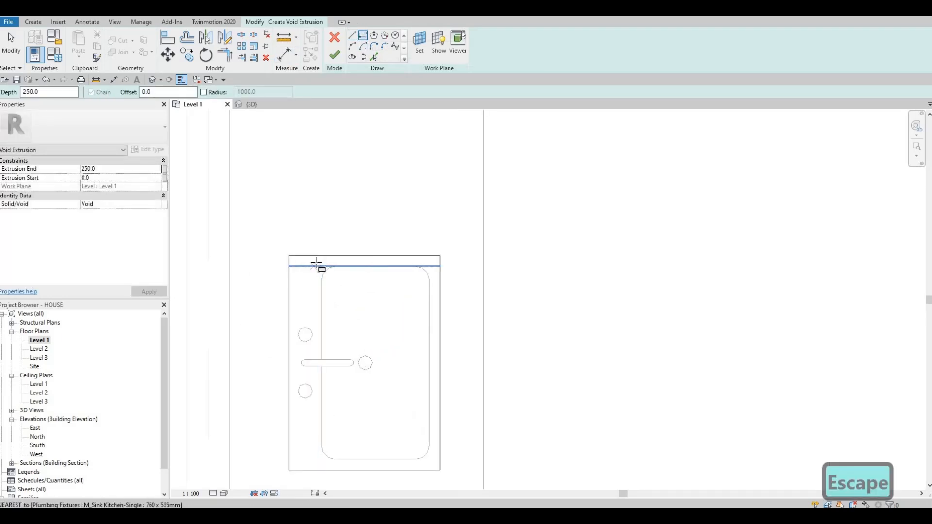
pyautogui.click(321, 266)
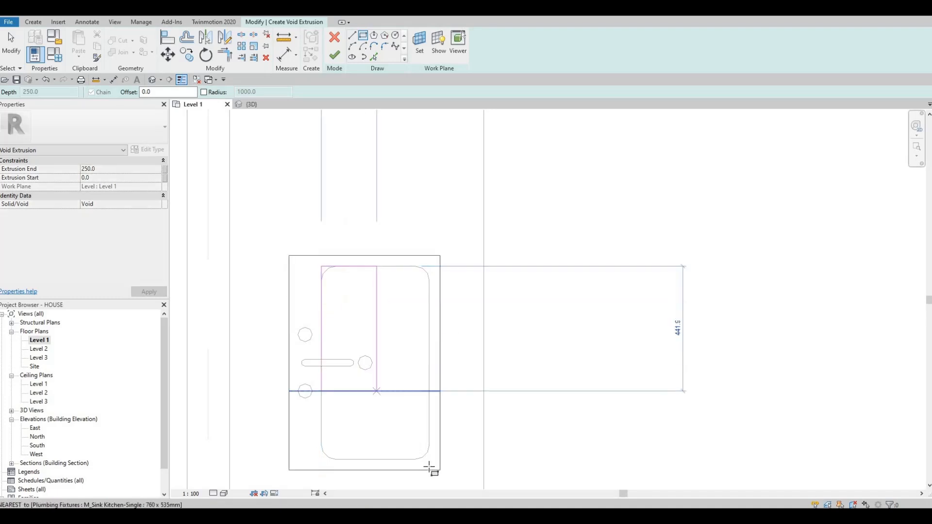
pyautogui.click(430, 458)
pyautogui.press('Escape')
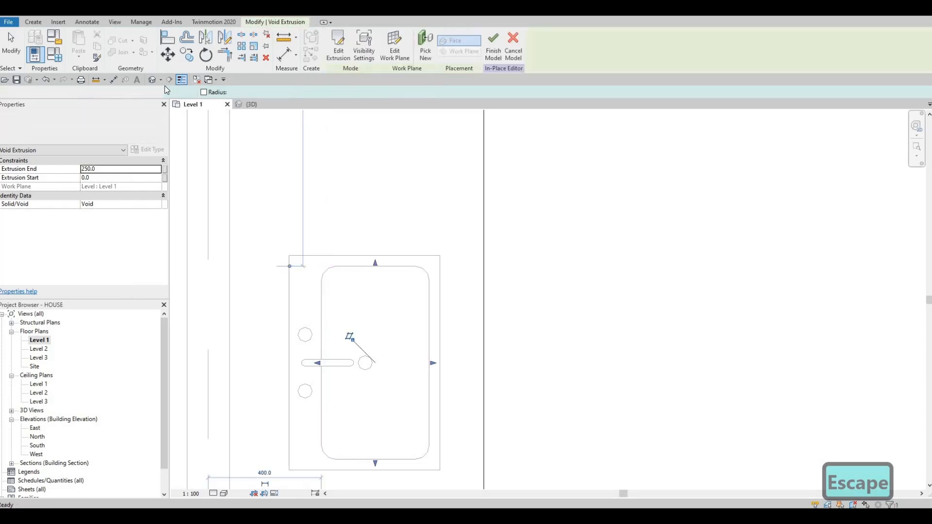
# In the 3D view, select the joined painted counter block together with the sink void inside it
pyautogui.click(251, 104)
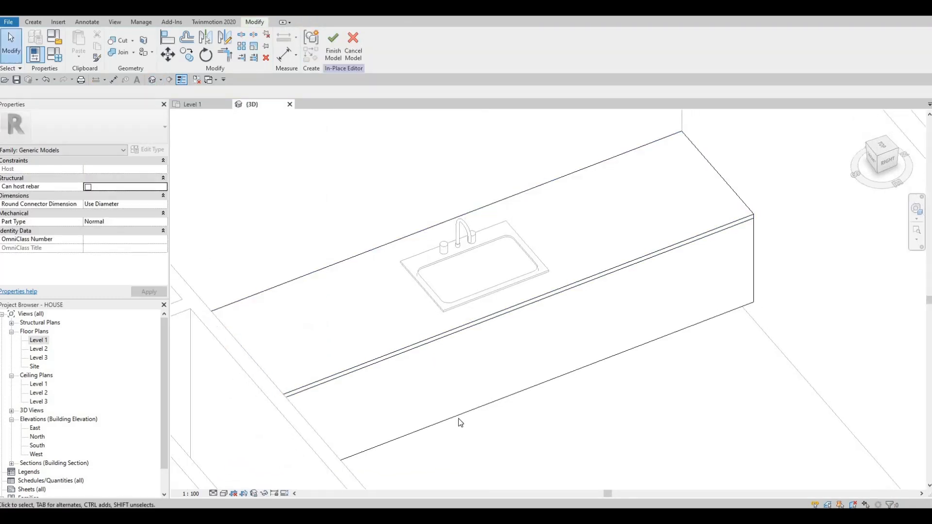
pyautogui.keyDown('shift'); pyautogui.moveTo(443, 385); pyautogui.dragTo(482, 408, button='middle'); pyautogui.keyUp('shift')
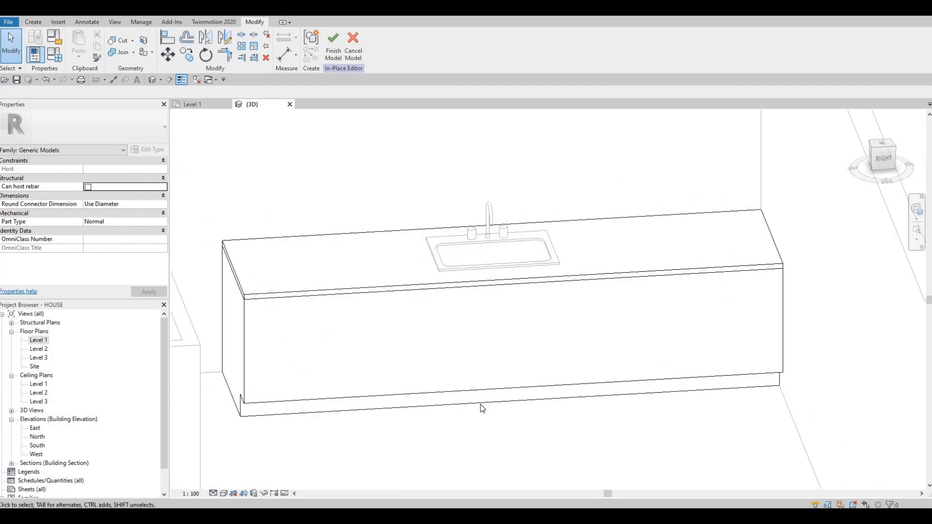
pyautogui.press('Tab')
pyautogui.press('Tab')
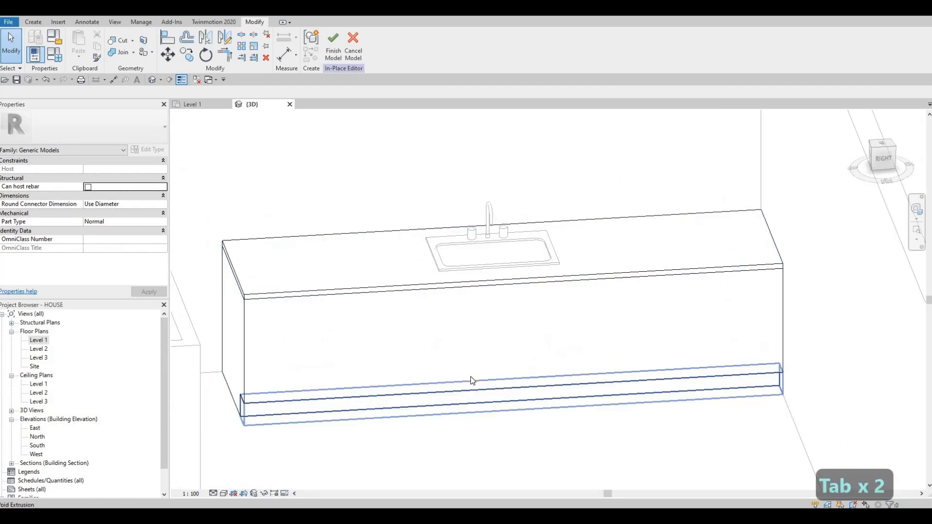
pyautogui.press('Tab')
pyautogui.press('Tab')
pyautogui.press('Tab')
pyautogui.press('Tab')
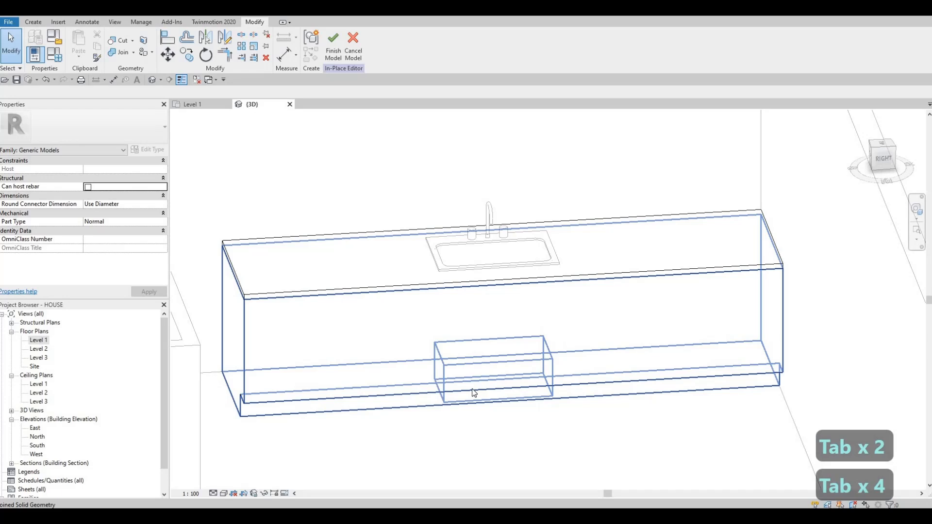
pyautogui.click(474, 394)
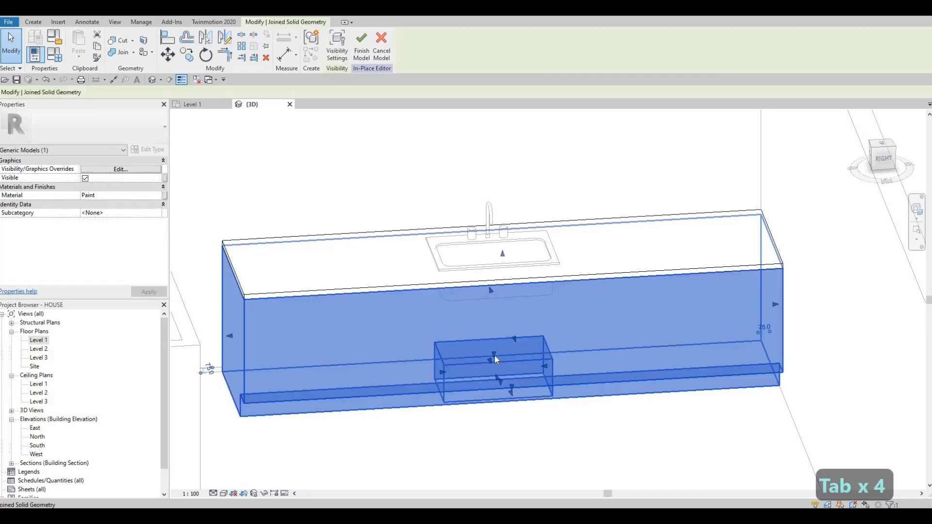
# Try to raise the top face of the painted counter block, and undo the change
pyautogui.keyDown('shift'); pyautogui.moveTo(522, 380); pyautogui.dragTo(500, 251, button='middle'); pyautogui.keyUp('shift')
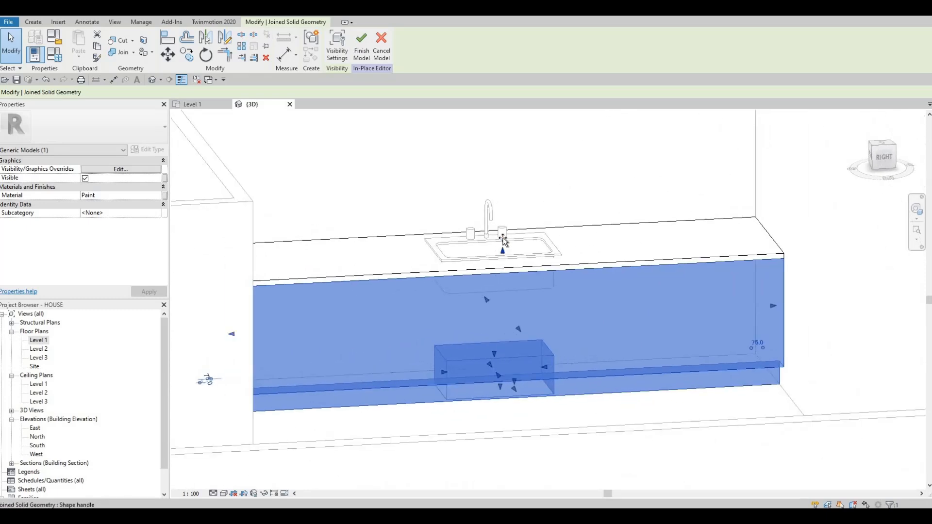
pyautogui.moveTo(503, 239); pyautogui.dragTo(495, 255)
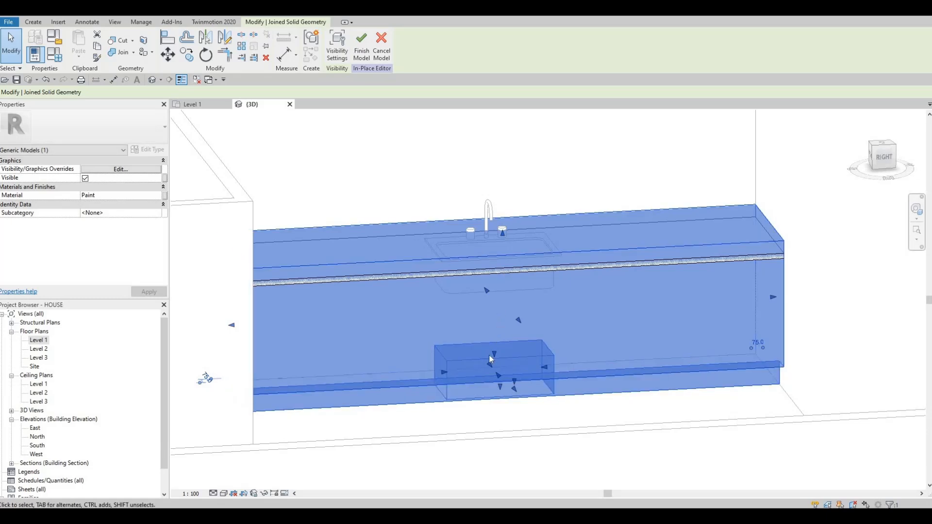
pyautogui.hotkey('ctrl', 'z')
pyautogui.press('Tab')
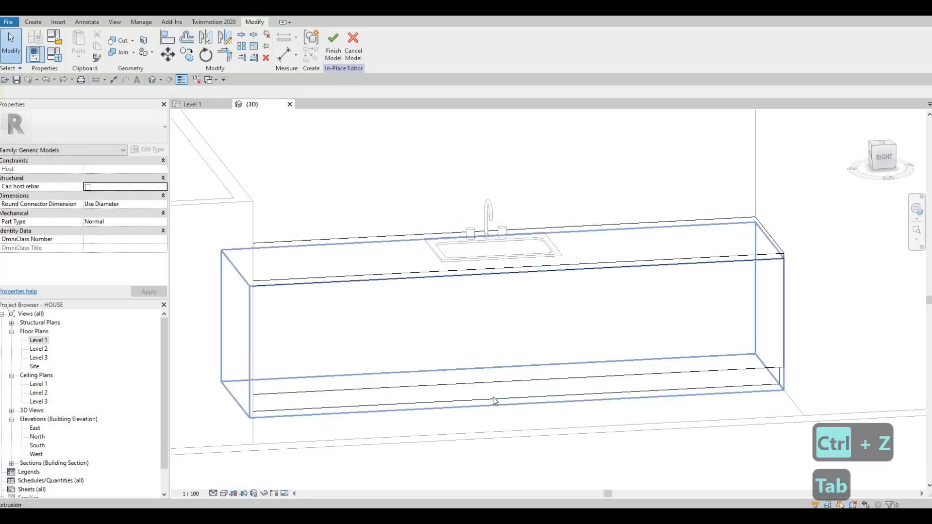
pyautogui.press('Tab')
pyautogui.click(544, 366)
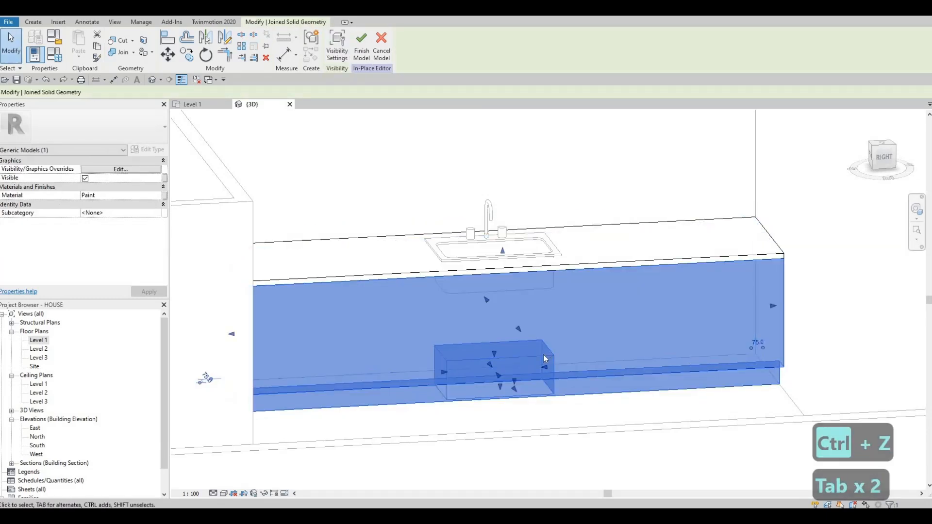
pyautogui.press('Tab')
pyautogui.keyDown('shift'); pyautogui.moveTo(534, 361); pyautogui.dragTo(464, 399, button='middle'); pyautogui.keyUp('shift')
pyautogui.scroll(5, 516, 390)
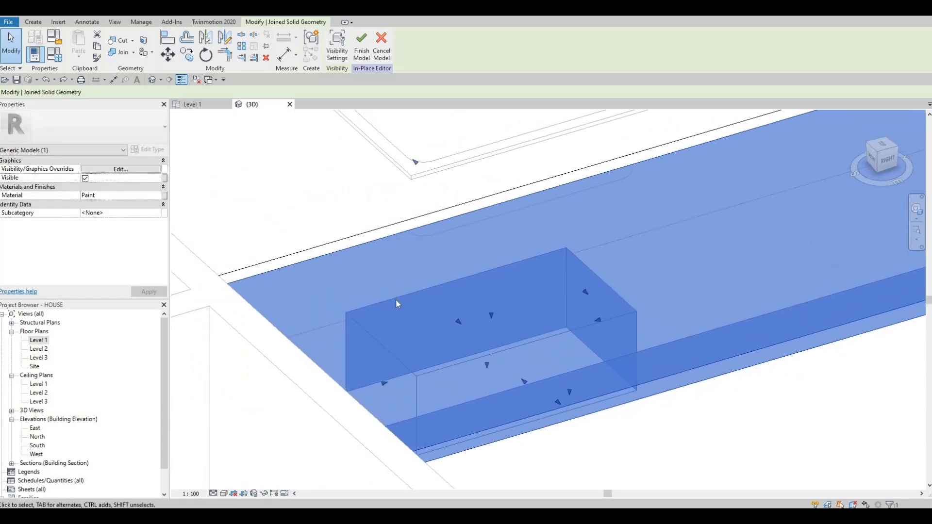
pyautogui.scroll(-3, 397, 301)
pyautogui.press('Escape')
pyautogui.press('Escape')
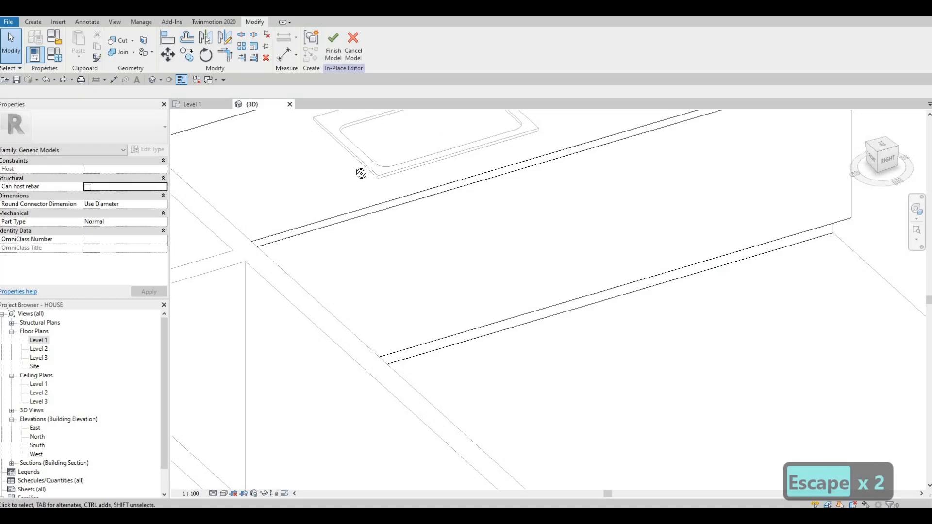
# From below the counter, select the sink void extrusion and extend it up through the sink to an extrusion end of about 938 mm
pyautogui.keyDown('shift'); pyautogui.moveTo(361, 174); pyautogui.dragTo(353, 317, button='middle'); pyautogui.keyUp('shift')
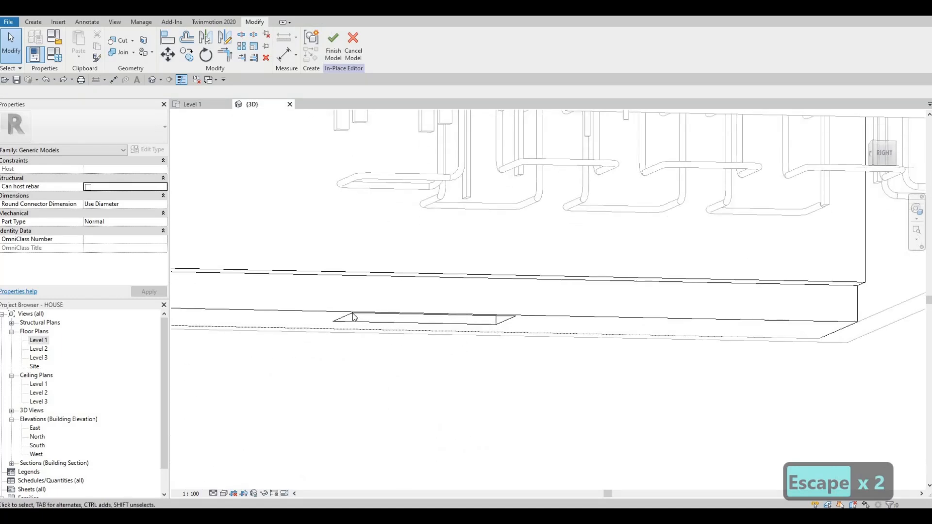
pyautogui.click(352, 317)
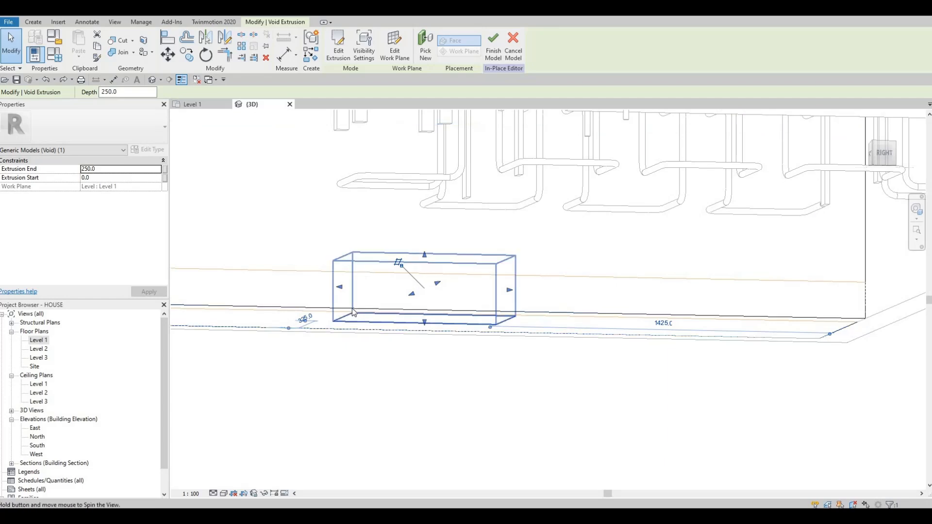
pyautogui.keyDown('shift'); pyautogui.moveTo(353, 313); pyautogui.dragTo(422, 180, button='middle'); pyautogui.keyUp('shift')
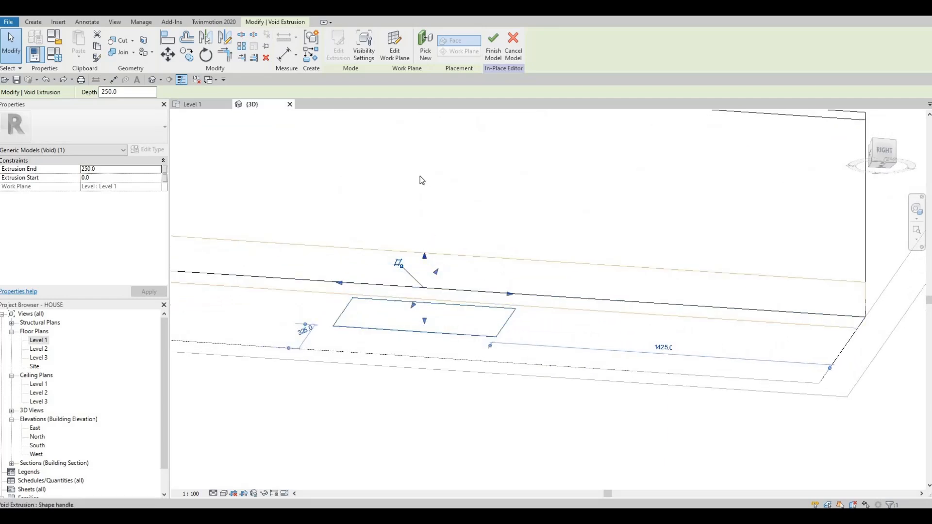
pyautogui.moveTo(421, 180); pyautogui.dragTo(402, 172)
pyautogui.keyDown('shift'); pyautogui.moveTo(402, 176); pyautogui.dragTo(407, 271, button='middle'); pyautogui.keyUp('shift')
pyautogui.keyDown('shift'); pyautogui.moveTo(410, 406); pyautogui.dragTo(425, 188, button='middle'); pyautogui.keyUp('shift')
pyautogui.moveTo(425, 180); pyautogui.dragTo(427, 124)
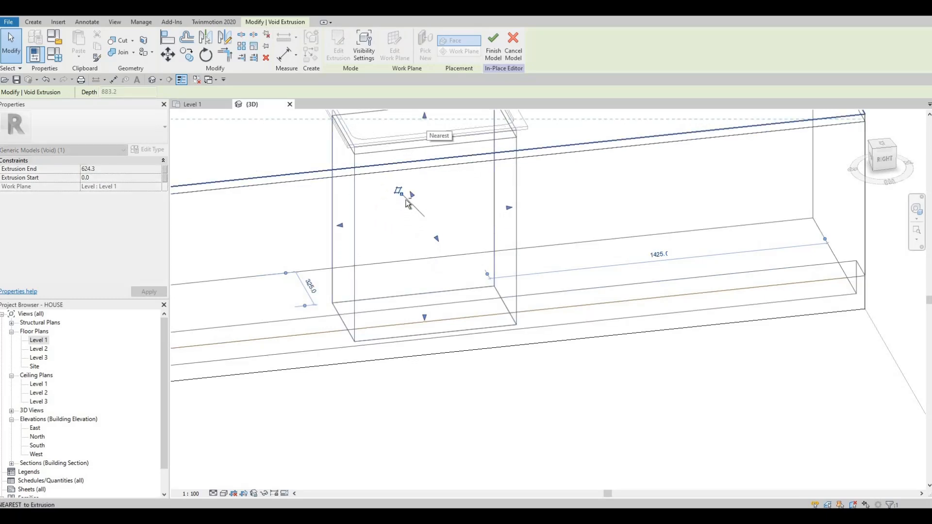
pyautogui.moveTo(407, 203); pyautogui.dragTo(398, 190)
pyautogui.keyDown('shift'); pyautogui.moveTo(397, 189); pyautogui.dragTo(404, 227, button='middle'); pyautogui.keyUp('shift')
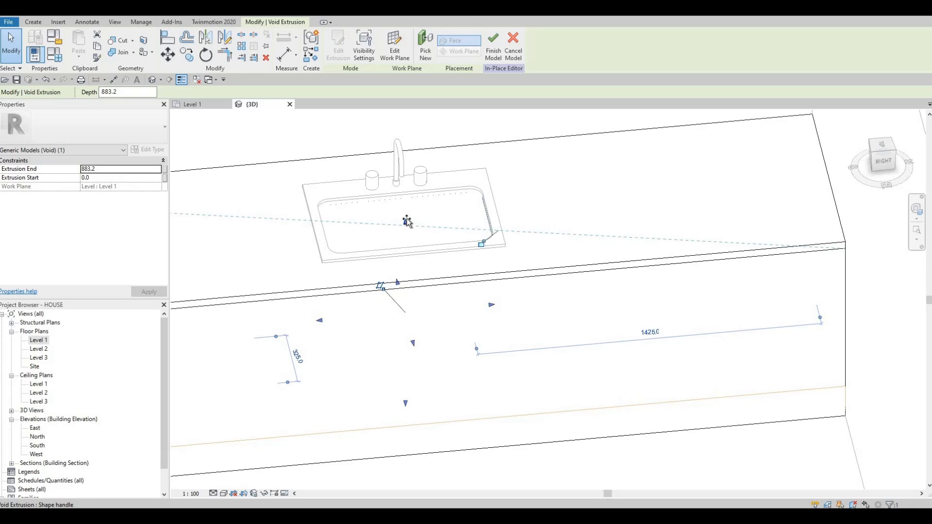
pyautogui.moveTo(407, 221); pyautogui.dragTo(407, 215)
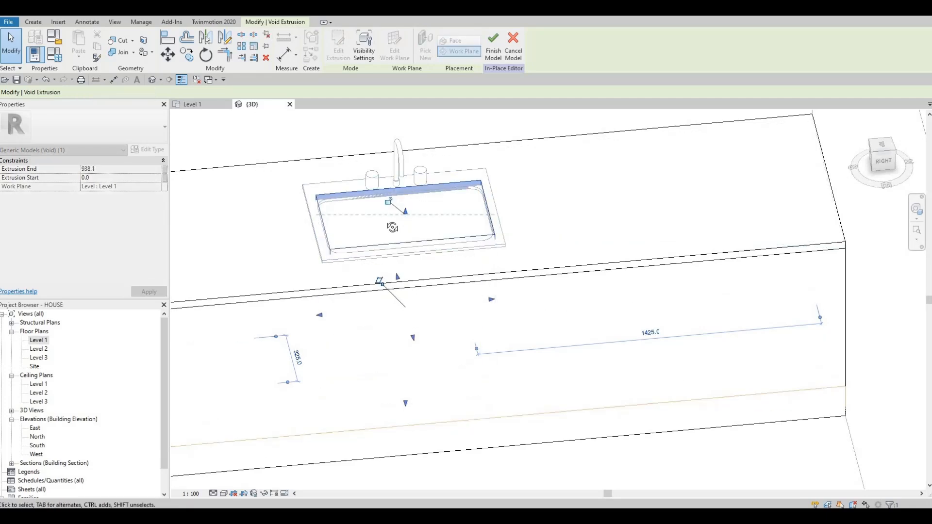
# Raise the underside of the sink void to an extrusion start of about 494 mm
pyautogui.keyDown('shift'); pyautogui.moveTo(421, 342); pyautogui.dragTo(415, 313, button='middle'); pyautogui.keyUp('shift')
pyautogui.moveTo(409, 415); pyautogui.dragTo(401, 366, button='middle')
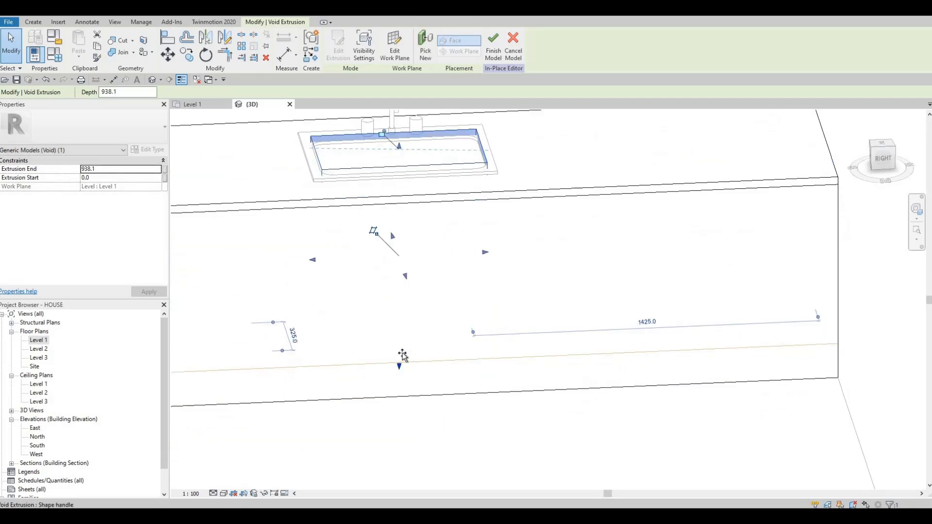
pyautogui.moveTo(404, 271); pyautogui.dragTo(407, 250)
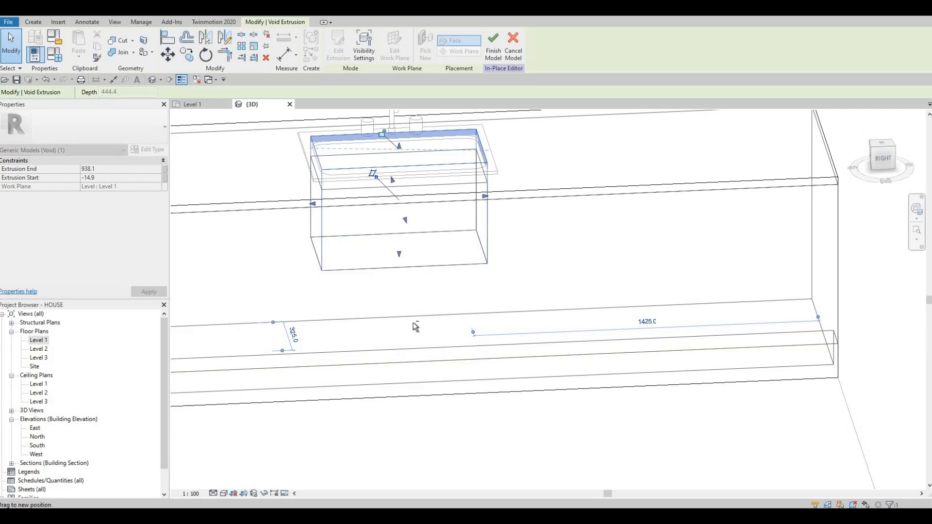
pyautogui.keyDown('shift'); pyautogui.moveTo(422, 321); pyautogui.dragTo(427, 340, button='middle'); pyautogui.keyUp('shift')
pyautogui.moveTo(427, 340); pyautogui.dragTo(445, 412, button='middle')
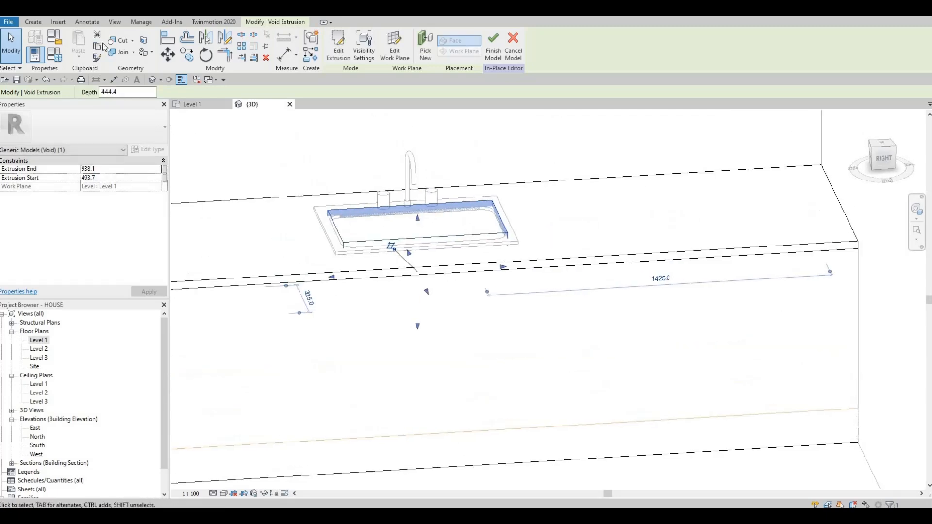
# Try to cut the countertop with the raised sink void and finish the in-place model
pyautogui.click(117, 43)
pyautogui.keyDown('shift'); pyautogui.moveTo(310, 404); pyautogui.dragTo(321, 483, button='middle'); pyautogui.keyUp('shift')
pyautogui.keyDown('shift'); pyautogui.moveTo(327, 420); pyautogui.dragTo(348, 340, button='middle'); pyautogui.keyUp('shift')
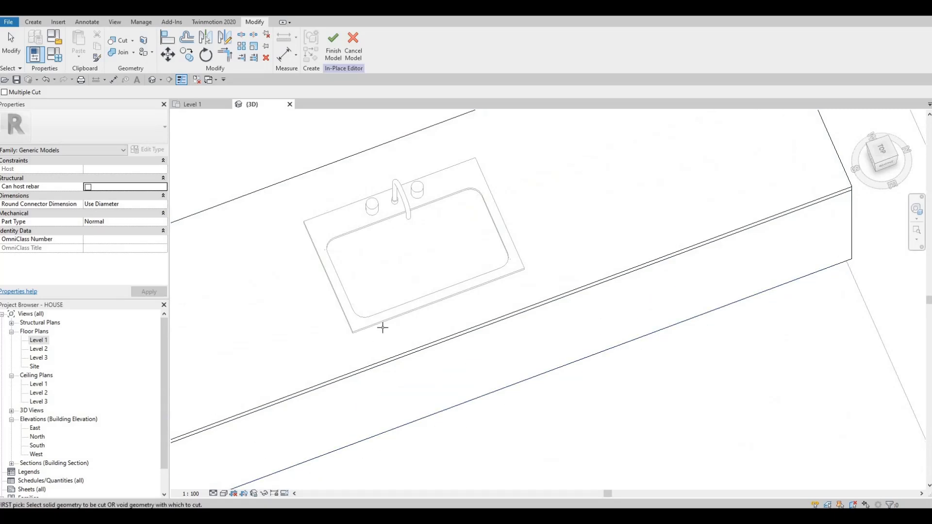
pyautogui.click(334, 44)
# Check the sink opening in 3D and reopen the counter model for in-place editing
pyautogui.keyDown('shift'); pyautogui.moveTo(253, 422); pyautogui.dragTo(381, 327, button='middle'); pyautogui.keyUp('shift')
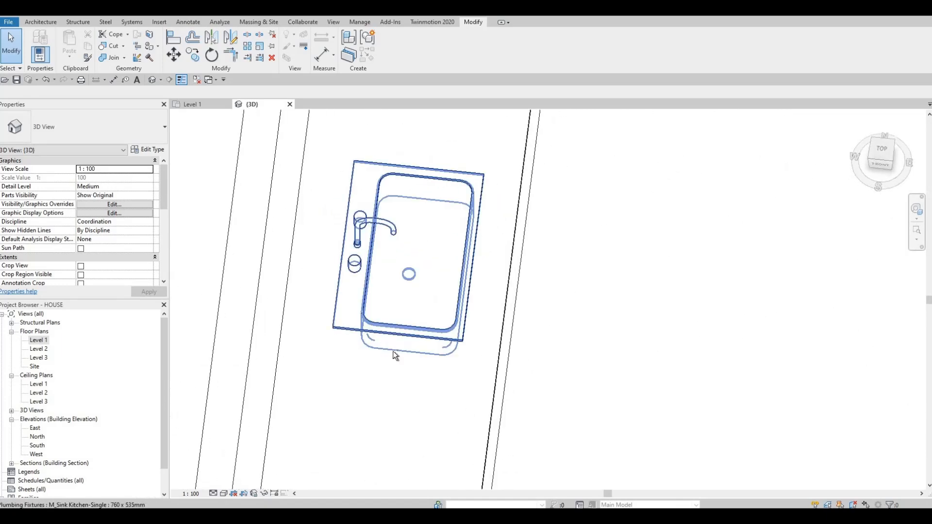
pyautogui.click(348, 292)
pyautogui.keyDown('shift'); pyautogui.moveTo(347, 292); pyautogui.dragTo(462, 274, button='middle'); pyautogui.keyUp('shift')
pyautogui.click(445, 280)
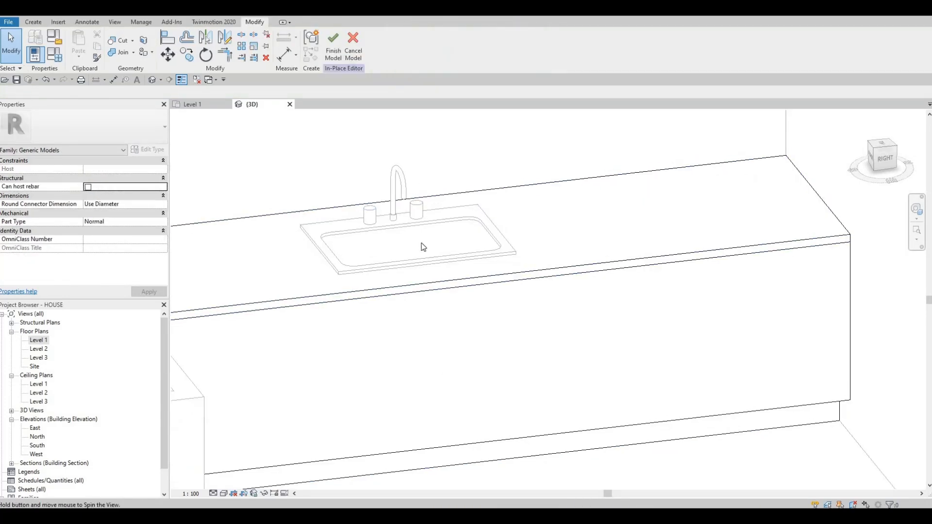
pyautogui.keyDown('shift'); pyautogui.moveTo(422, 246); pyautogui.dragTo(387, 277, button='middle'); pyautogui.keyUp('shift')
# Select the joined painted counter block, try to raise its top face, and undo the change
pyautogui.press('Tab')
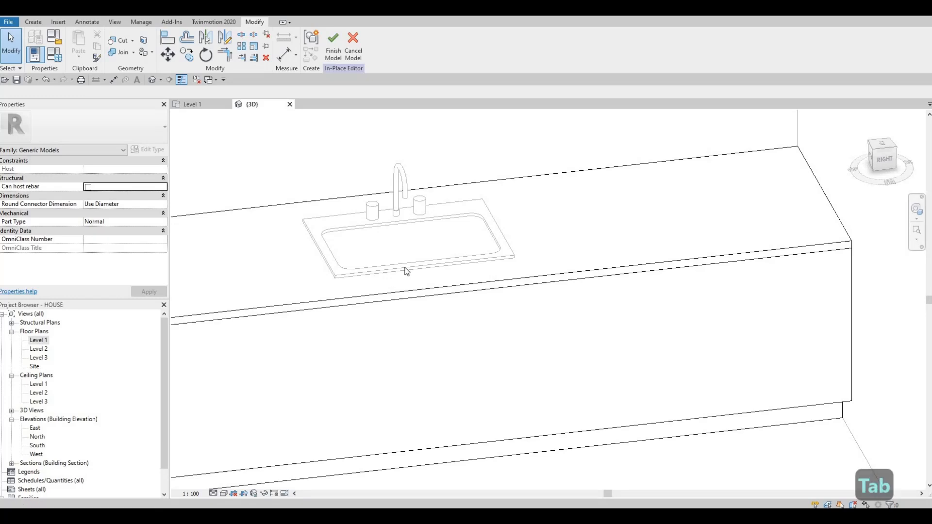
pyautogui.press('Tab')
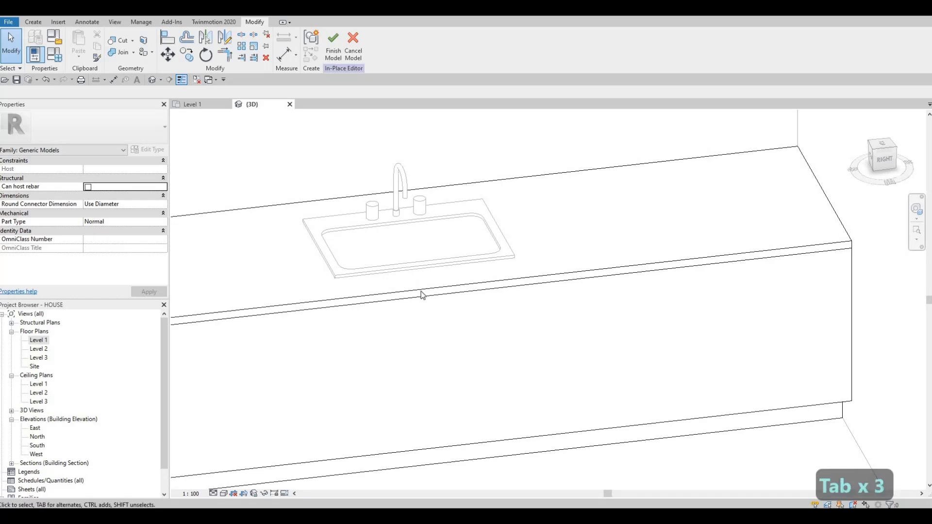
pyautogui.press('Tab')
pyautogui.press('Tab')
pyautogui.press('Tab')
pyautogui.click(421, 300)
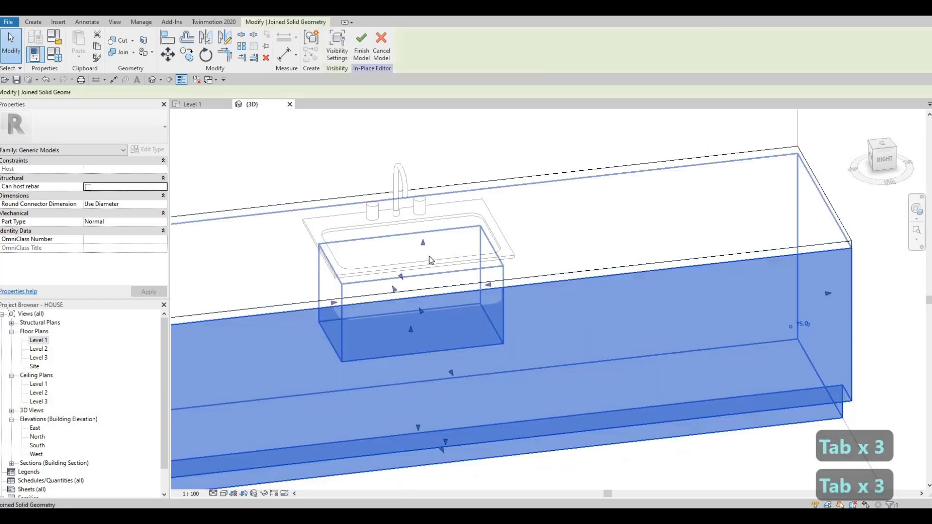
pyautogui.click(424, 222)
pyautogui.hotkey('ctrl', 'z')
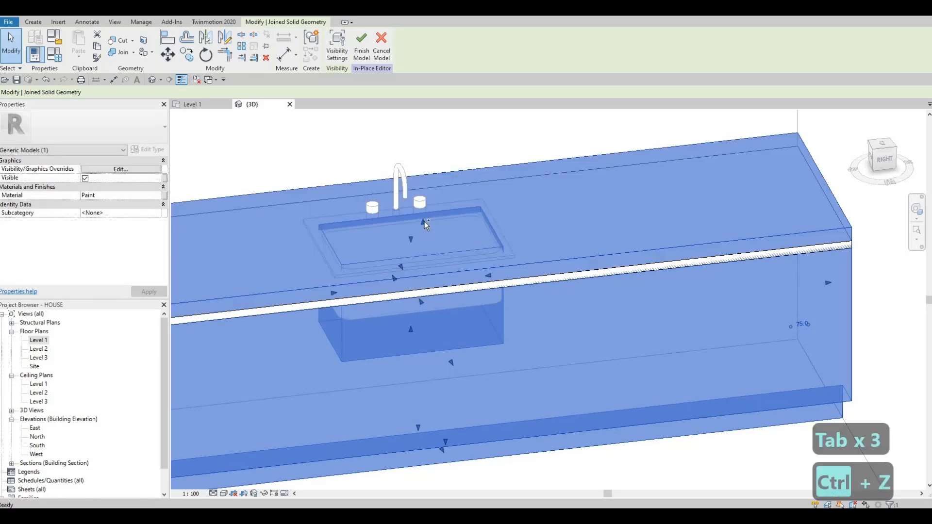
# Undo the counter edits back to the point before the sink void's underside was raised
pyautogui.hotkey('ctrl', 'z')
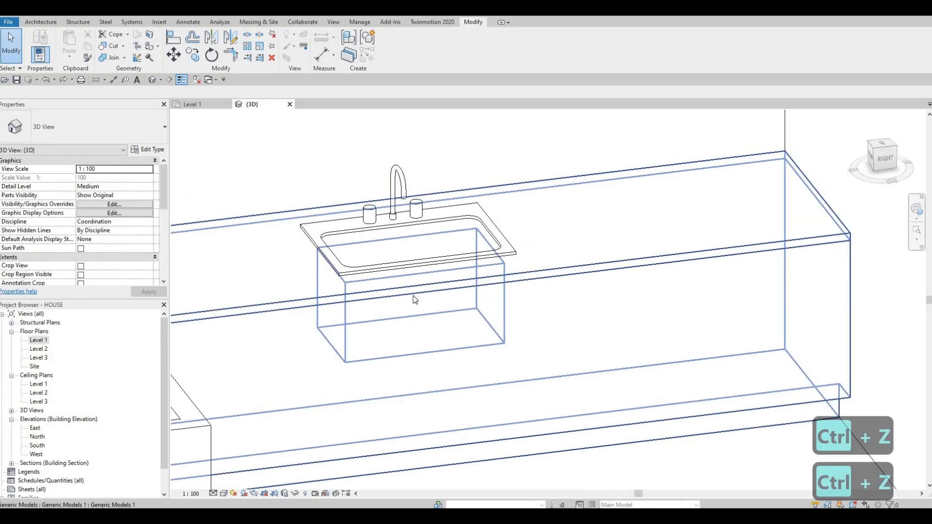
pyautogui.click(413, 296)
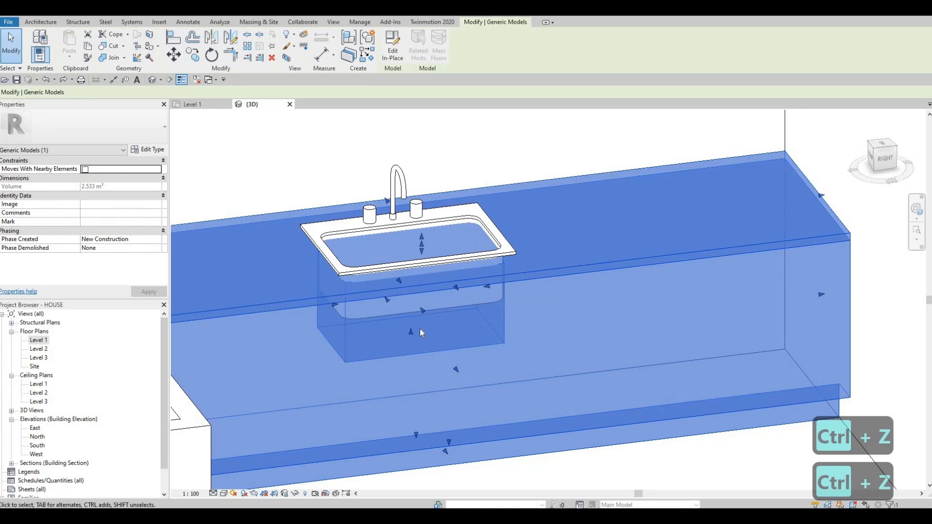
pyautogui.hotkey('ctrl', 'z')
# Select the sink void from below the counter and extend its top to an extrusion end of about 976 mm
pyautogui.keyDown('shift'); pyautogui.moveTo(433, 348); pyautogui.dragTo(435, 190, button='middle'); pyautogui.keyUp('shift')
pyautogui.keyDown('shift'); pyautogui.moveTo(389, 366); pyautogui.dragTo(381, 276, button='middle'); pyautogui.keyUp('shift')
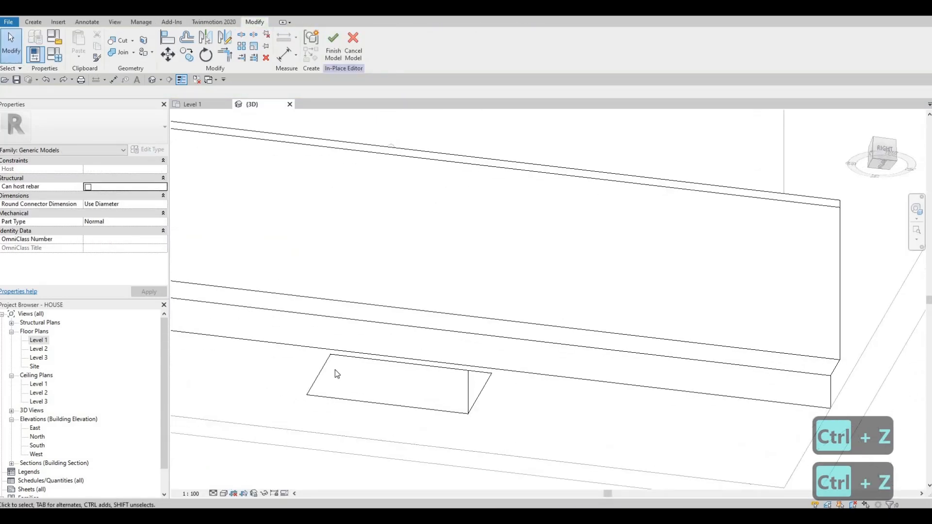
pyautogui.click(364, 383)
pyautogui.keyDown('shift'); pyautogui.moveTo(364, 389); pyautogui.dragTo(369, 452, button='middle'); pyautogui.keyUp('shift')
pyautogui.keyDown('shift'); pyautogui.moveTo(409, 157); pyautogui.dragTo(406, 191, button='middle'); pyautogui.keyUp('shift')
pyautogui.moveTo(399, 186); pyautogui.dragTo(398, 176)
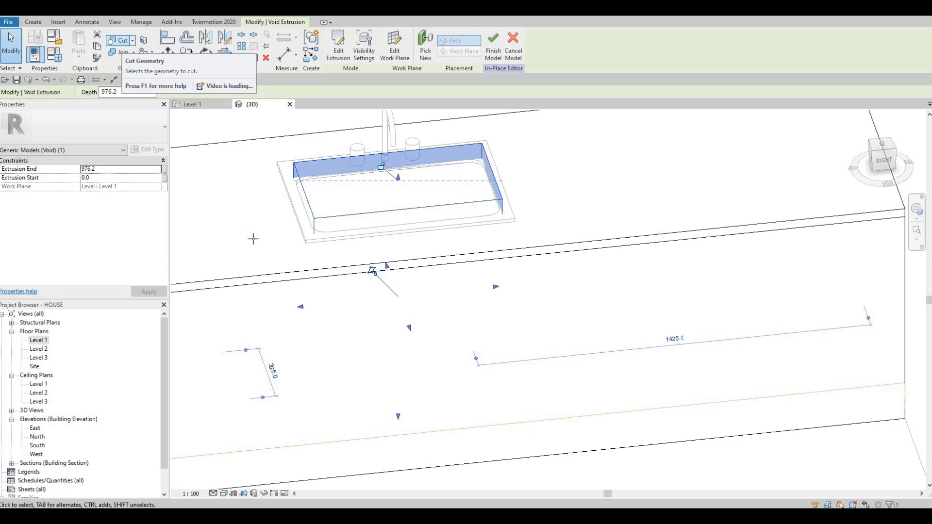
# Cut the granite countertop with the sink void and finish the in-place model
pyautogui.click(190, 192)
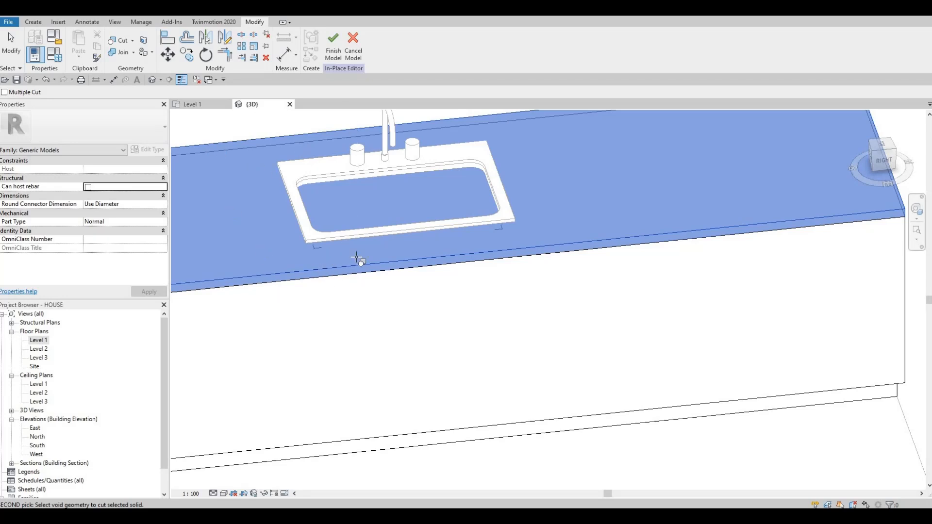
pyautogui.keyDown('shift'); pyautogui.moveTo(357, 258); pyautogui.dragTo(357, 308, button='middle'); pyautogui.keyUp('shift')
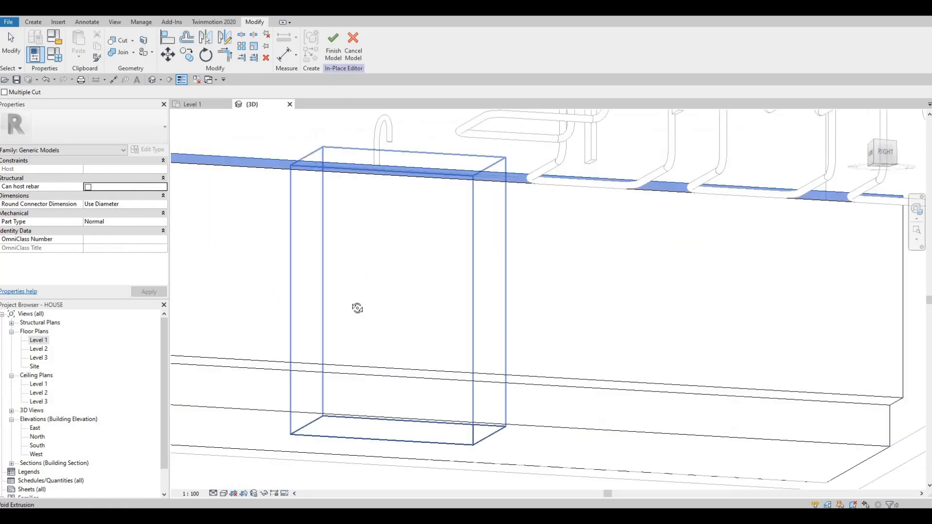
pyautogui.click(351, 426)
pyautogui.keyDown('shift'); pyautogui.moveTo(352, 427); pyautogui.dragTo(337, 292, button='middle'); pyautogui.keyUp('shift')
pyautogui.keyDown('shift'); pyautogui.moveTo(364, 358); pyautogui.dragTo(291, 118, button='middle'); pyautogui.keyUp('shift')
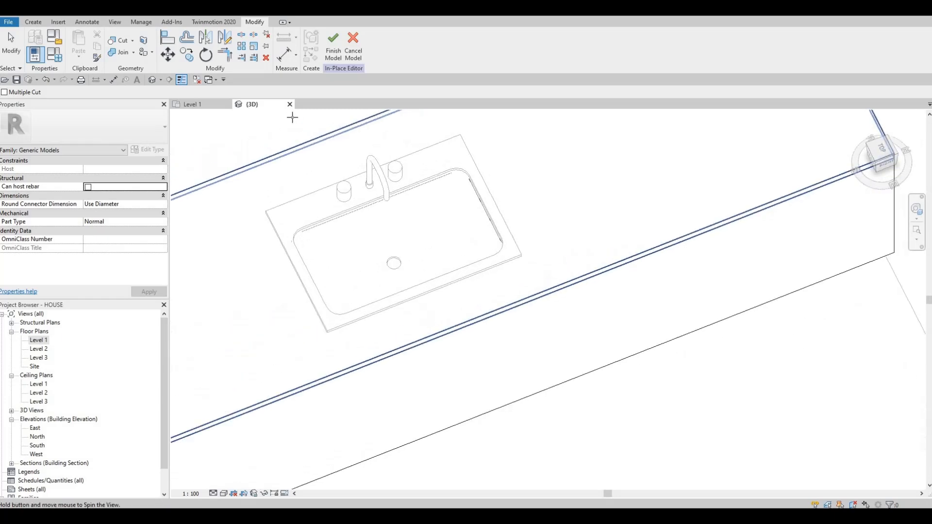
pyautogui.keyDown('shift'); pyautogui.moveTo(453, 249); pyautogui.dragTo(392, 266, button='middle'); pyautogui.keyUp('shift')
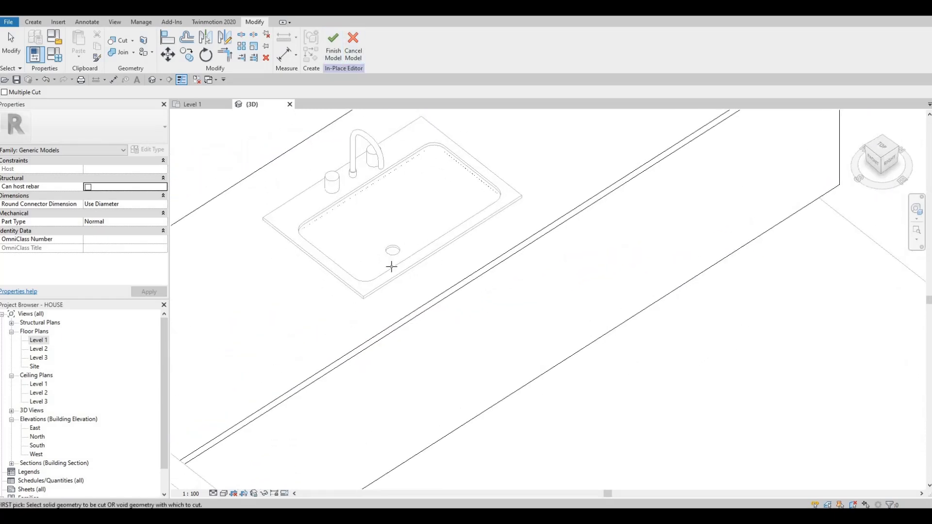
pyautogui.click(334, 49)
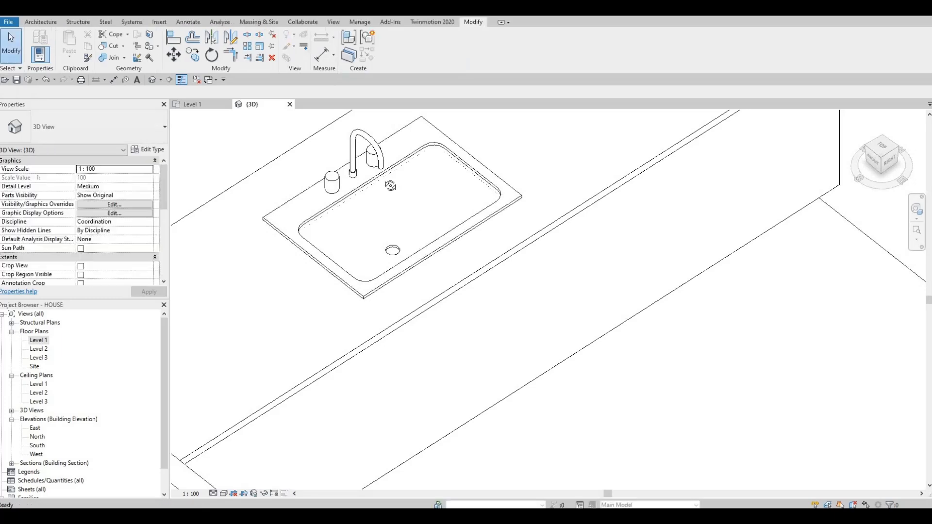
# Select the finished counter from below, try to raise its underside, and undo the change
pyautogui.keyDown('shift'); pyautogui.moveTo(422, 235); pyautogui.dragTo(322, 391, button='middle'); pyautogui.keyUp('shift')
pyautogui.click(383, 412)
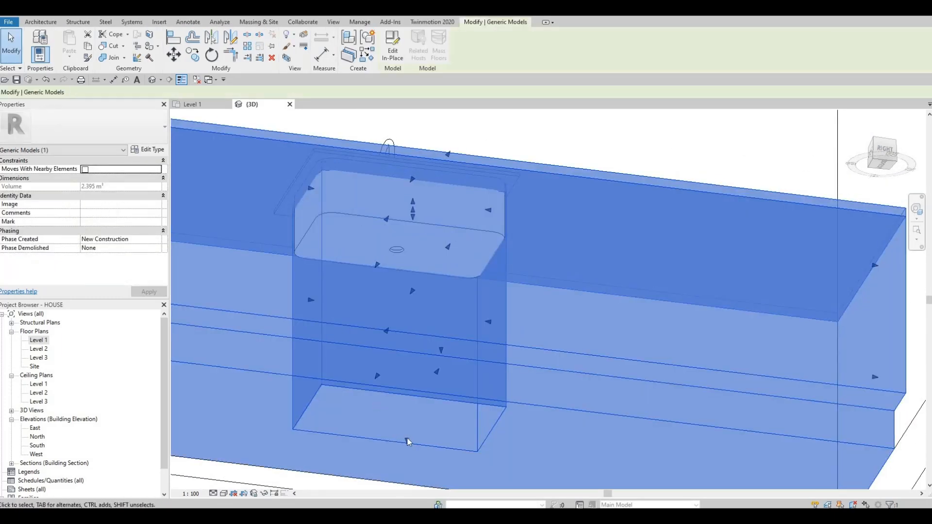
pyautogui.moveTo(407, 441); pyautogui.dragTo(417, 352)
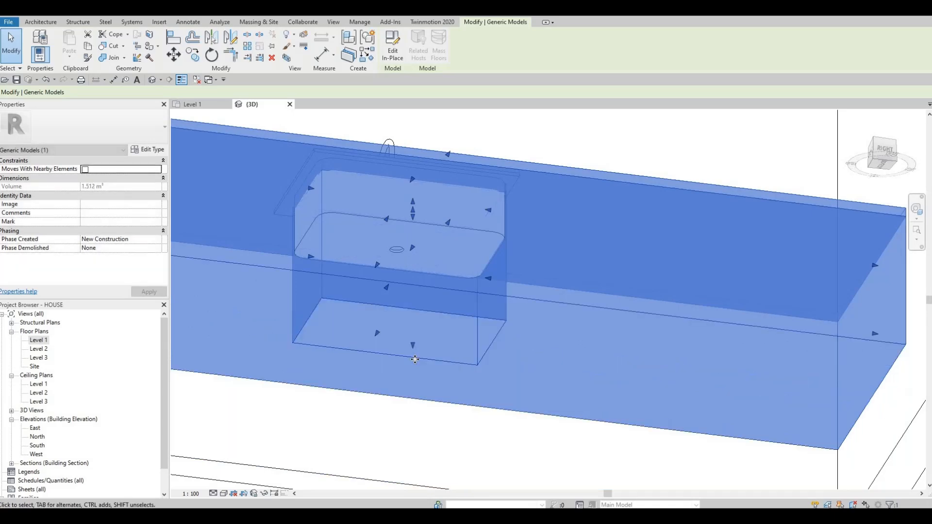
pyautogui.hotkey('ctrl', 'z')
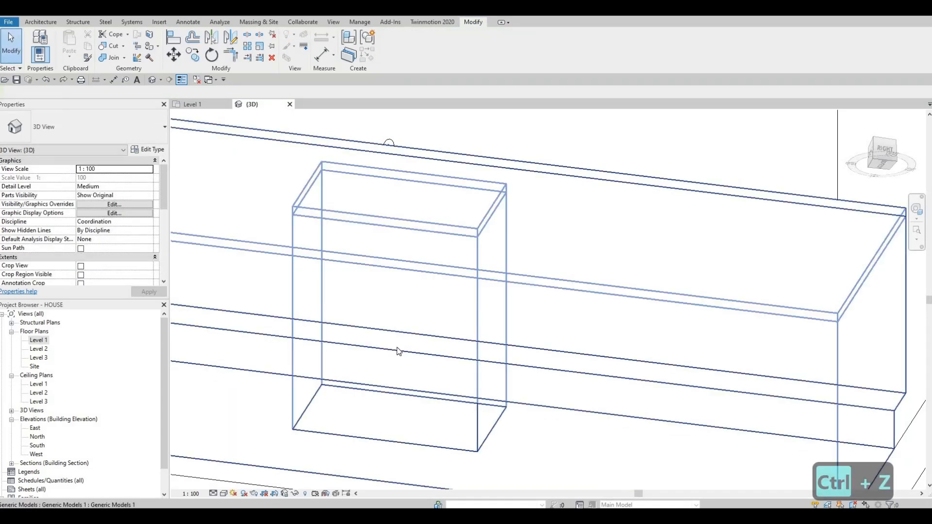
pyautogui.keyDown('shift'); pyautogui.moveTo(393, 454); pyautogui.dragTo(335, 254, button='middle'); pyautogui.keyUp('shift')
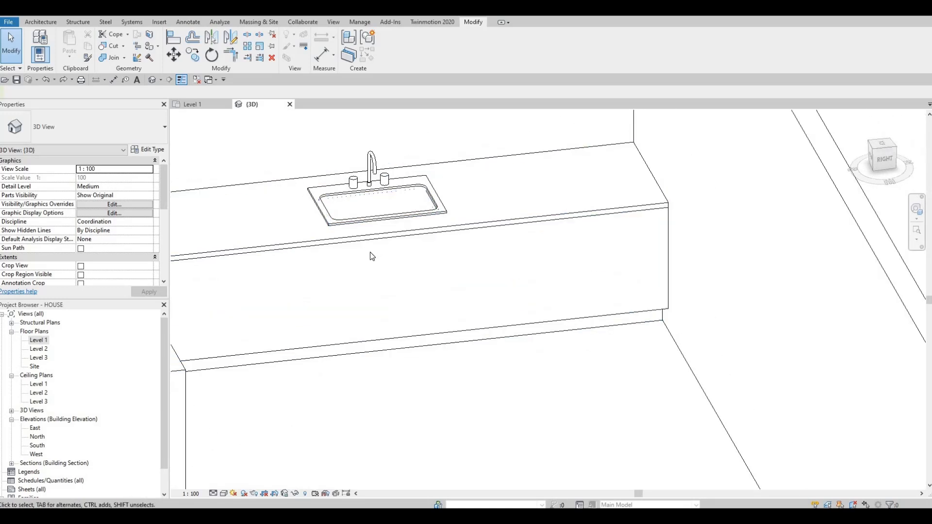
pyautogui.scroll(-2, 324, 293)
pyautogui.keyDown('shift'); pyautogui.moveTo(510, 289); pyautogui.dragTo(320, 290, button='middle'); pyautogui.keyUp('shift')
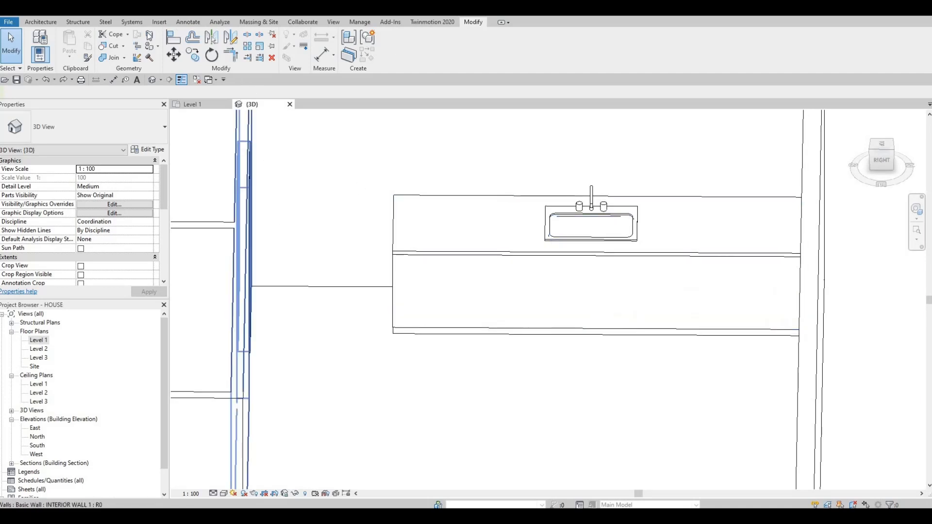
# Start loading a family and browse the metric library to Specialty Equipment > Domestic > Mid-Range
pyautogui.click(399, 54)
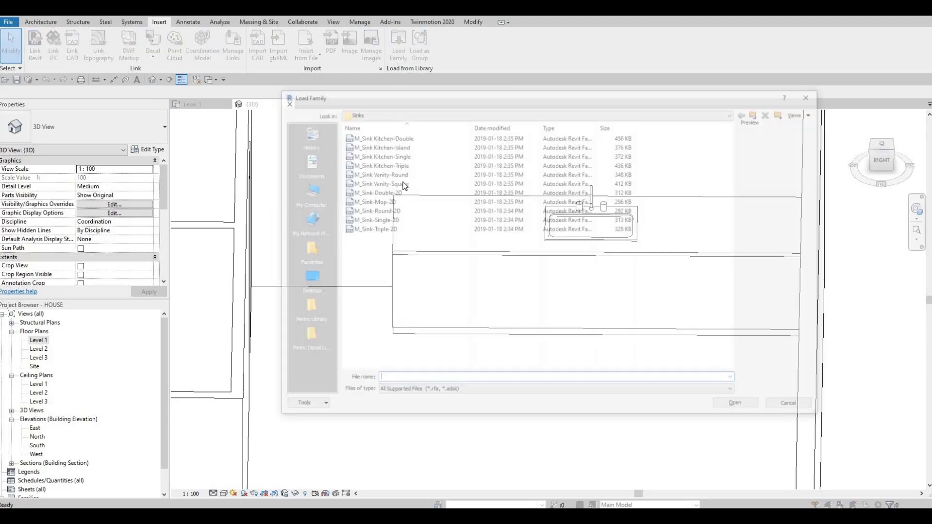
pyautogui.click(465, 113)
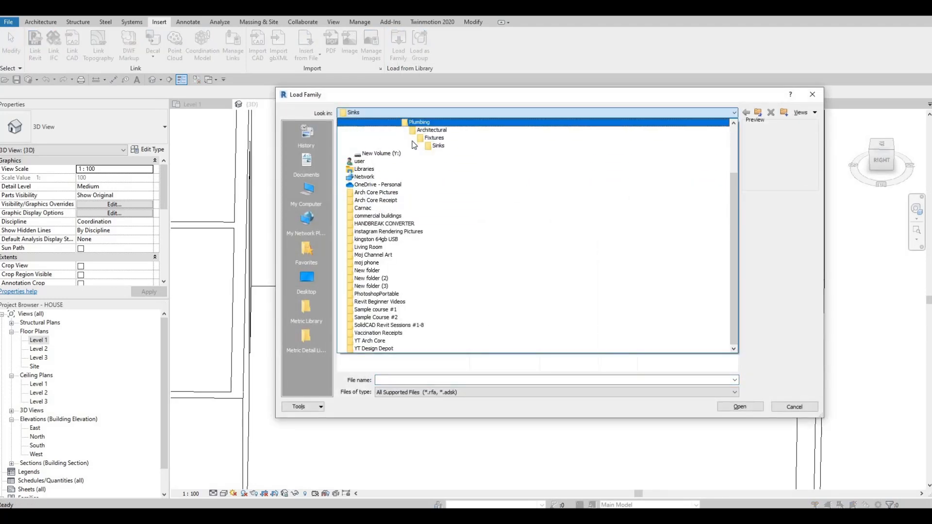
pyautogui.scroll(1, 389, 204)
pyautogui.press('Return')
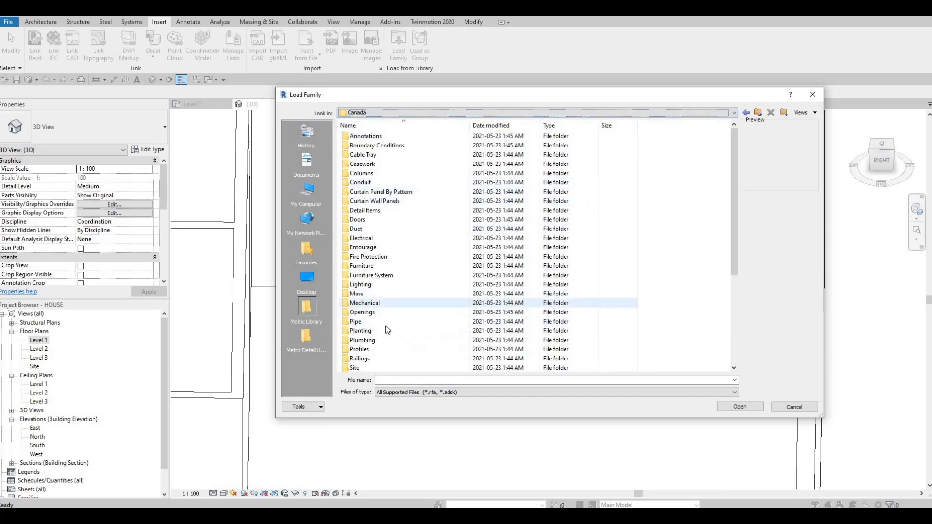
pyautogui.scroll(-3, 376, 304)
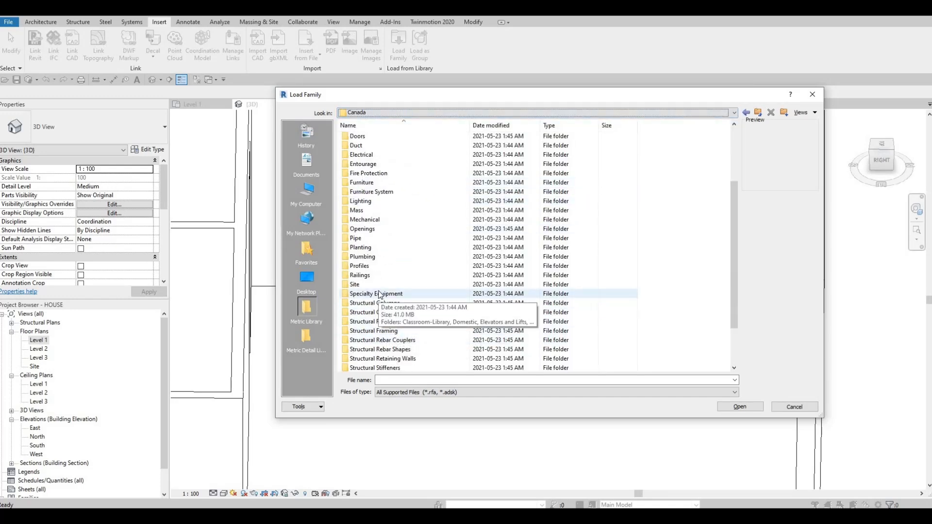
pyautogui.doubleClick(380, 296)
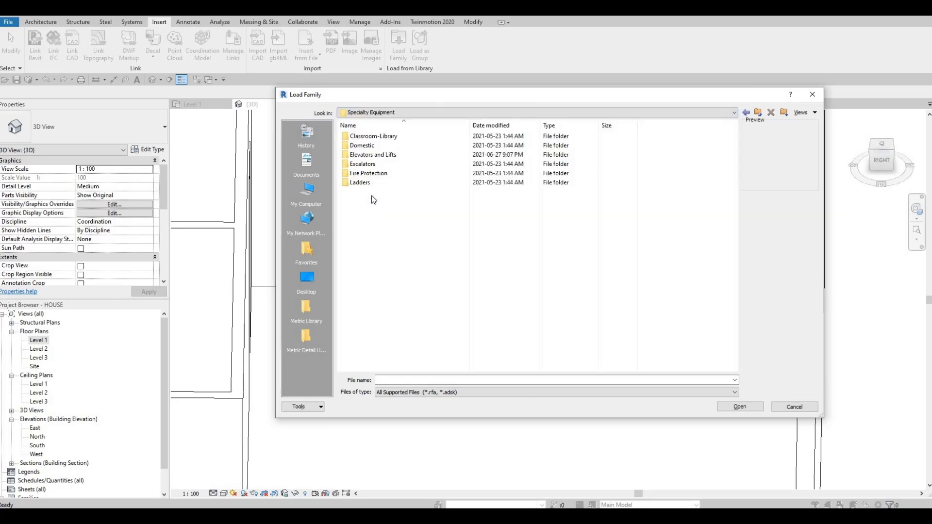
pyautogui.doubleClick(371, 145)
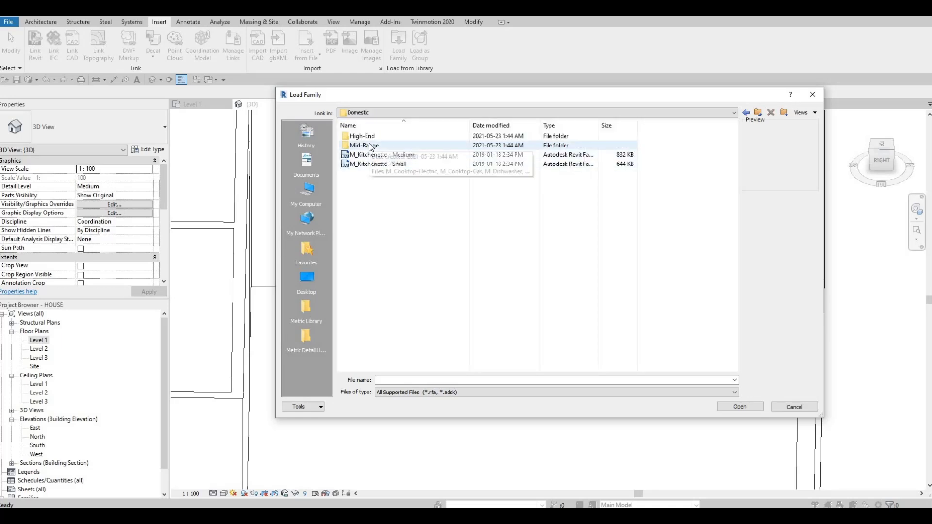
pyautogui.doubleClick(371, 145)
# Preview the washer and refrigerator families and load M_Refrigerator-French_Door-with_Ice_and_Water_Dispenser
pyautogui.click(380, 265)
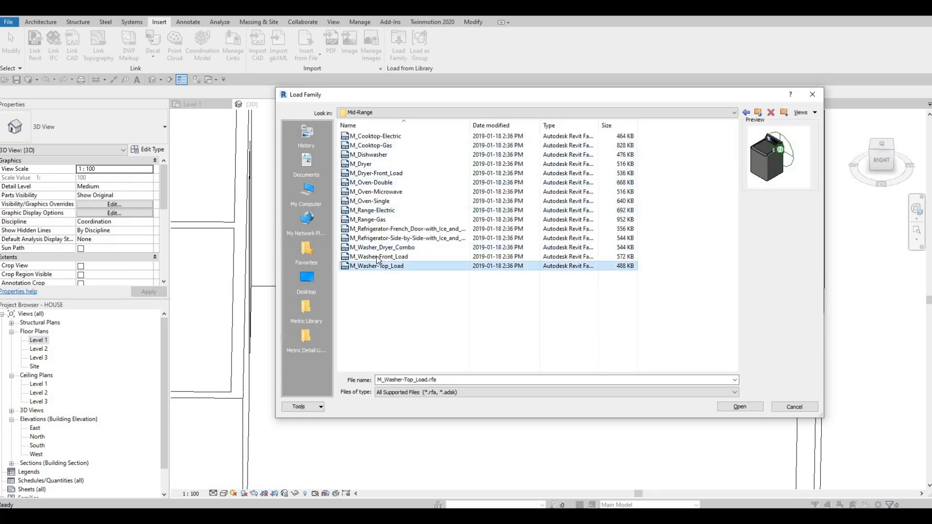
pyautogui.click(375, 255)
pyautogui.click(373, 238)
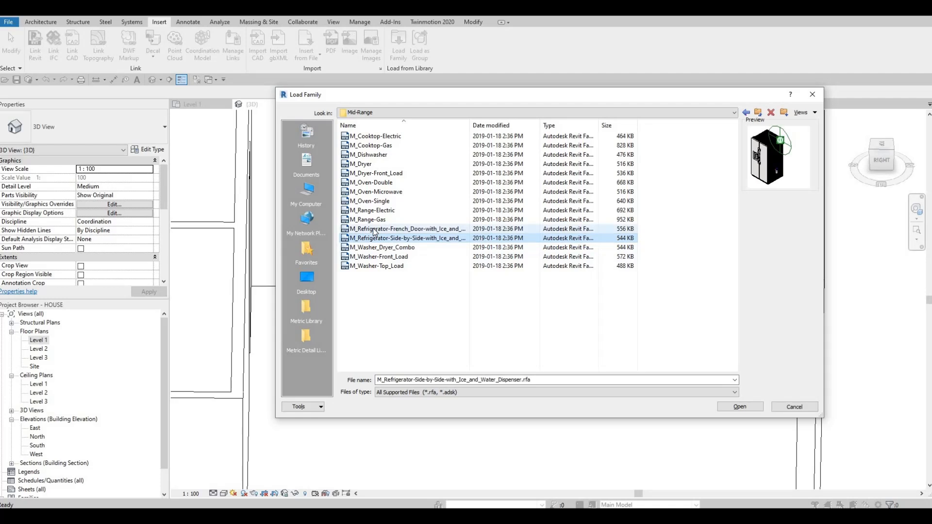
pyautogui.click(376, 230)
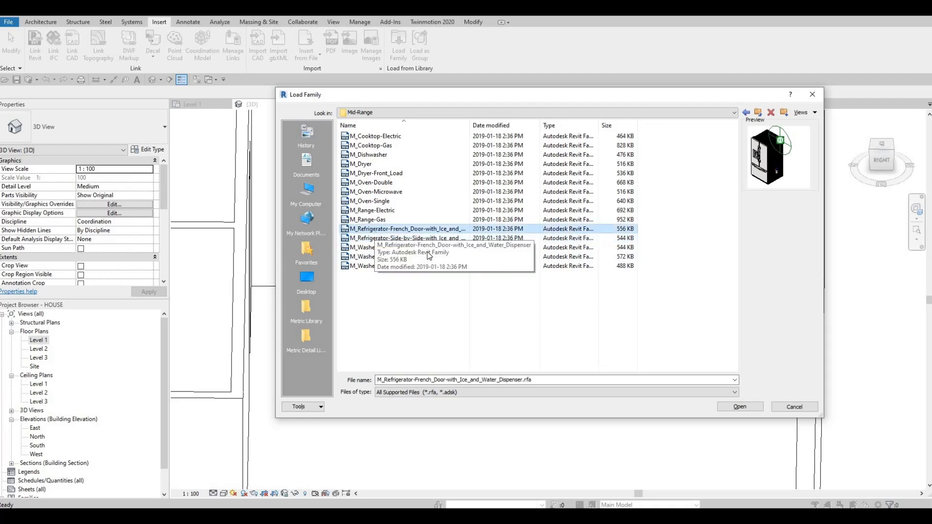
pyautogui.click(730, 407)
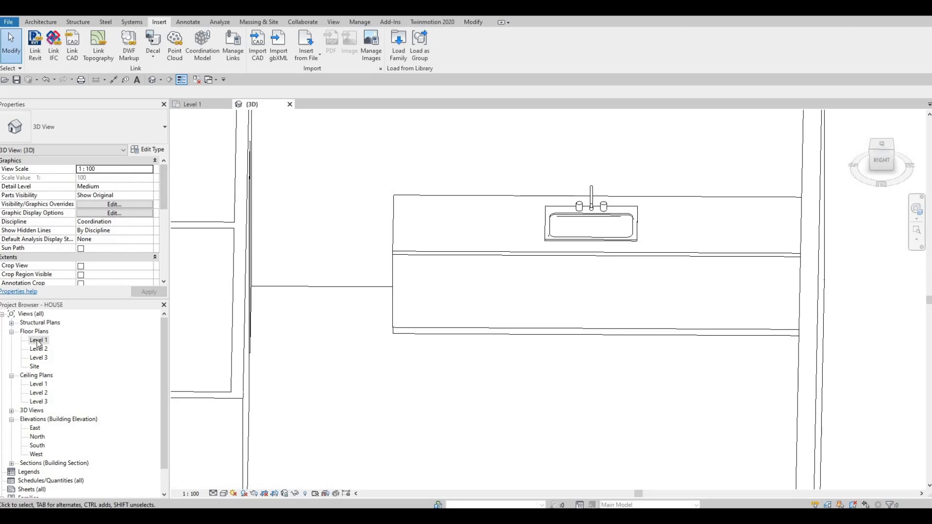
# Place the 900mm French-door refrigerator in the Level 1 plan between the counter's end and the interior wall, rotated with its back to the exterior wall
pyautogui.scroll(-2, 383, 328)
pyautogui.moveTo(421, 398); pyautogui.dragTo(402, 260, button='middle')
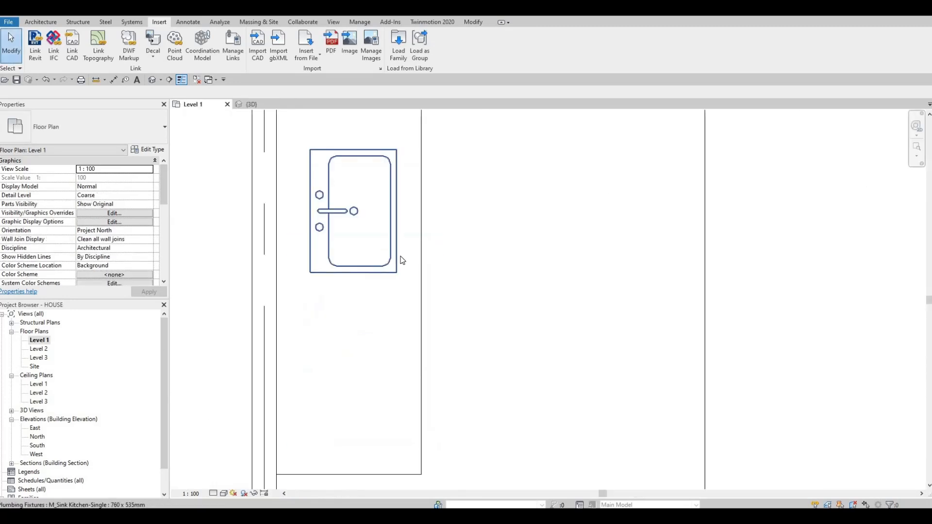
pyautogui.scroll(-3, 401, 261)
pyautogui.moveTo(436, 346); pyautogui.dragTo(400, 260, button='middle')
pyautogui.scroll(-1, 401, 260)
pyautogui.press('c')
pyautogui.press('m')
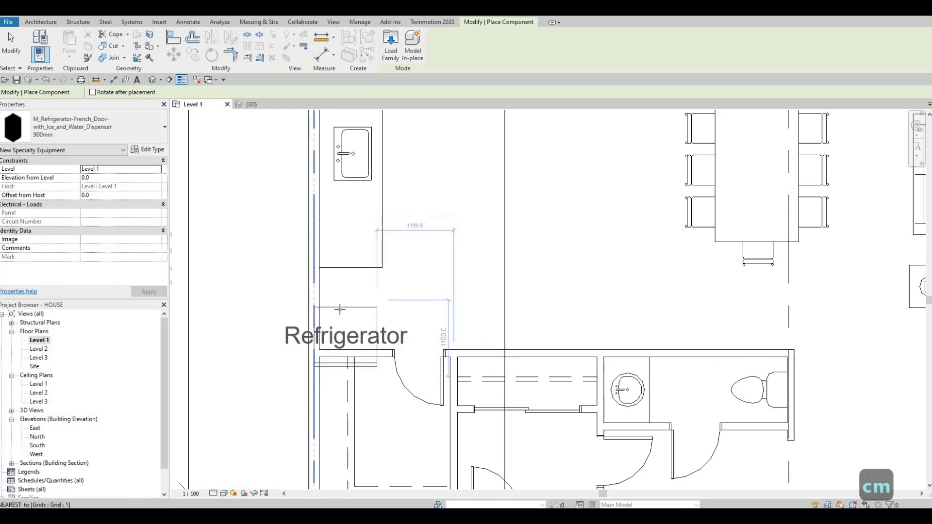
pyautogui.press('space')
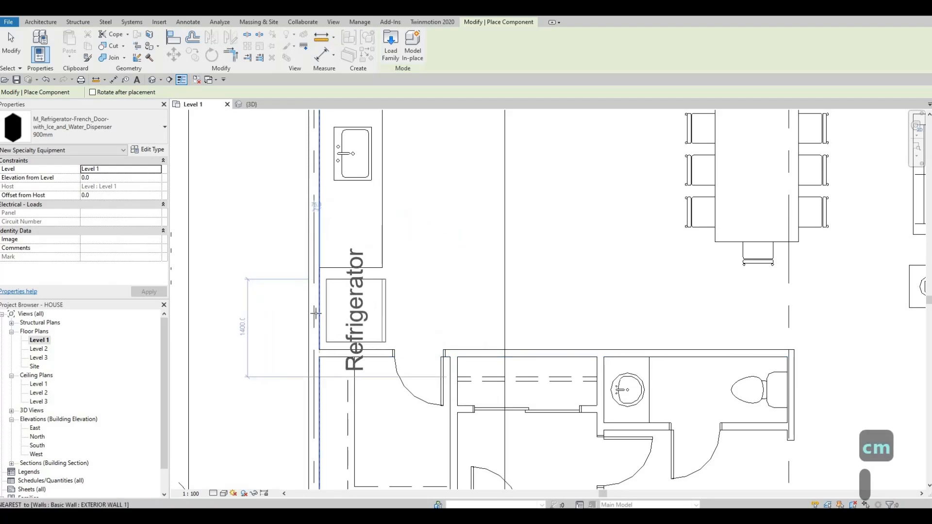
pyautogui.click(327, 314)
pyautogui.scroll(3, 327, 315)
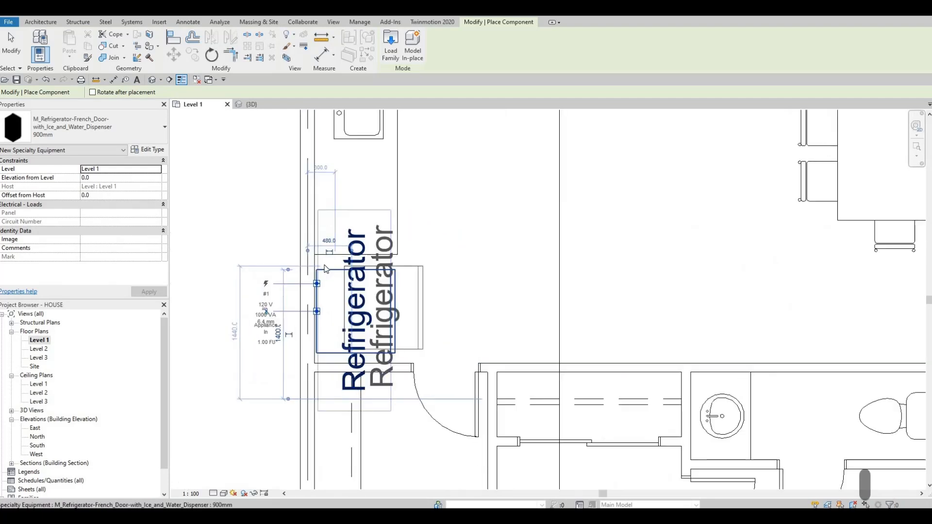
pyautogui.press('Escape')
pyautogui.press('Escape')
pyautogui.press('Escape')
# Move the refrigerator about 25 mm so its back sits flush against the exterior wall's inner face
pyautogui.click(320, 329)
pyautogui.scroll(3, 320, 329)
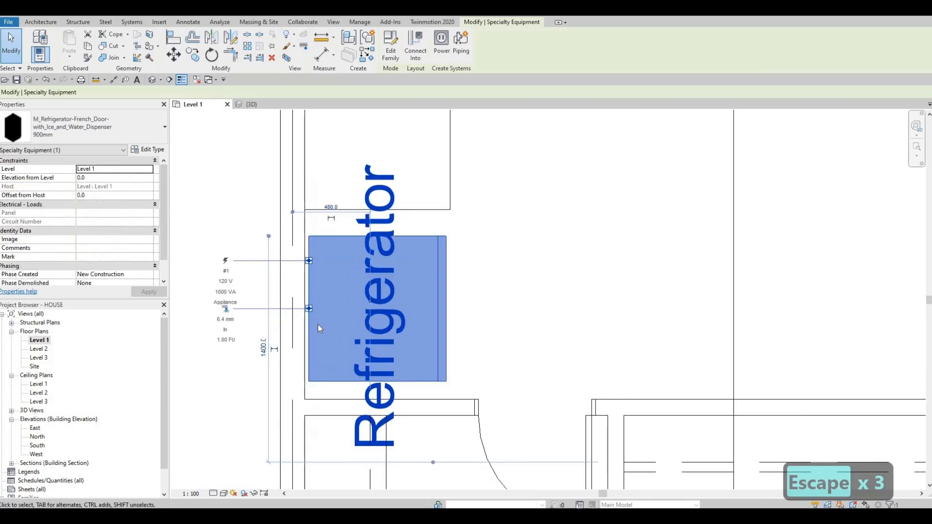
pyautogui.press('m')
pyautogui.press('v')
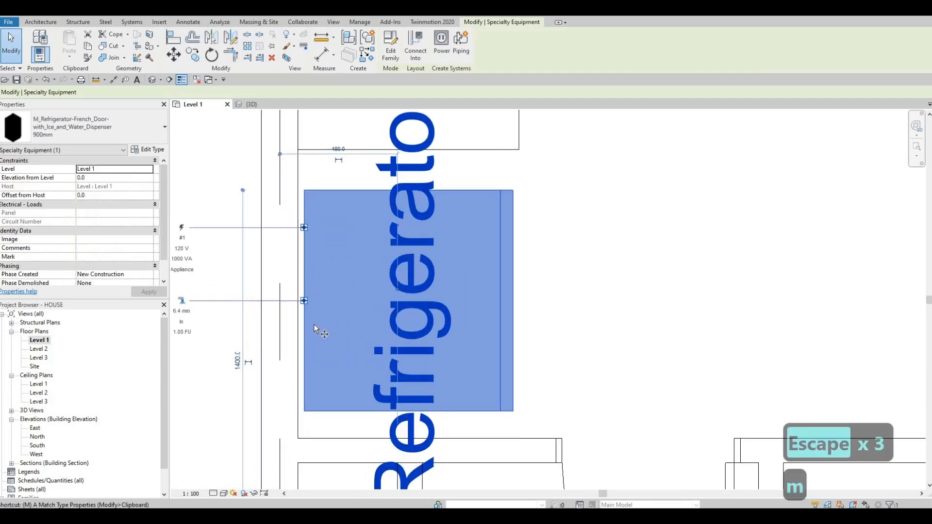
pyautogui.click(304, 302)
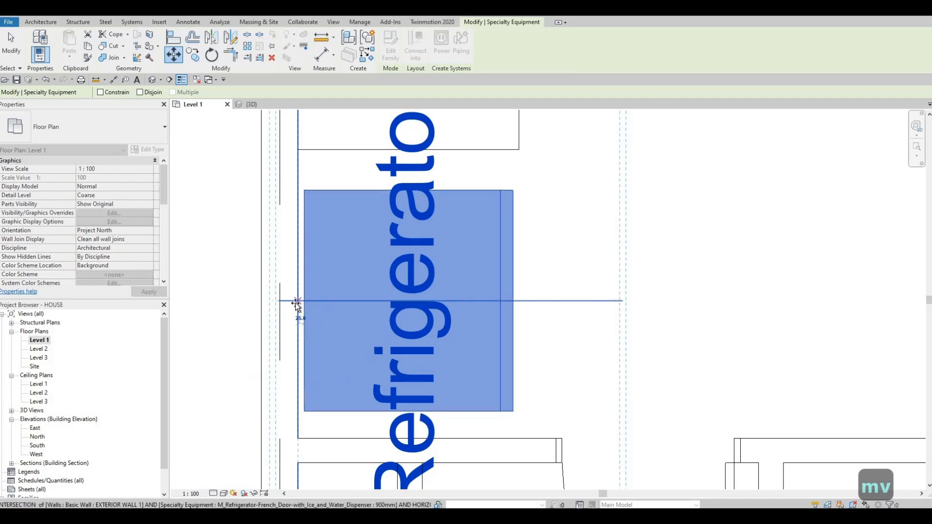
pyautogui.click(297, 304)
pyautogui.press('Escape')
pyautogui.press('Escape')
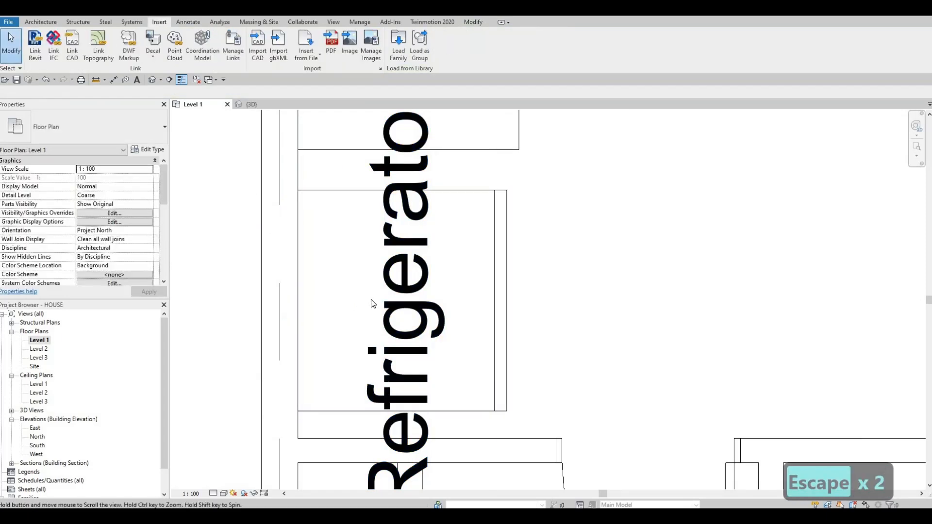
# Turn off Show Label in the refrigerator's 900mm type properties
pyautogui.scroll(-2, 380, 278)
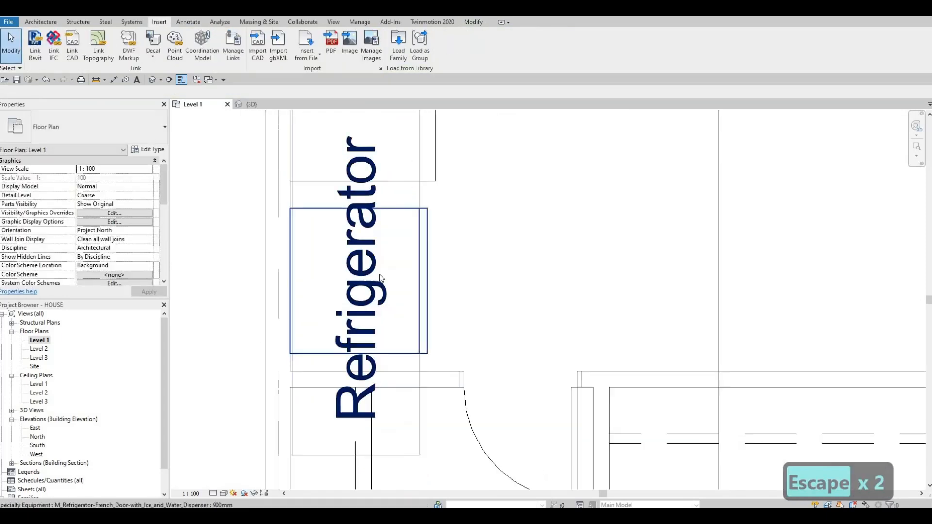
pyautogui.click(401, 216)
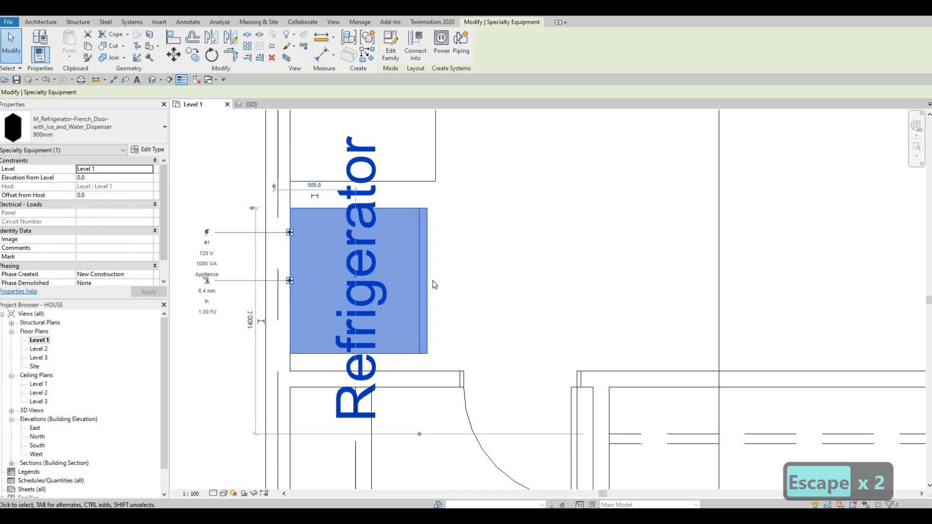
pyautogui.click(148, 150)
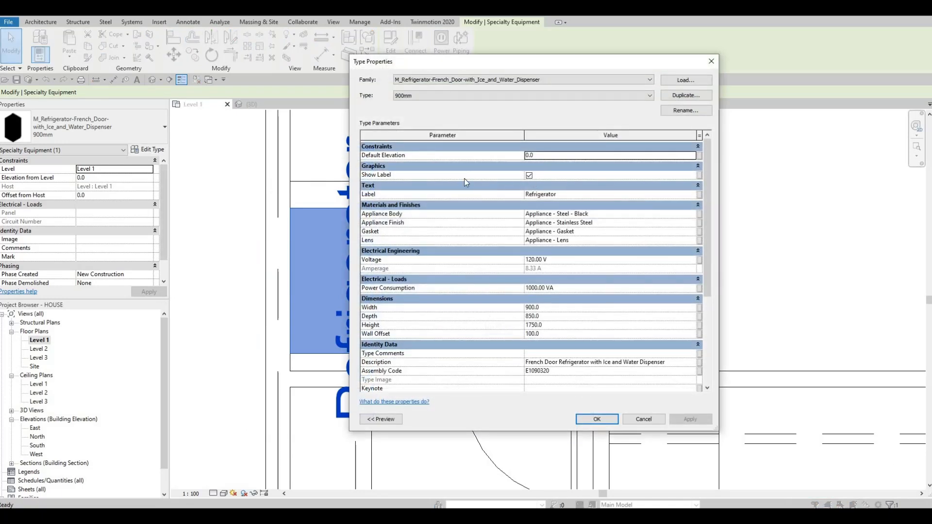
pyautogui.click(529, 176)
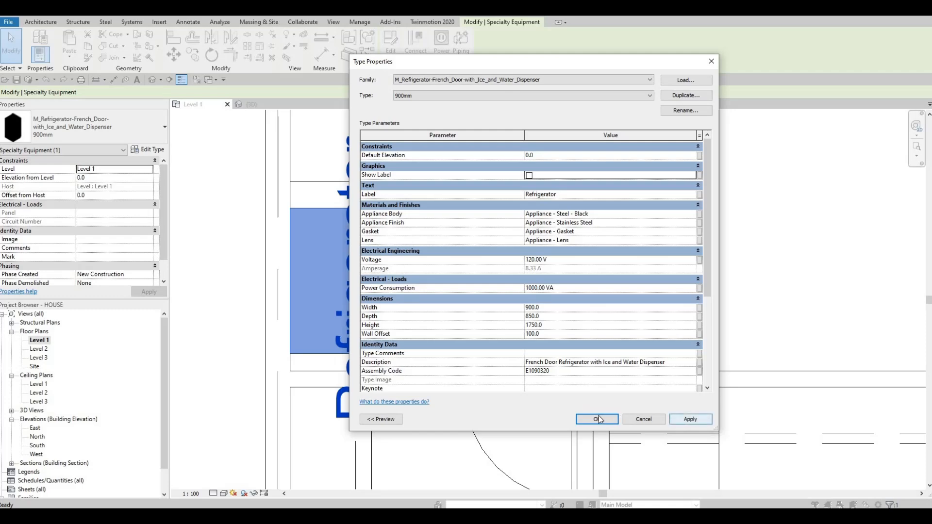
pyautogui.click(598, 419)
pyautogui.press('Escape')
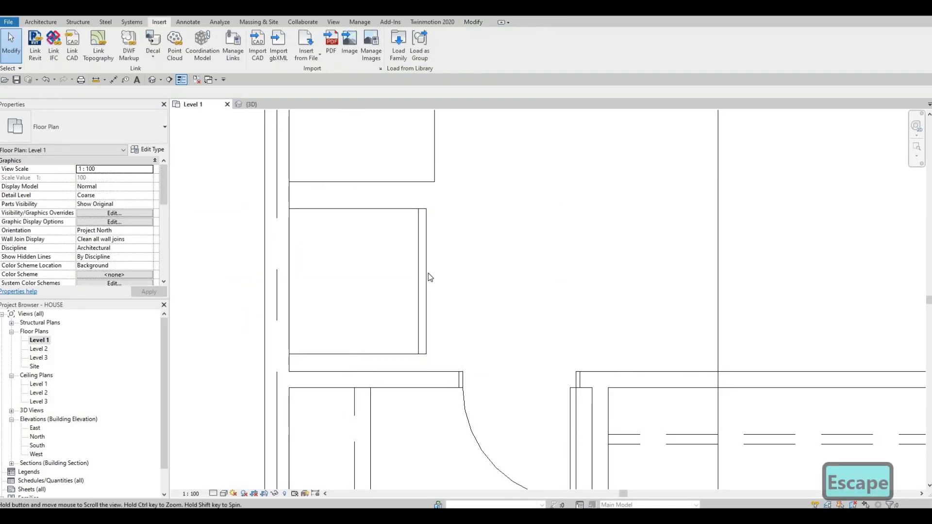
# Nudge the refrigerator about 20 mm toward the sink counter
pyautogui.click(425, 271)
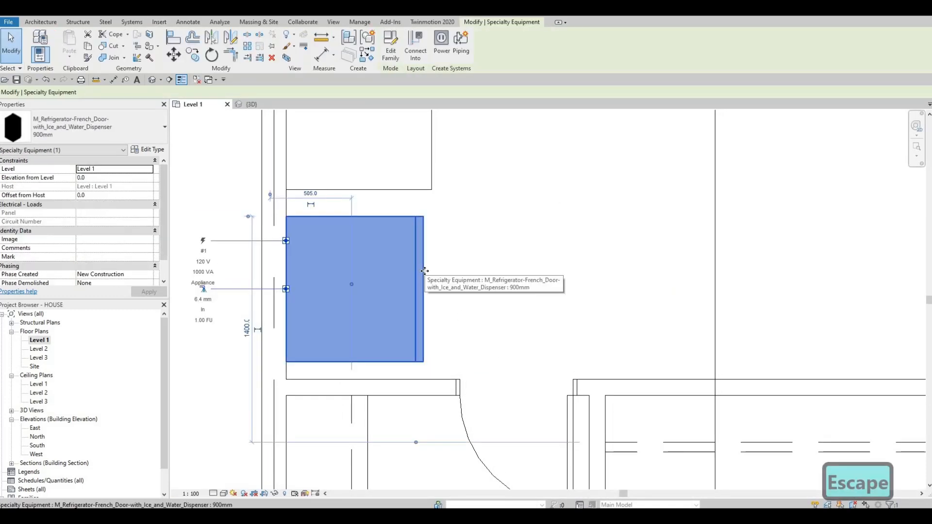
pyautogui.press('Up')
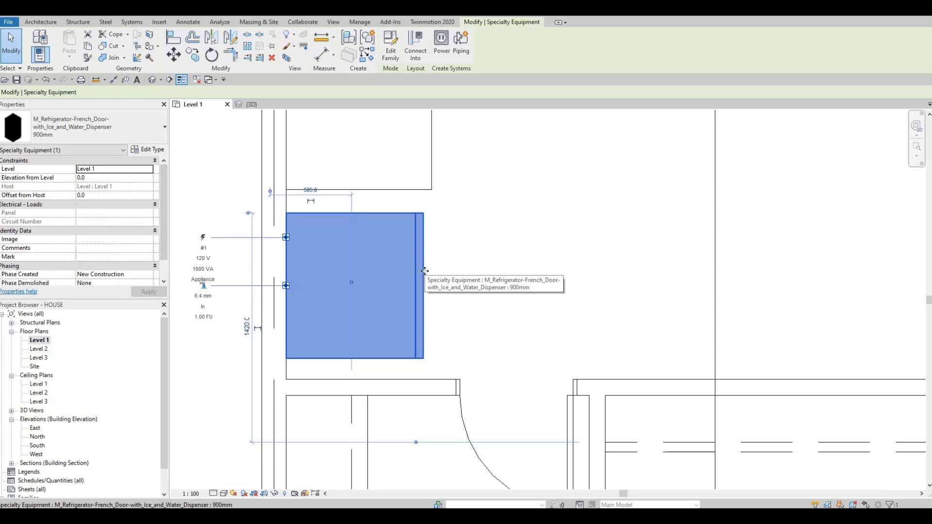
pyautogui.press('Escape')
# Open the section view that cuts through the kitchen from its section head in the plan
pyautogui.scroll(-5, 427, 241)
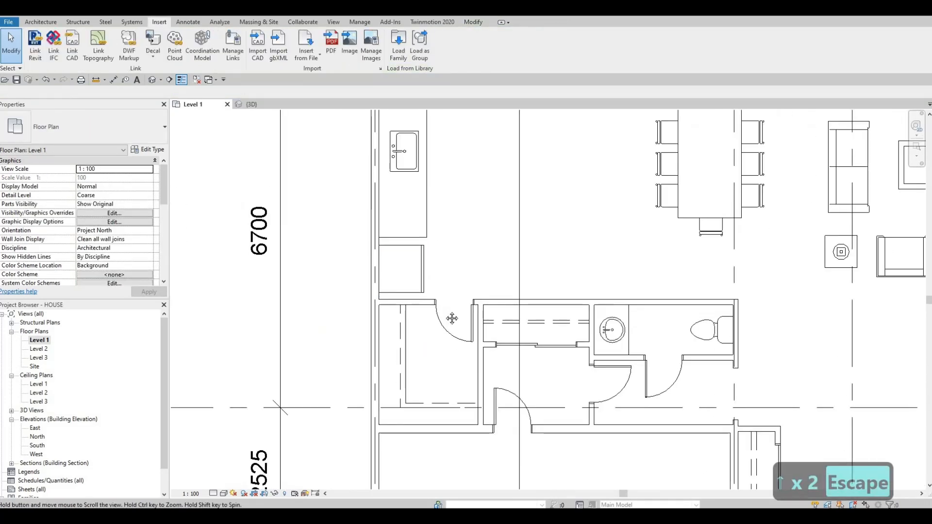
pyautogui.scroll(2, 433, 313)
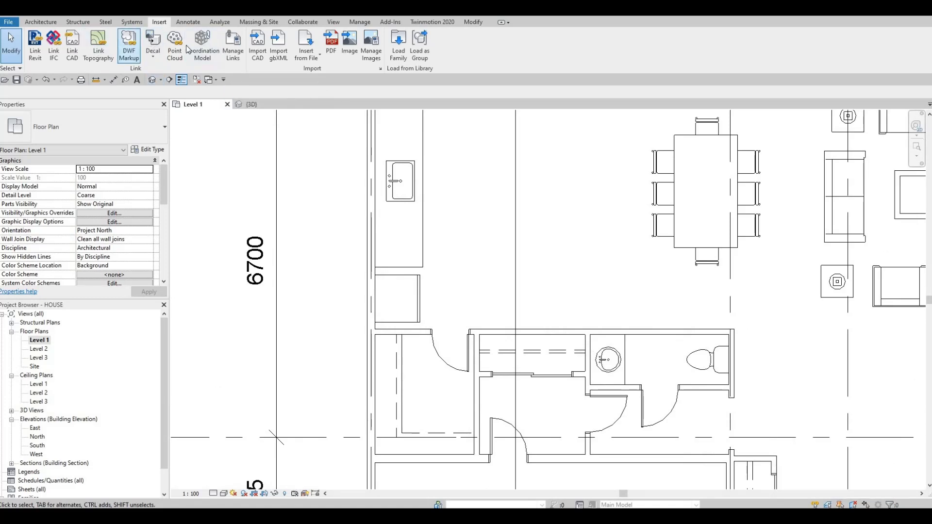
pyautogui.scroll(-5, 533, 195)
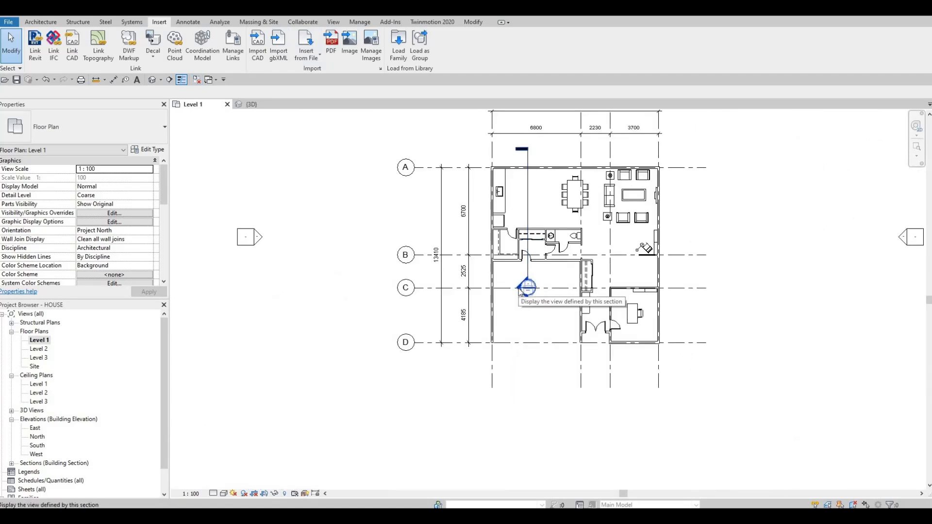
pyautogui.doubleClick(519, 288)
pyautogui.scroll(5, 463, 202)
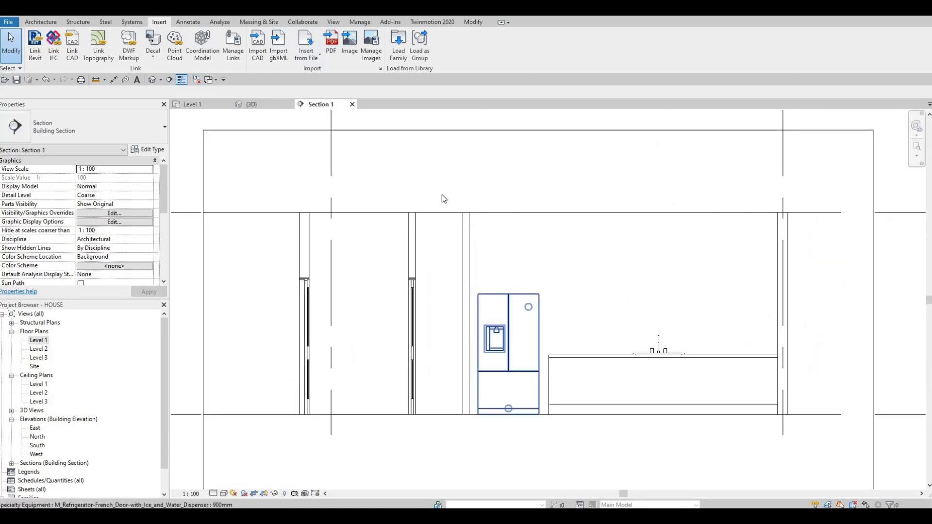
# Start an in-place model in the Generic Models category and accept the default name
pyautogui.scroll(2, 431, 219)
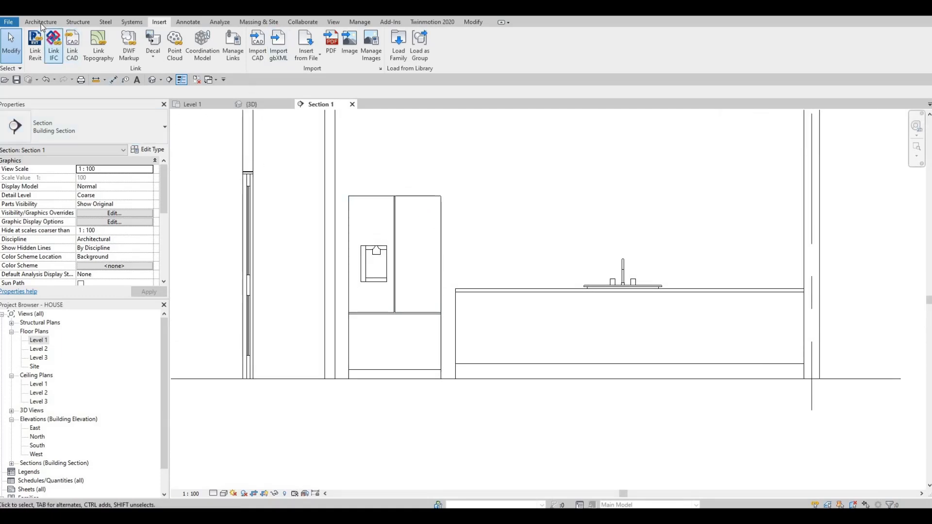
pyautogui.scroll(4, 98, 50)
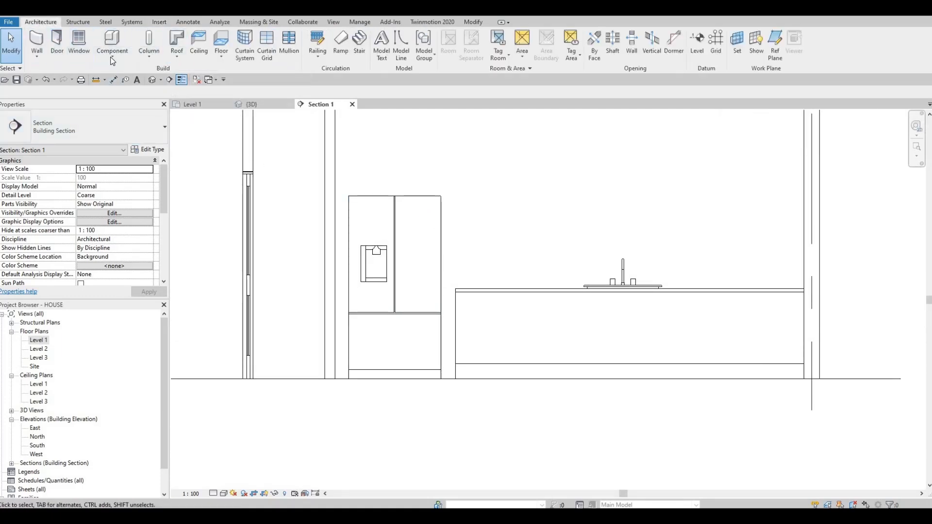
pyautogui.click(111, 57)
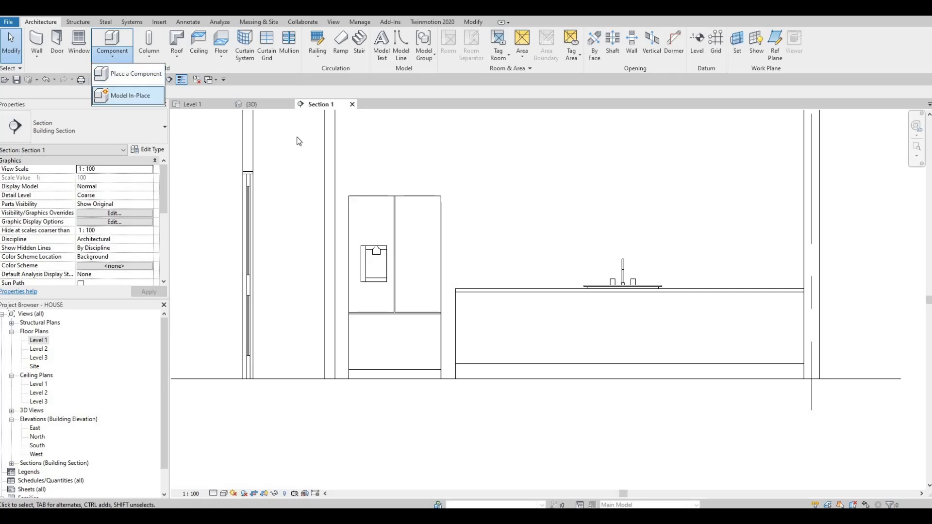
pyautogui.click(121, 96)
pyautogui.scroll(-3, 416, 261)
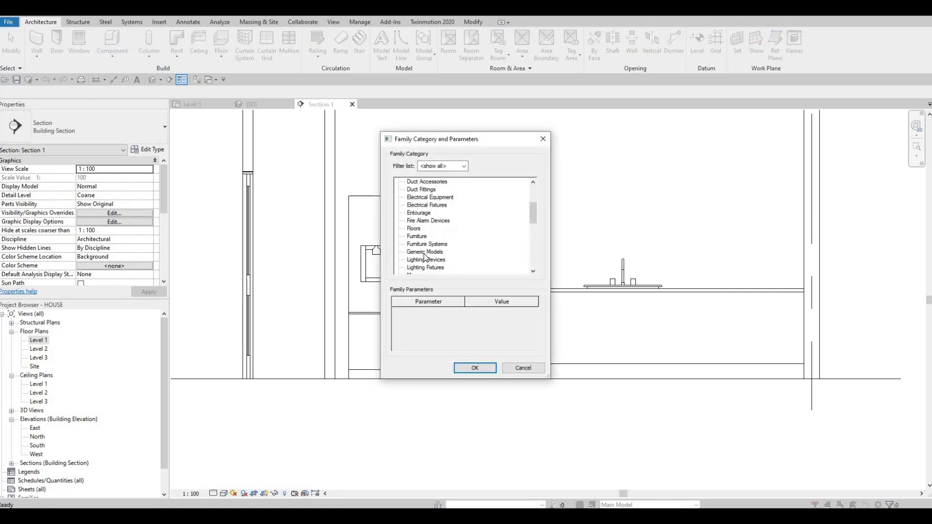
pyautogui.click(473, 368)
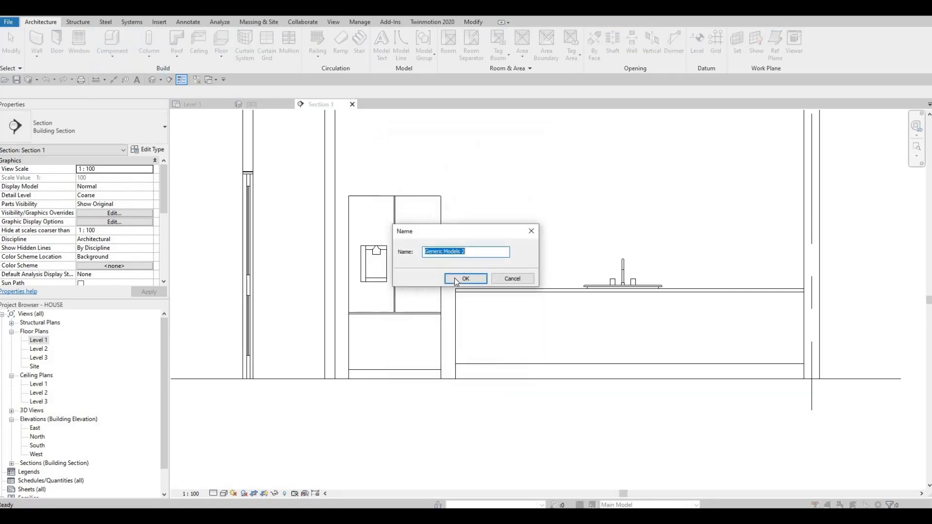
pyautogui.press('Return')
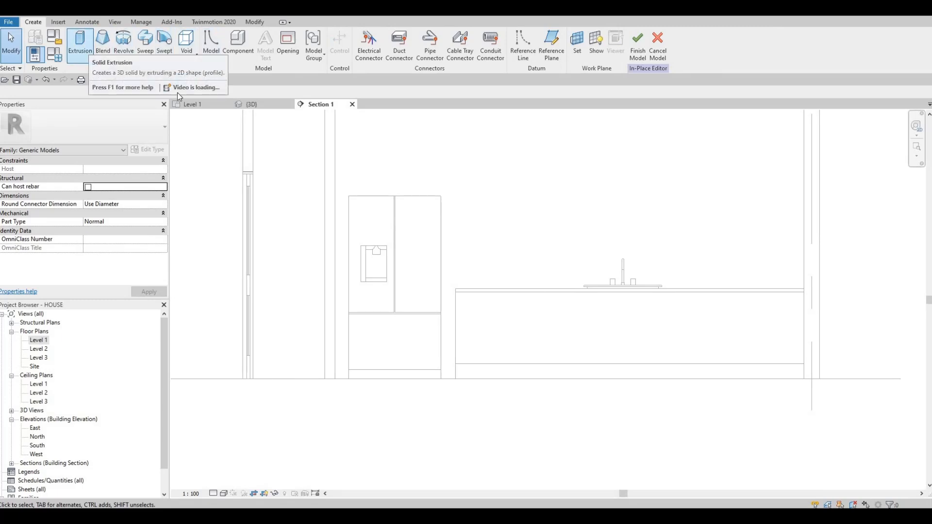
# Start a solid extrusion with the exterior wall face behind the kitchen picked as its work plane
pyautogui.click(80, 42)
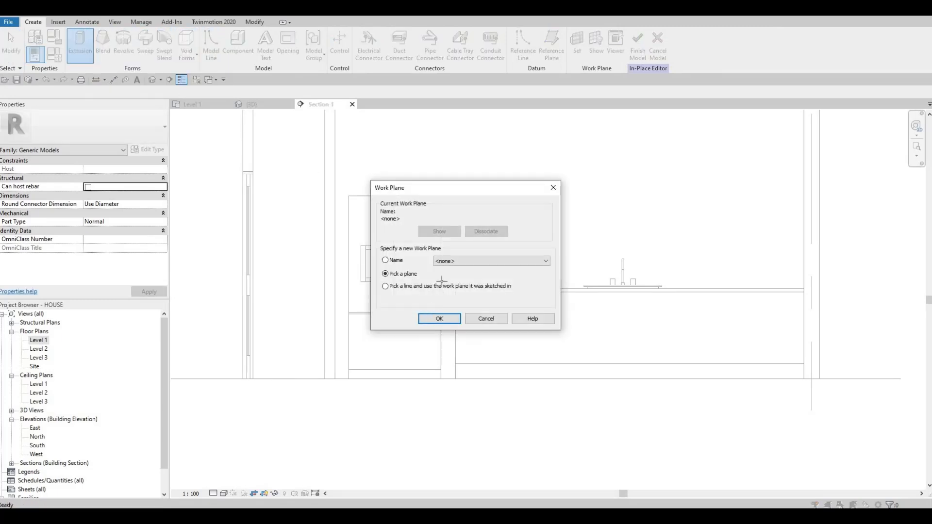
pyautogui.click(440, 318)
pyautogui.scroll(4, 437, 297)
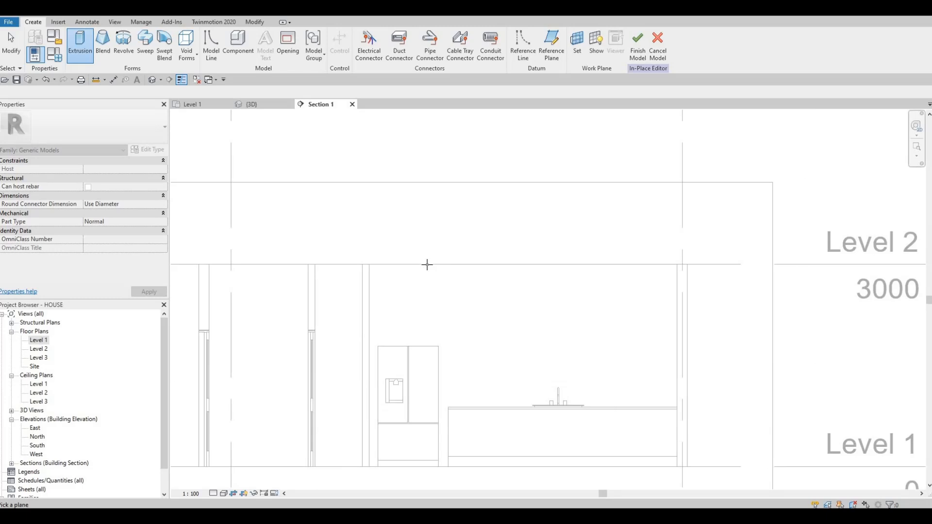
pyautogui.click(479, 292)
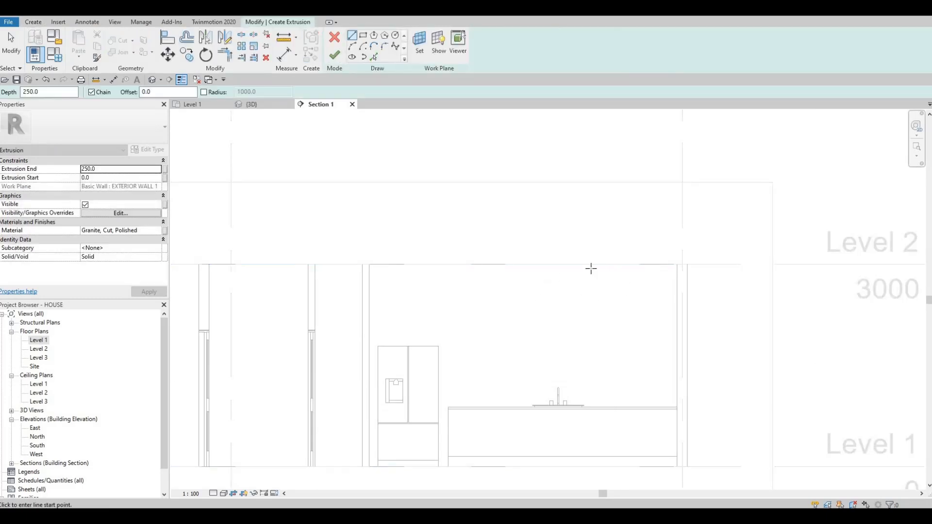
# Sketch a rectangle about 2025 mm high around the refrigerator, from the side wall to the sink counter's end and down to the floor
pyautogui.moveTo(374, 117); pyautogui.dragTo(373, 0, button='middle')
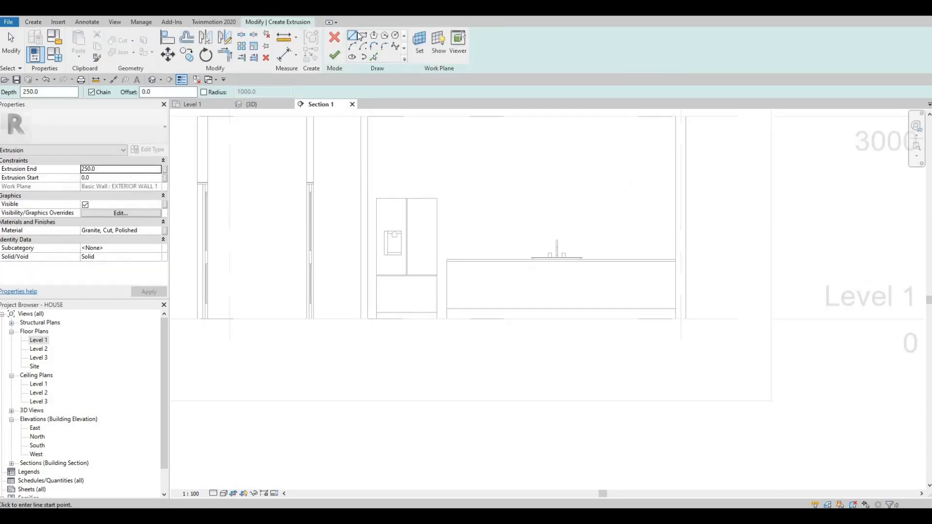
pyautogui.scroll(2, 367, 182)
pyautogui.click(364, 178)
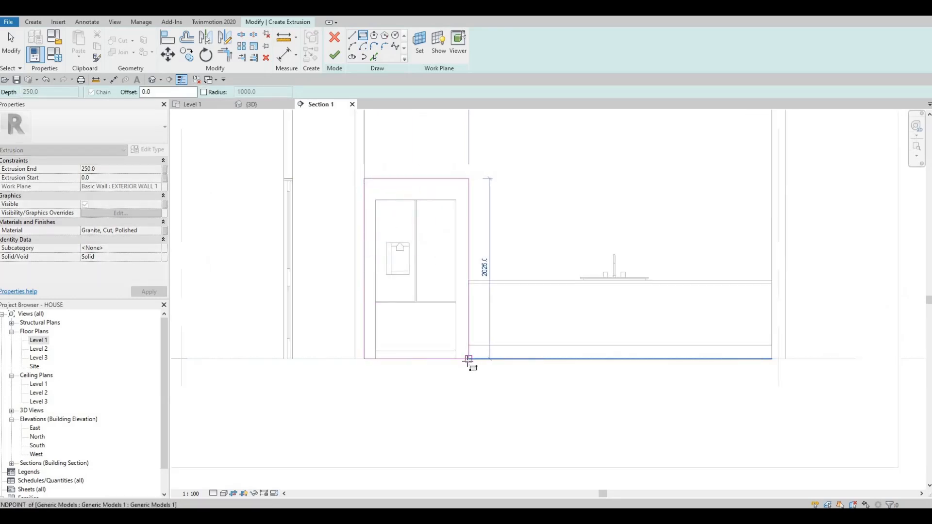
pyautogui.press('Escape')
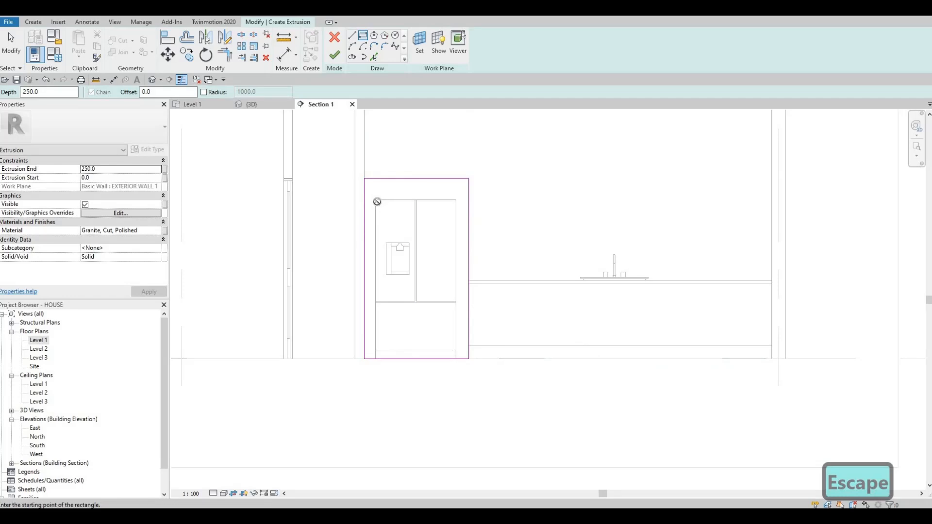
# Sketch an inner rectangle tracing the refrigerator's outline, about 1785 mm high down to the floor
pyautogui.click(376, 200)
pyautogui.scroll(3, 456, 357)
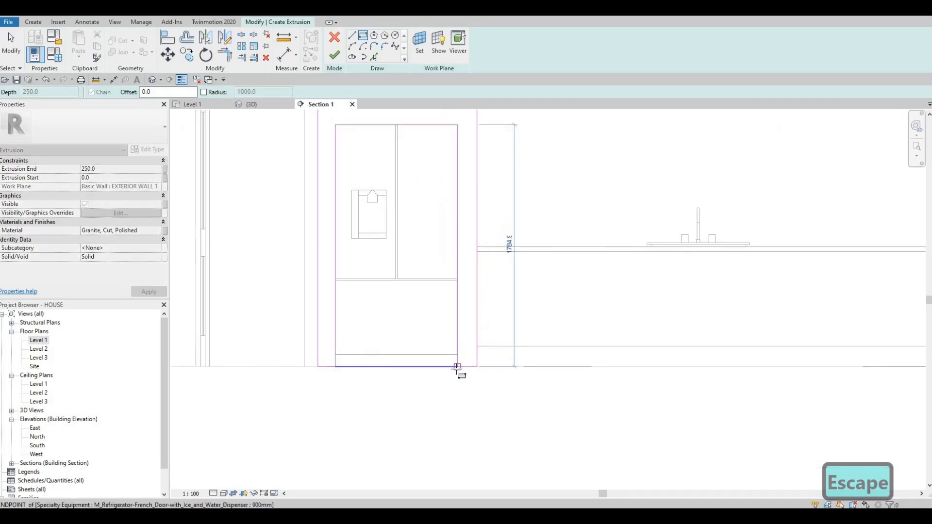
pyautogui.click(456, 367)
pyautogui.press('Escape')
pyautogui.scroll(2, 450, 370)
pyautogui.press('Escape')
pyautogui.press('Escape')
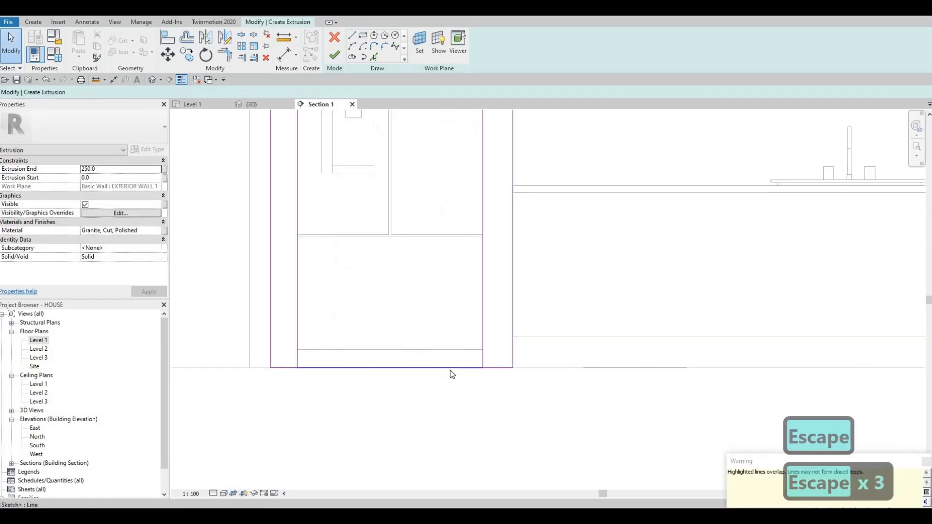
# Delete the inner rectangle's bottom line and split the outer rectangle's bottom line midway under the refrigerator
pyautogui.click(450, 369)
pyautogui.press('Delete')
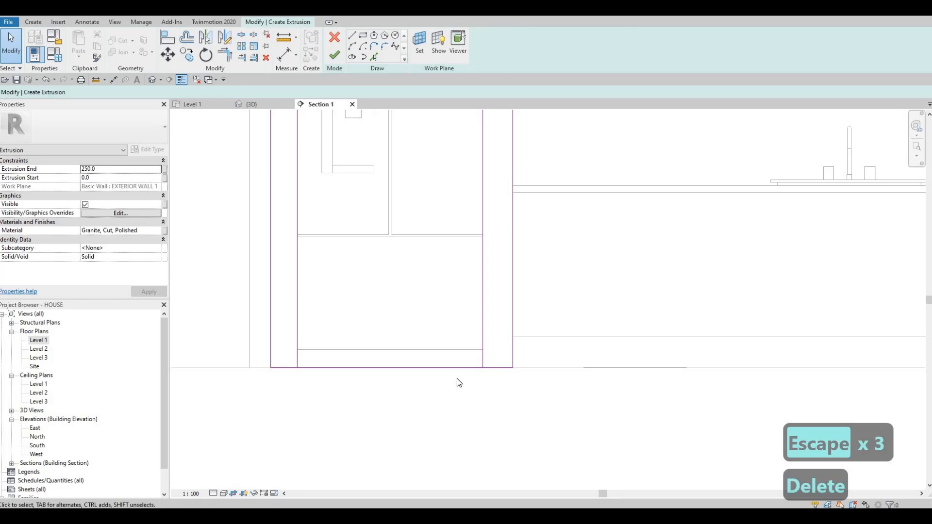
pyautogui.press('s')
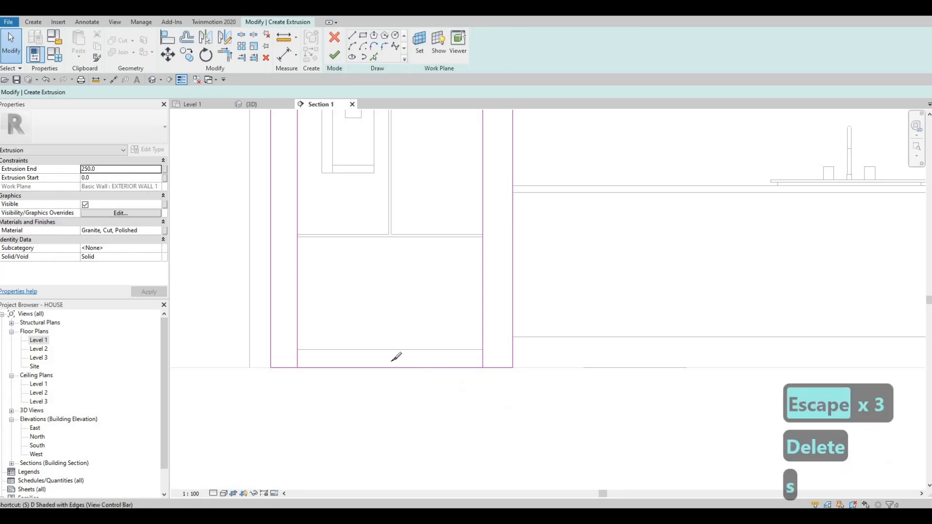
pyautogui.press('l')
pyautogui.click(435, 387)
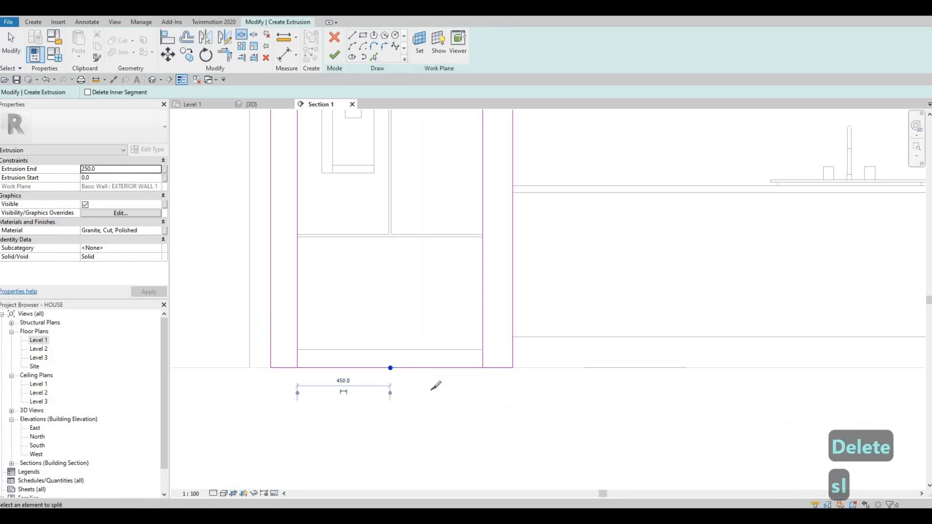
pyautogui.press('Escape')
pyautogui.press('Escape')
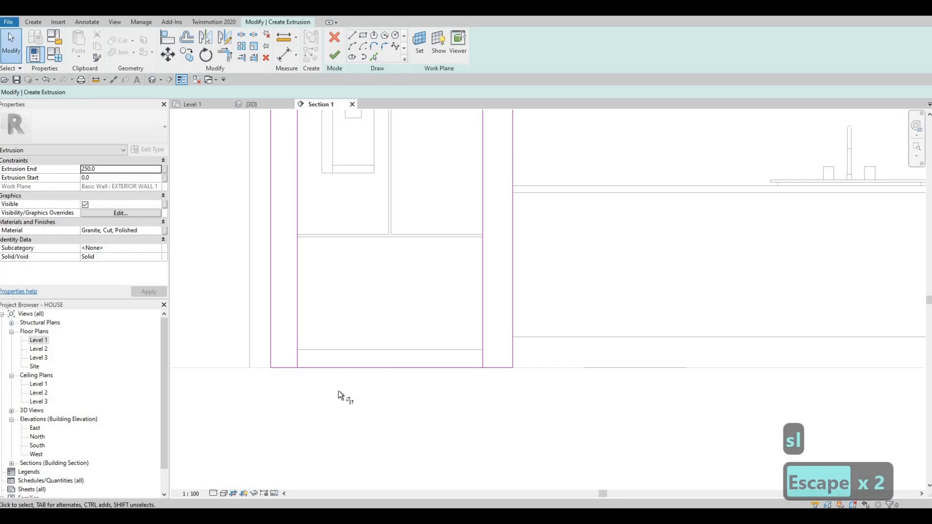
# Trim the split bottom lines to the inner vertical lines, leaving one closed surround profile open beneath the refrigerator
pyautogui.press('t')
pyautogui.press('r')
pyautogui.click(296, 354)
pyautogui.click(293, 368)
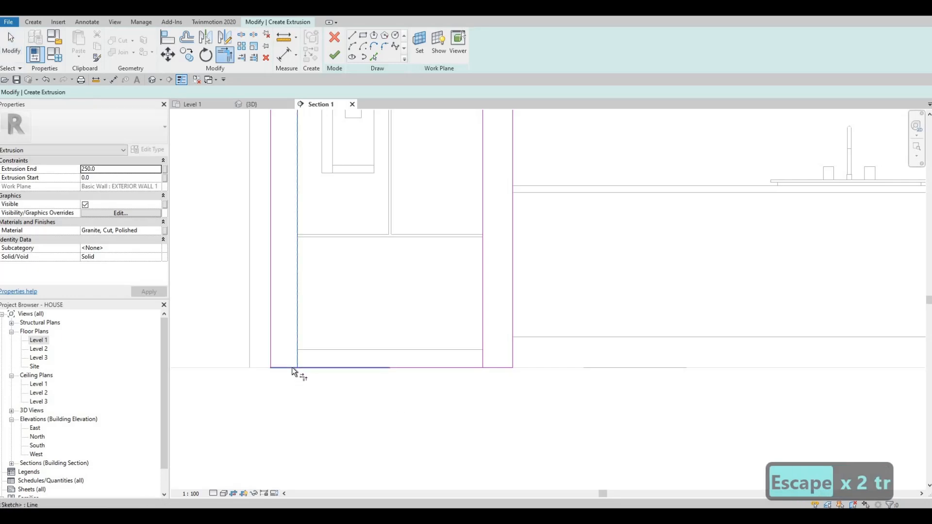
pyautogui.click(486, 362)
pyautogui.click(492, 368)
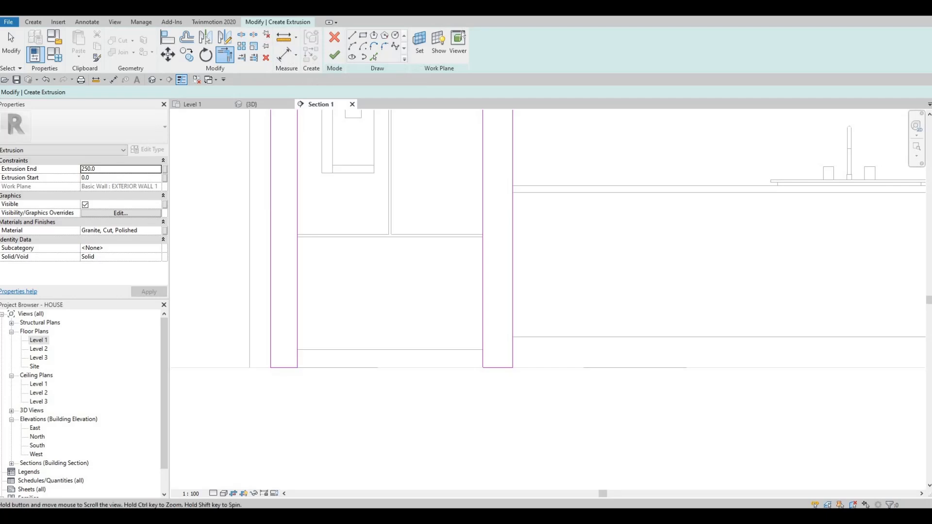
pyautogui.moveTo(302, 295); pyautogui.dragTo(338, 238, button='middle')
pyautogui.scroll(-2, 383, 232)
pyautogui.moveTo(438, 291); pyautogui.dragTo(423, 301, button='middle')
pyautogui.press('Escape')
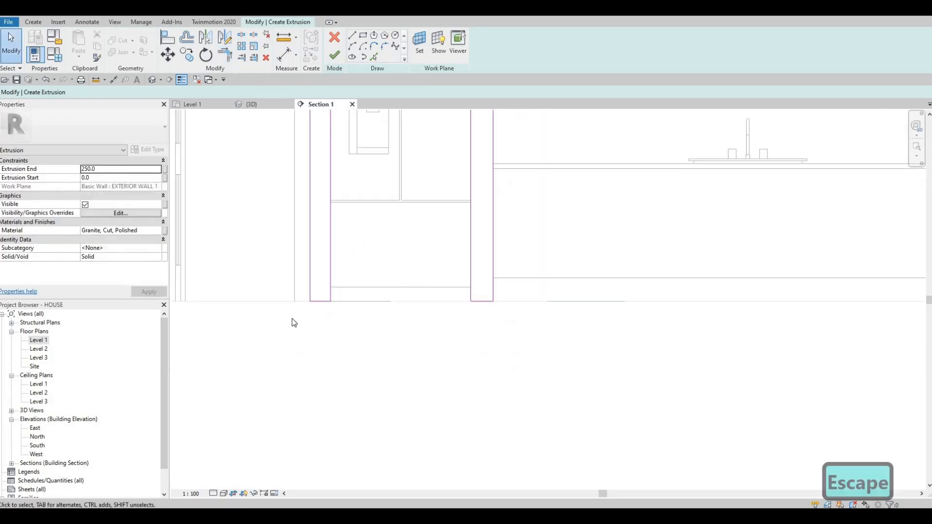
# Browse the Misc category of the AEC Materials library for a material for the refrigerator surround extrusion
pyautogui.scroll(-2, 296, 318)
pyautogui.moveTo(316, 259); pyautogui.dragTo(337, 301, button='middle')
pyautogui.scroll(1, 364, 306)
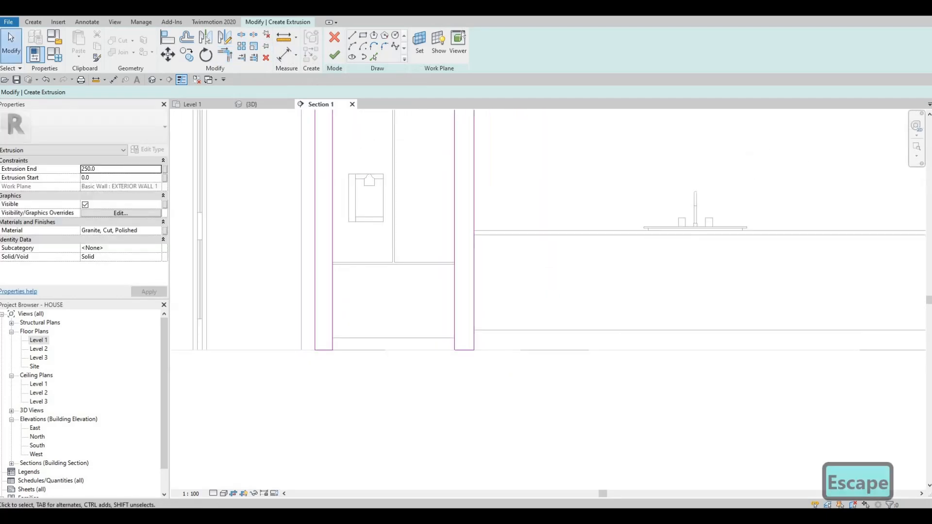
pyautogui.click(156, 231)
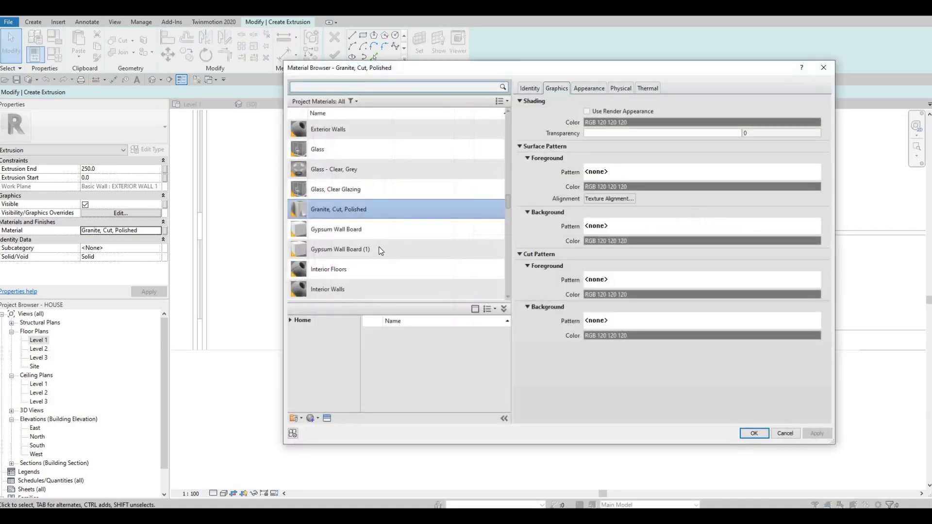
pyautogui.click(290, 321)
pyautogui.click(295, 339)
pyautogui.scroll(-4, 312, 396)
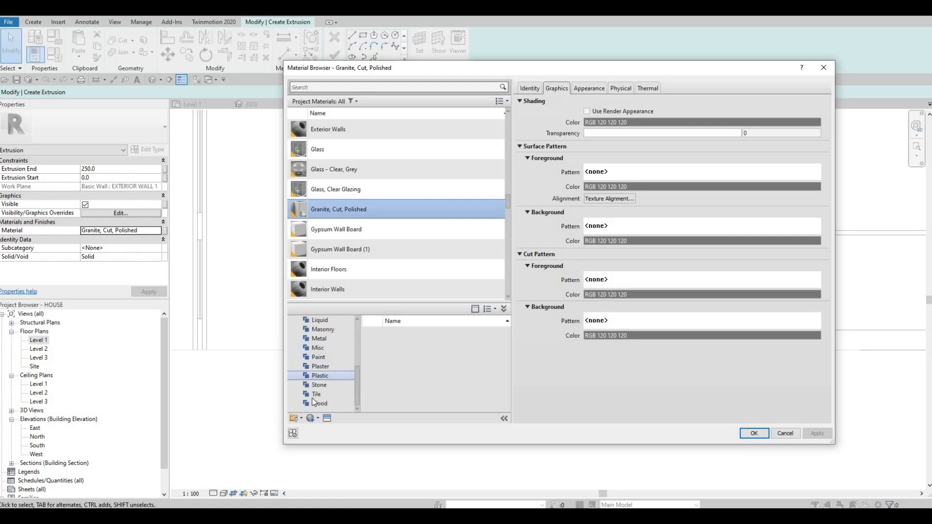
pyautogui.click(313, 395)
pyautogui.click(347, 347)
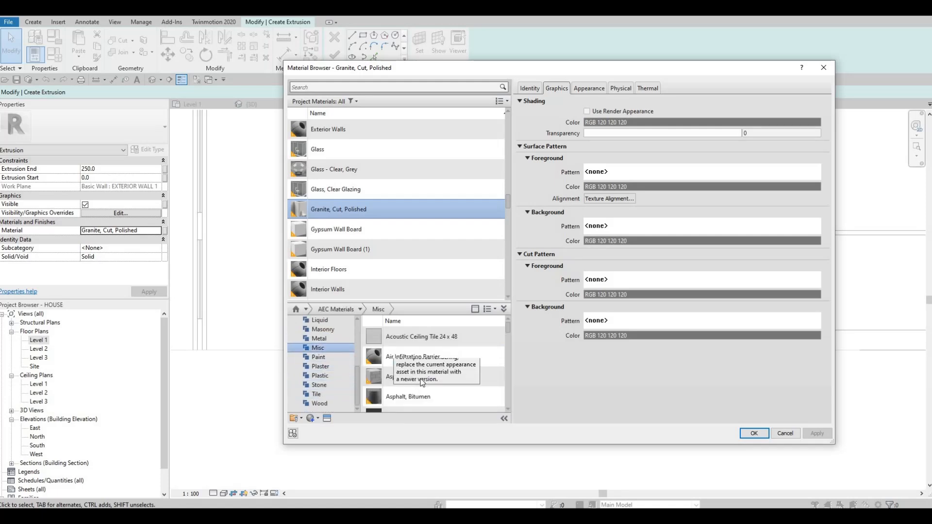
pyautogui.scroll(-4, 421, 380)
pyautogui.scroll(-6, 421, 381)
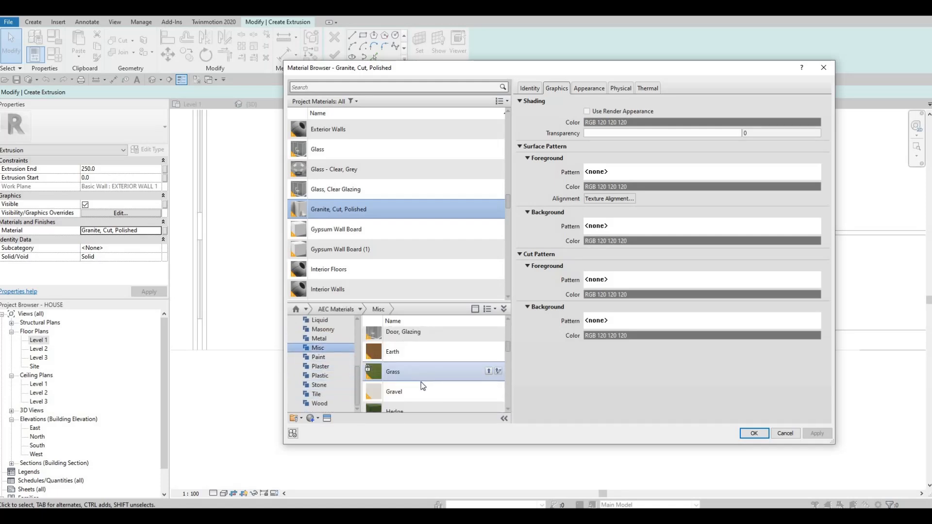
pyautogui.scroll(-1, 421, 384)
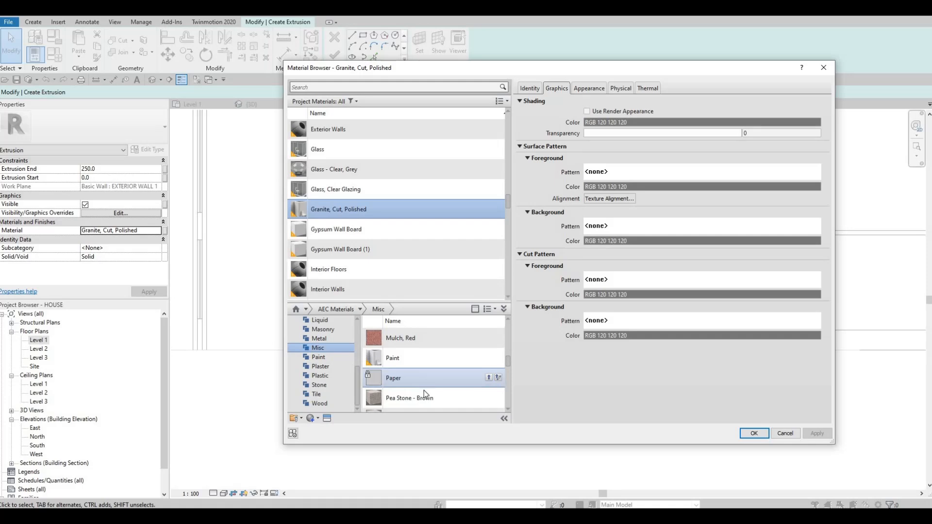
pyautogui.scroll(-1, 424, 391)
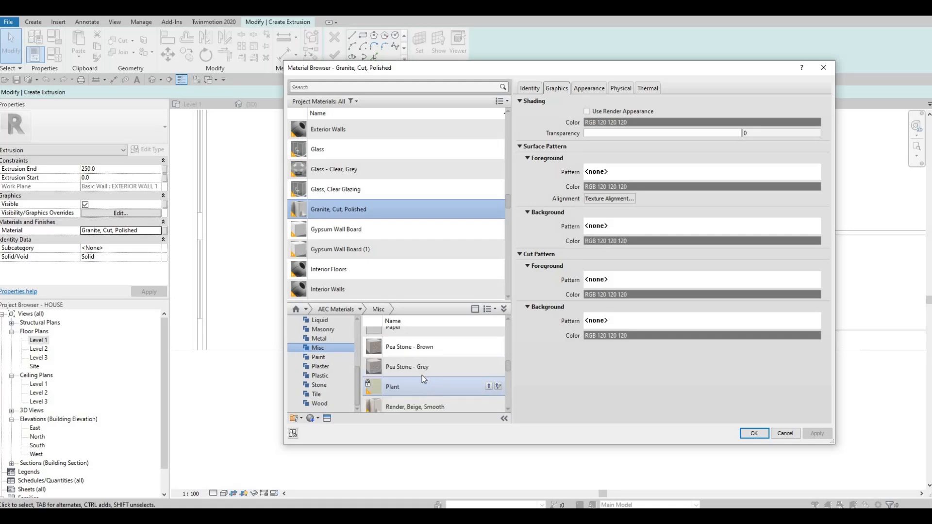
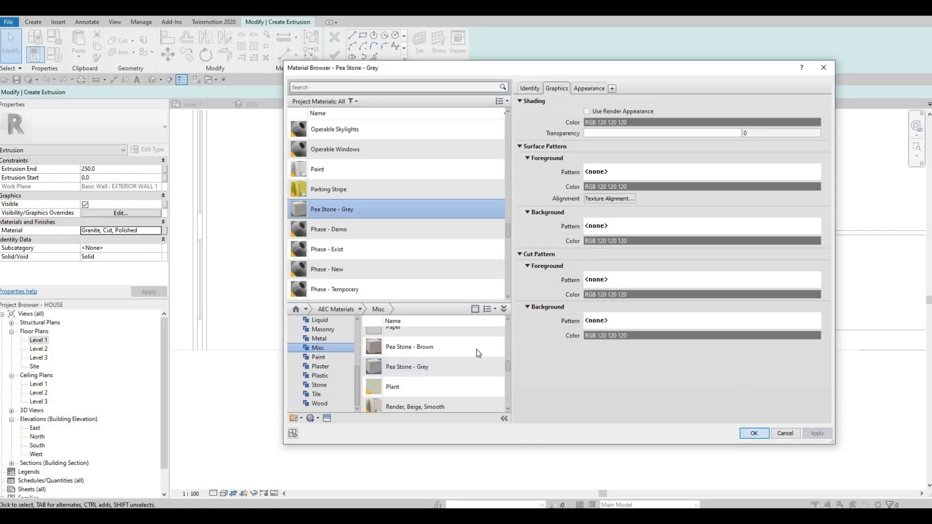
# Assign the Pea Stone - Grey material to the refrigerator surround and finish its extrusion sketch
pyautogui.click(752, 433)
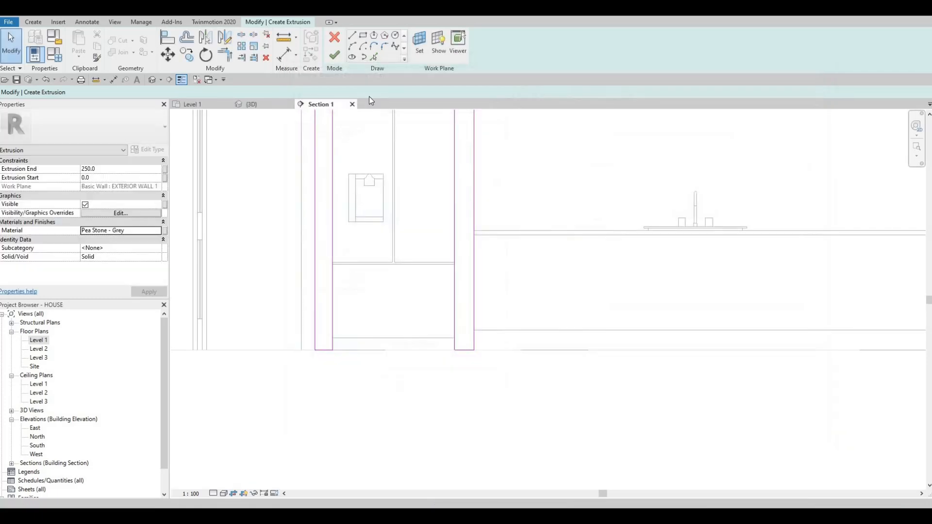
pyautogui.click(339, 60)
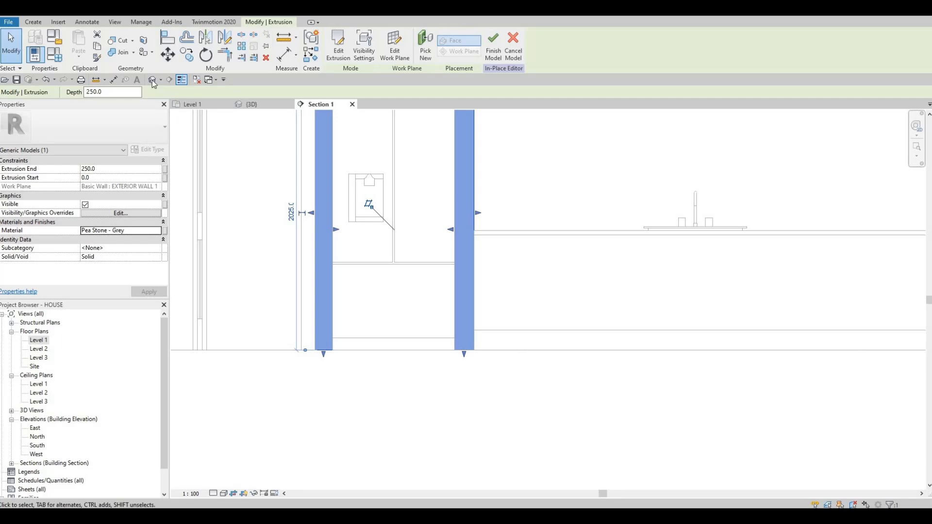
# In the 3D view, stretch the surround's extrusion depth to about 799 mm around the refrigerator and finish the in-place model
pyautogui.keyDown('shift'); pyautogui.moveTo(339, 315); pyautogui.dragTo(346, 227, button='middle'); pyautogui.keyUp('shift')
pyautogui.moveTo(347, 227); pyautogui.dragTo(333, 181, button='middle')
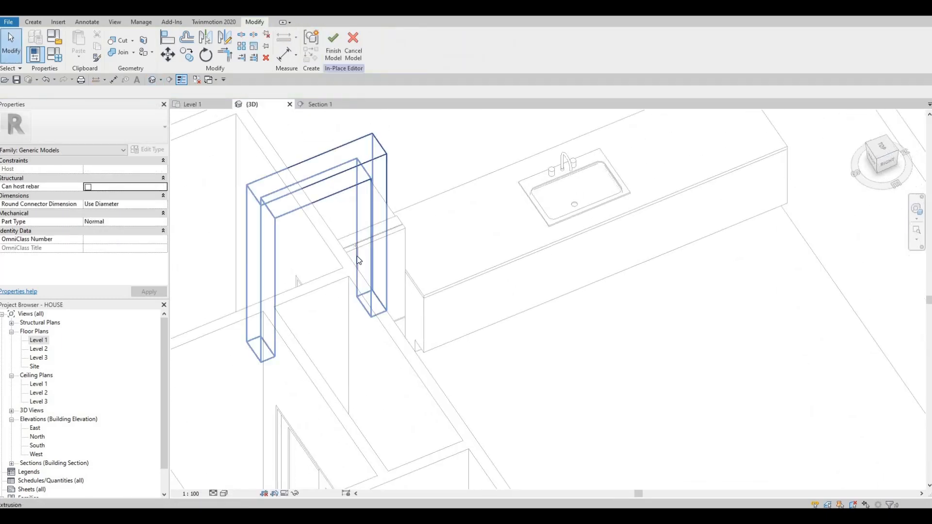
pyautogui.click(333, 181)
pyautogui.moveTo(326, 263); pyautogui.dragTo(382, 311)
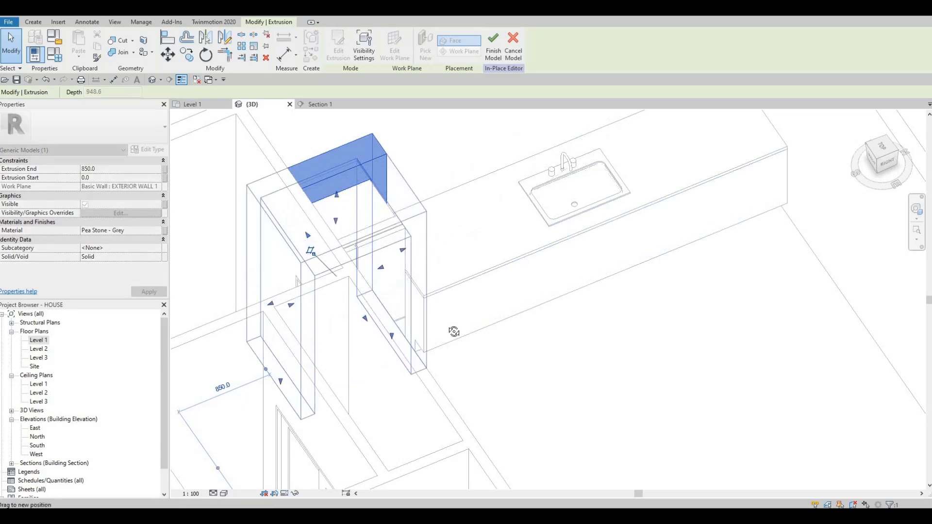
pyautogui.keyDown('shift'); pyautogui.moveTo(341, 325); pyautogui.dragTo(266, 312, button='middle'); pyautogui.keyUp('shift')
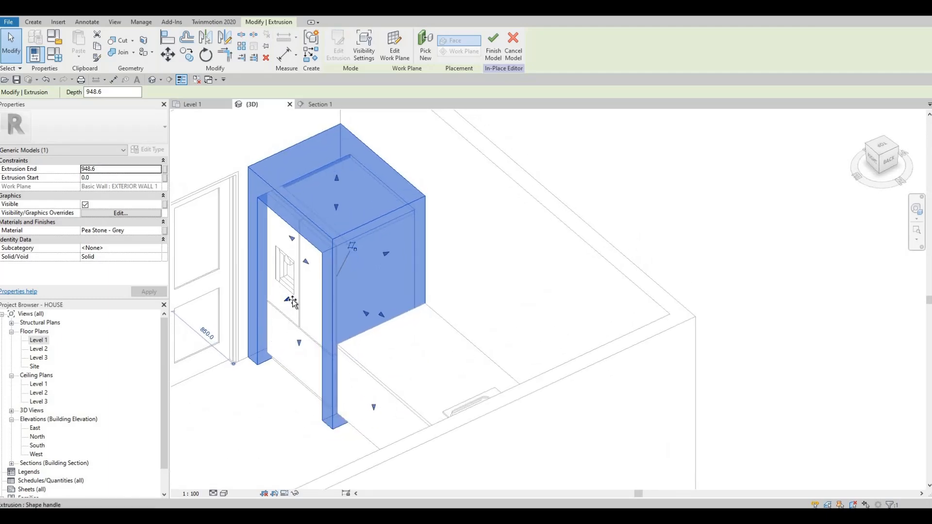
pyautogui.moveTo(291, 300); pyautogui.dragTo(317, 363)
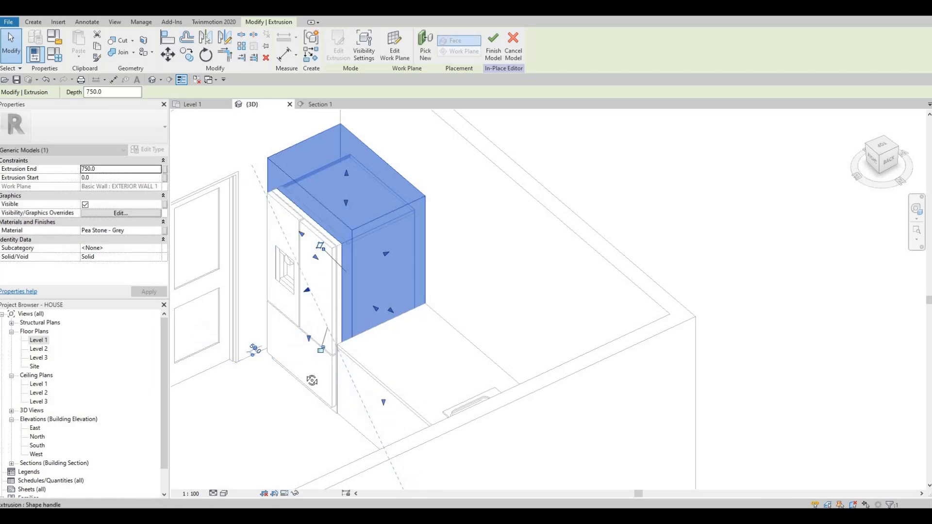
pyautogui.keyDown('shift'); pyautogui.moveTo(315, 374); pyautogui.dragTo(305, 300, button='middle'); pyautogui.keyUp('shift')
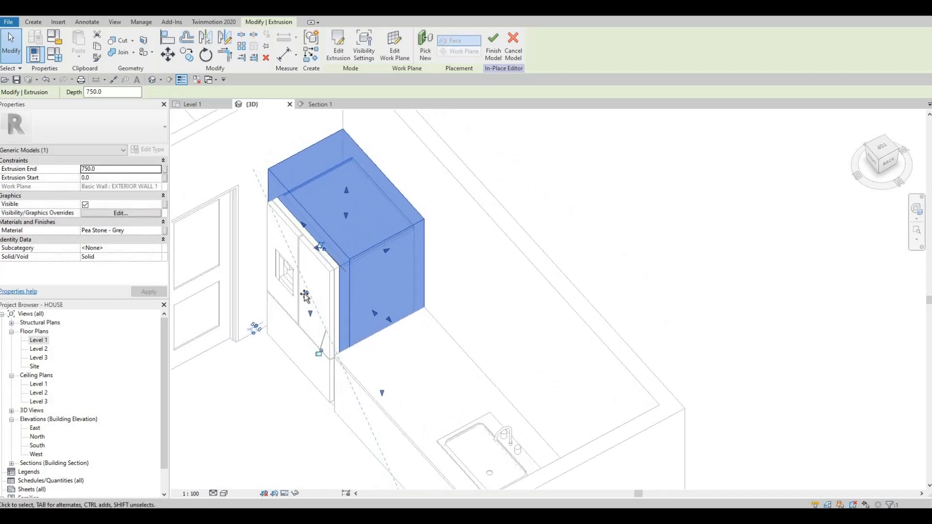
pyautogui.moveTo(305, 296); pyautogui.dragTo(302, 297)
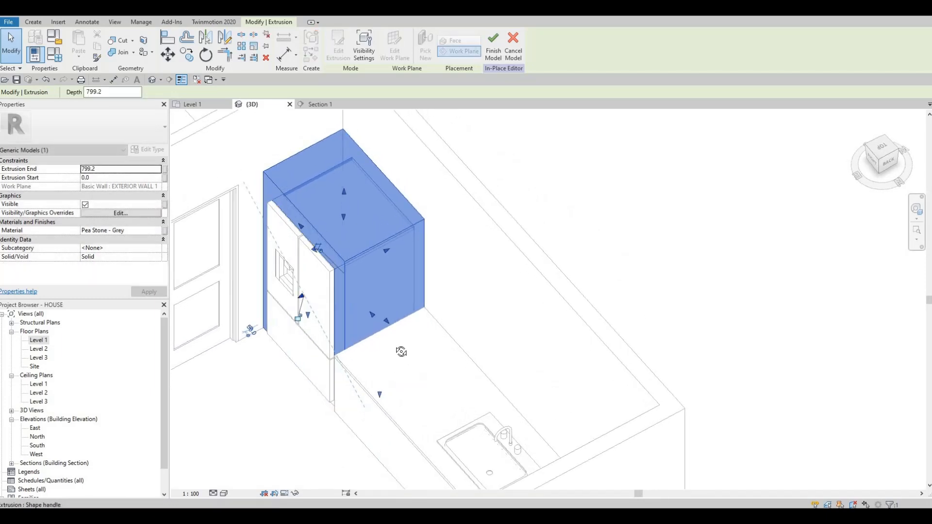
pyautogui.keyDown('shift'); pyautogui.moveTo(410, 362); pyautogui.dragTo(383, 233, button='middle'); pyautogui.keyUp('shift')
pyautogui.scroll(3, 429, 389)
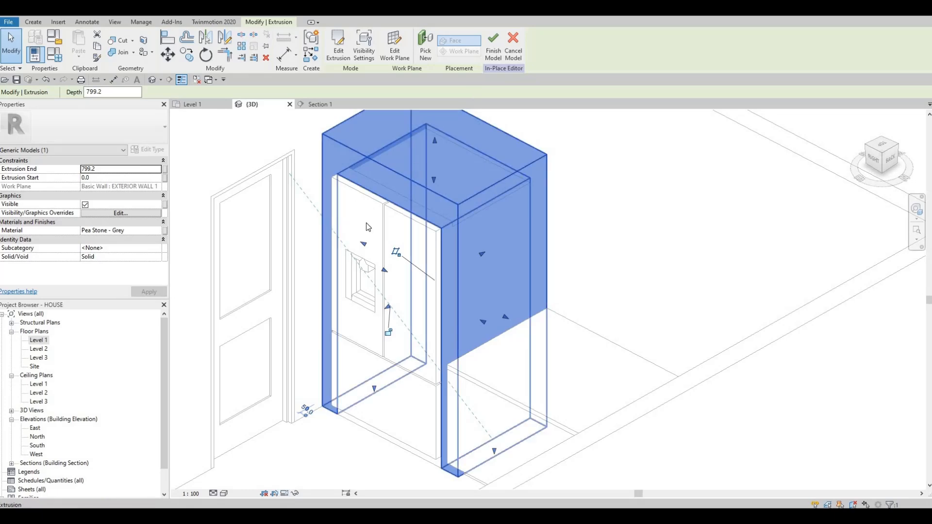
pyautogui.click(493, 46)
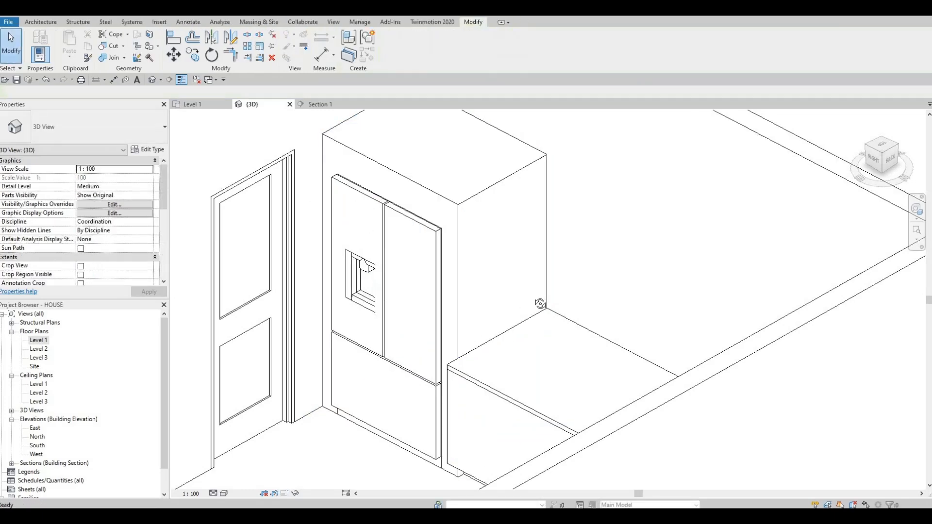
# Raise the top face of the refrigerator surround to near the top of the exterior wall
pyautogui.scroll(5, 640, 392)
pyautogui.keyDown('shift'); pyautogui.moveTo(639, 393); pyautogui.dragTo(457, 258, button='middle'); pyautogui.keyUp('shift')
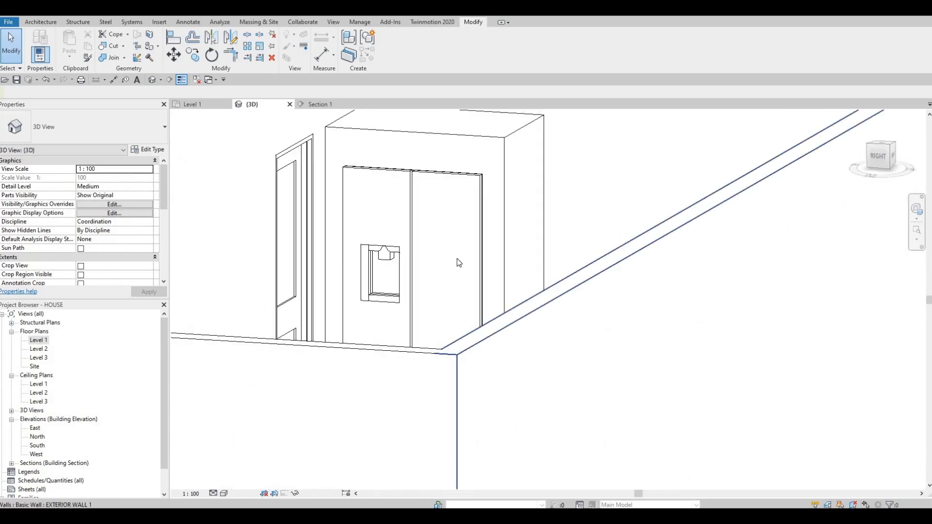
pyautogui.click(450, 257)
pyautogui.moveTo(440, 241); pyautogui.dragTo(445, 111)
pyautogui.moveTo(405, 211); pyautogui.dragTo(393, 160)
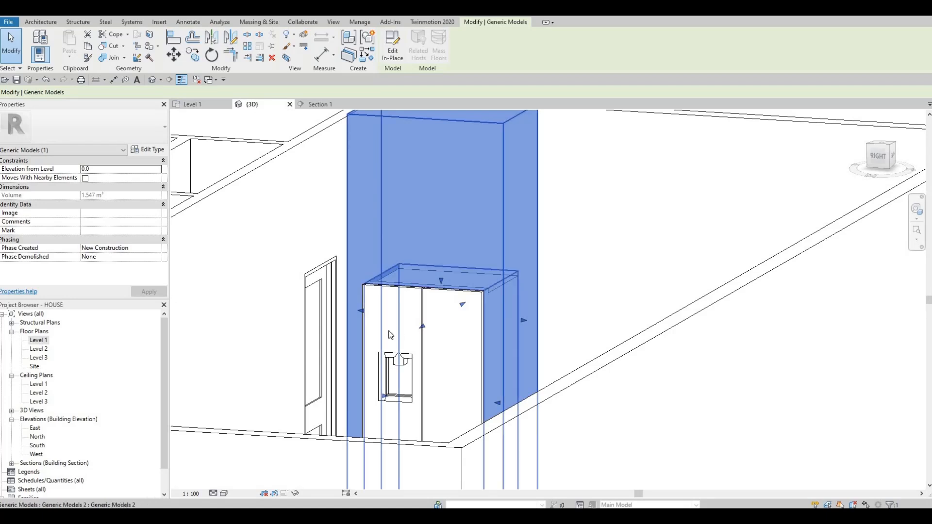
pyautogui.moveTo(369, 182); pyautogui.dragTo(395, 213, button='middle')
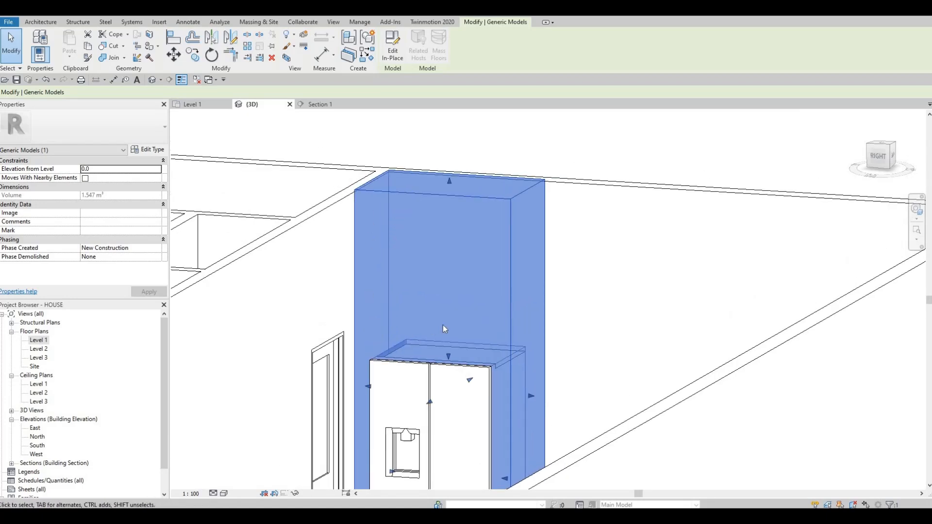
pyautogui.moveTo(450, 203); pyautogui.dragTo(450, 208, button='middle')
pyautogui.moveTo(450, 189)
pyautogui.mouseDown()
pyautogui.moveTo(449, 203)
pyautogui.moveTo(449, 193)
pyautogui.mouseUp()
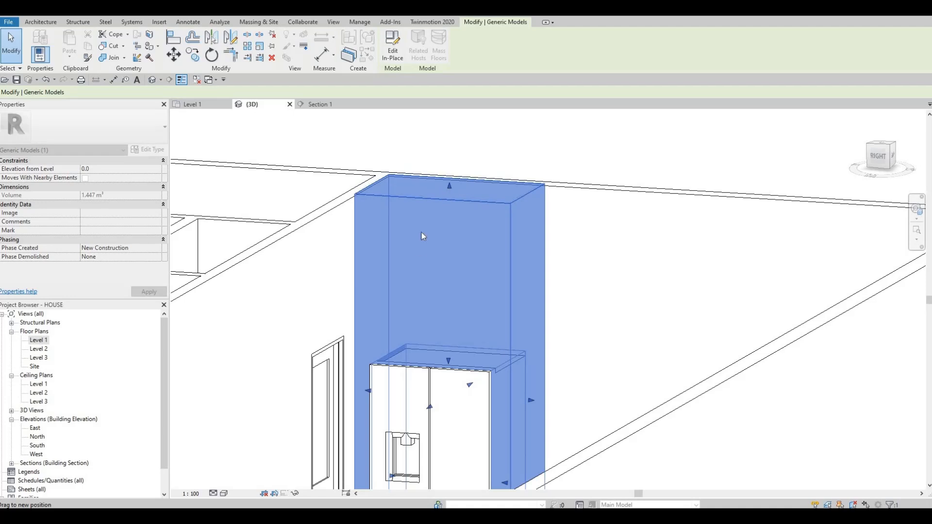
pyautogui.keyDown('shift'); pyautogui.moveTo(397, 313); pyautogui.dragTo(418, 321, button='middle'); pyautogui.keyUp('shift')
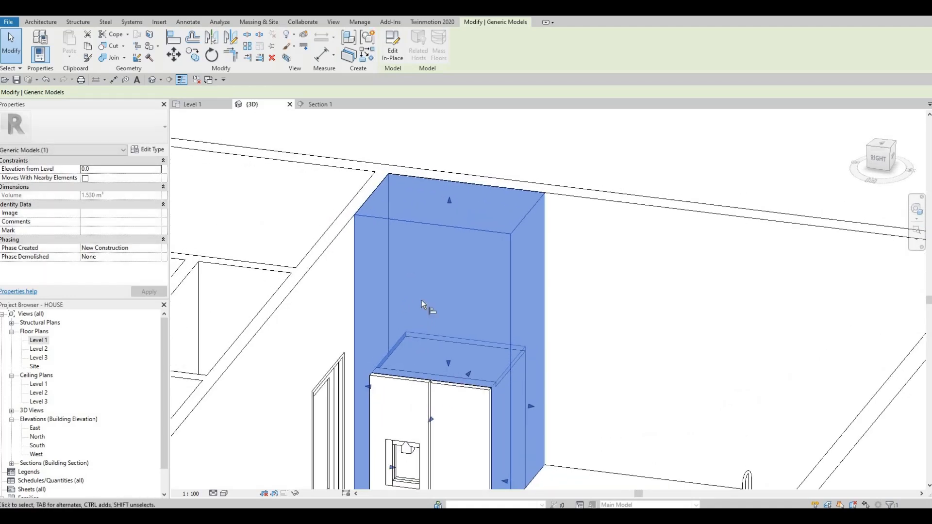
# Align the surround's top face with the top of the exterior wall
pyautogui.press('a')
pyautogui.press('l')
pyautogui.click(360, 200)
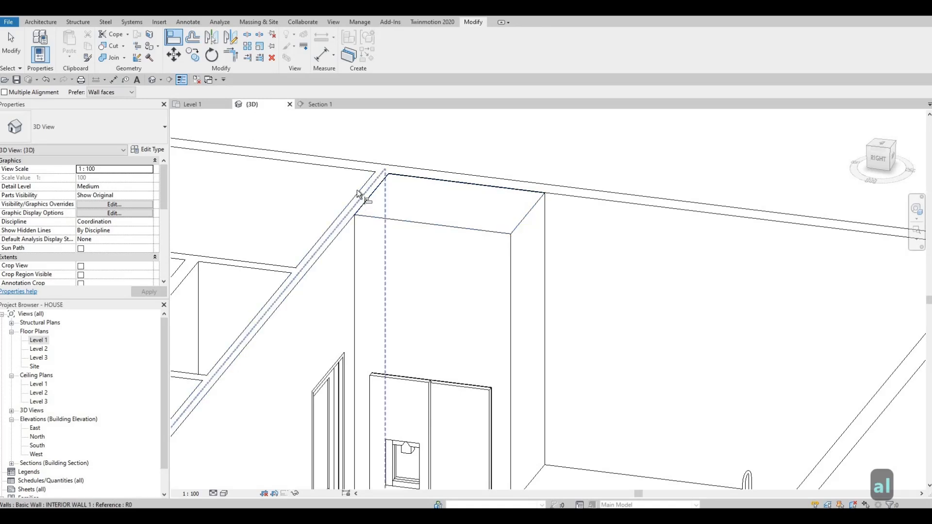
pyautogui.click(401, 190)
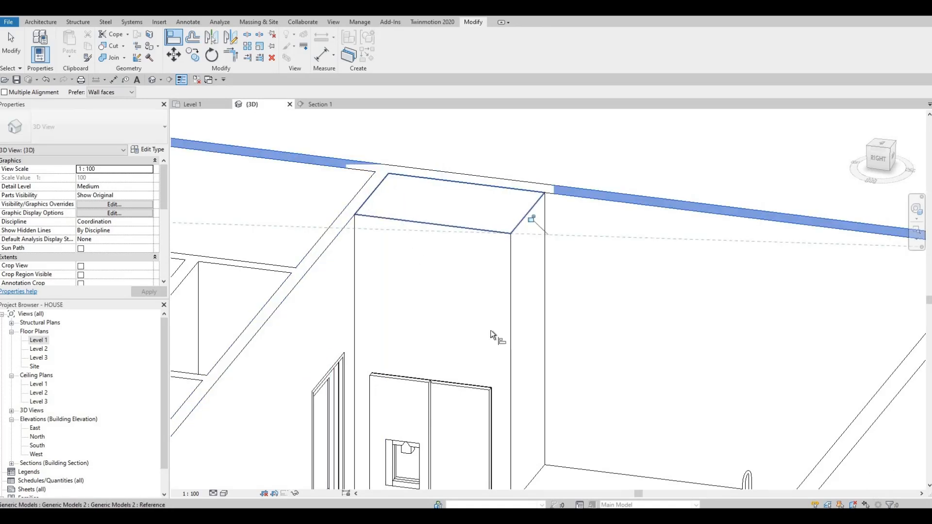
pyautogui.press('Escape')
pyautogui.press('Escape')
# Open the refrigerator surround for in-place editing and select its extrusion in the Section 1 view
pyautogui.keyDown('shift'); pyautogui.moveTo(487, 287); pyautogui.dragTo(517, 258, button='middle'); pyautogui.keyUp('shift')
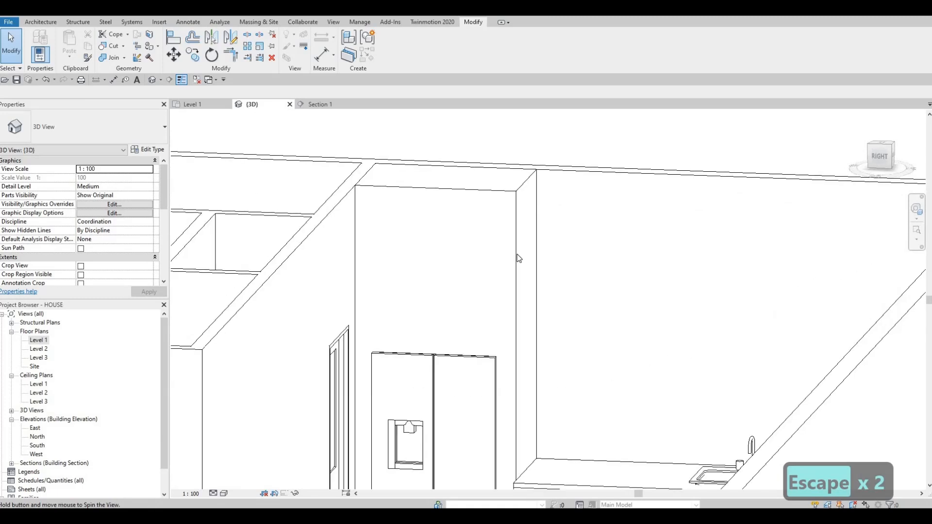
pyautogui.click(517, 258)
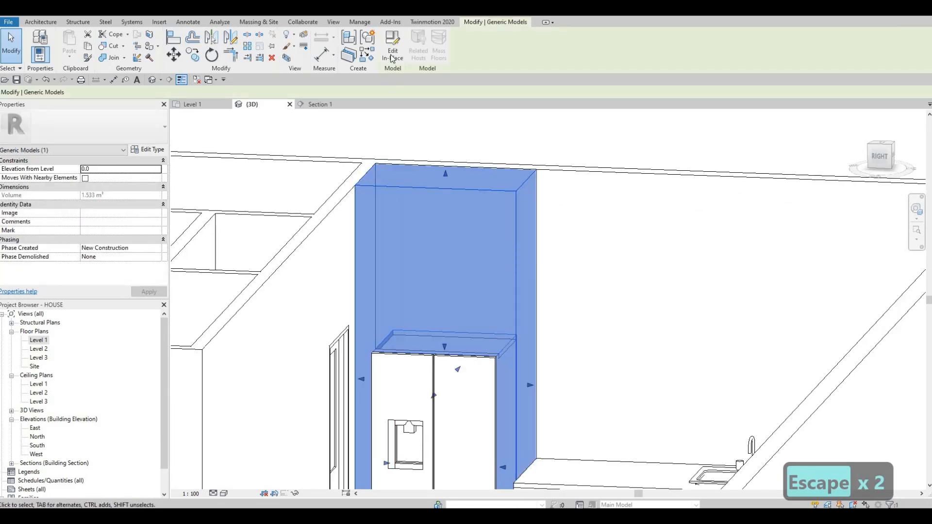
pyautogui.doubleClick(359, 284)
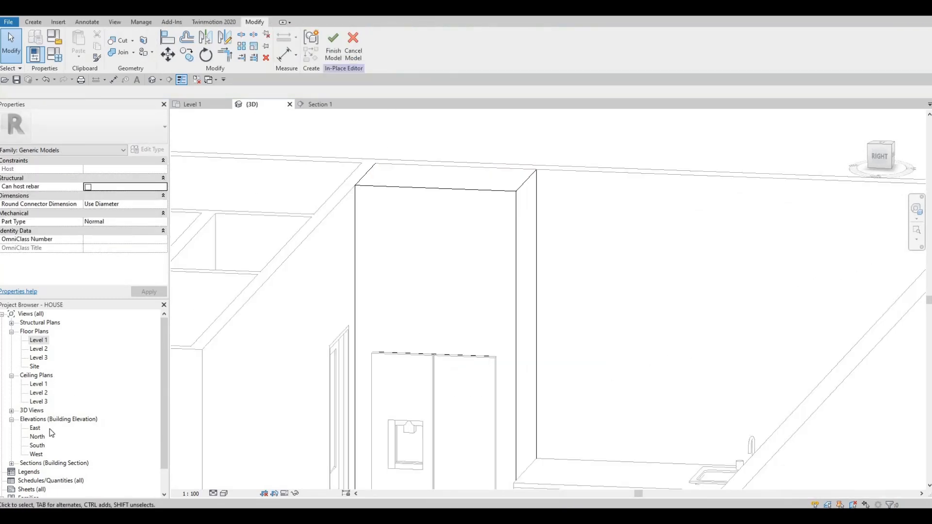
pyautogui.scroll(-2, 22, 454)
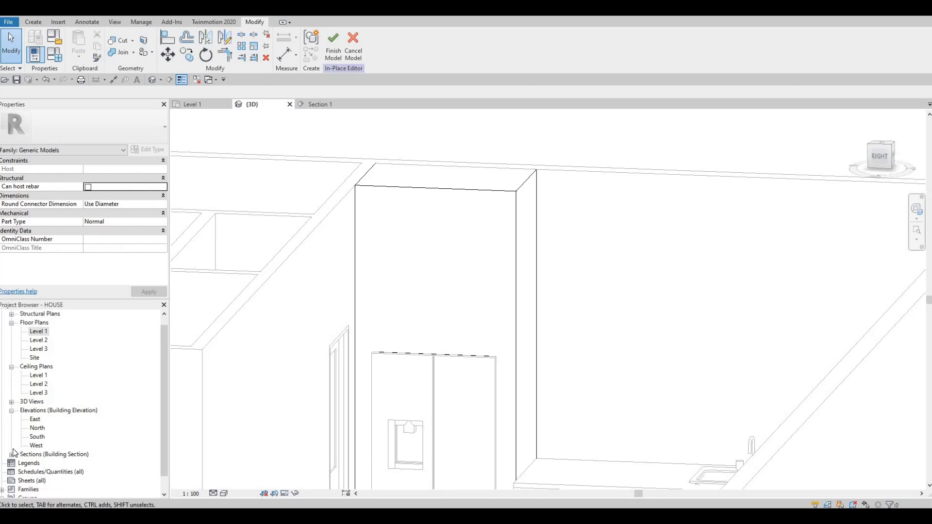
pyautogui.click(12, 446)
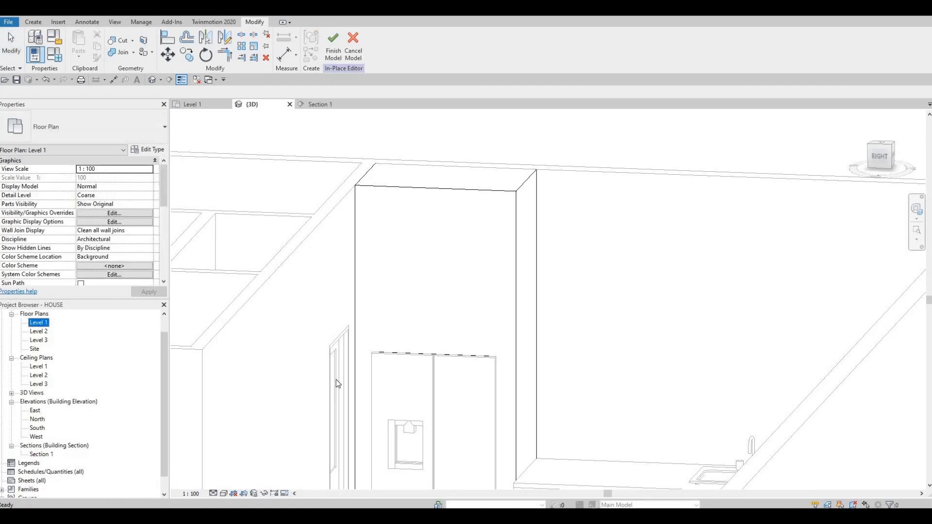
pyautogui.click(320, 105)
pyautogui.moveTo(367, 356); pyautogui.dragTo(355, 481, button='middle')
pyautogui.moveTo(339, 230); pyautogui.dragTo(335, 340, button='middle')
pyautogui.scroll(-1, 335, 340)
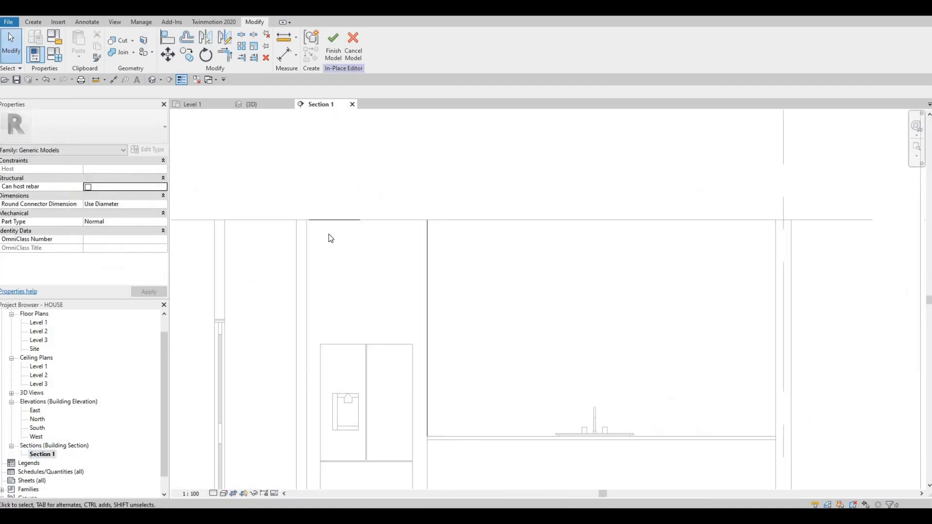
pyautogui.scroll(1, 436, 268)
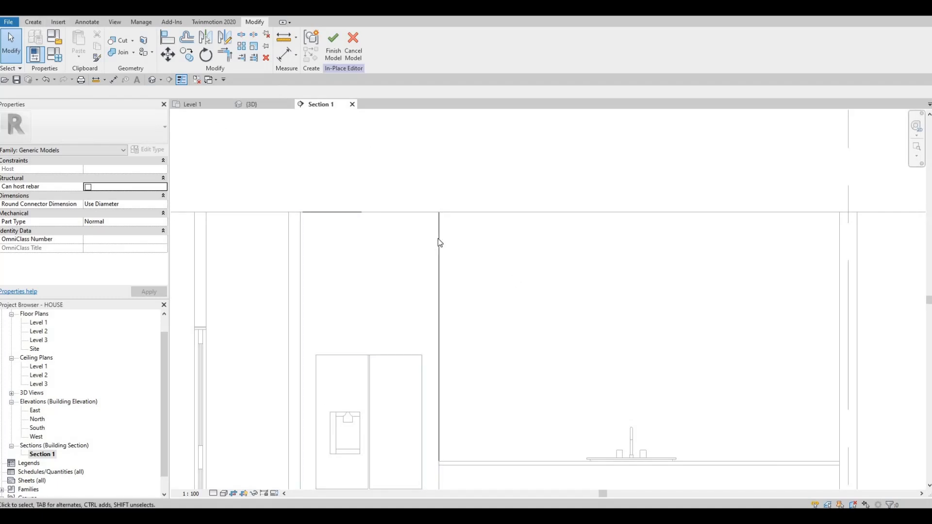
pyautogui.click(380, 202)
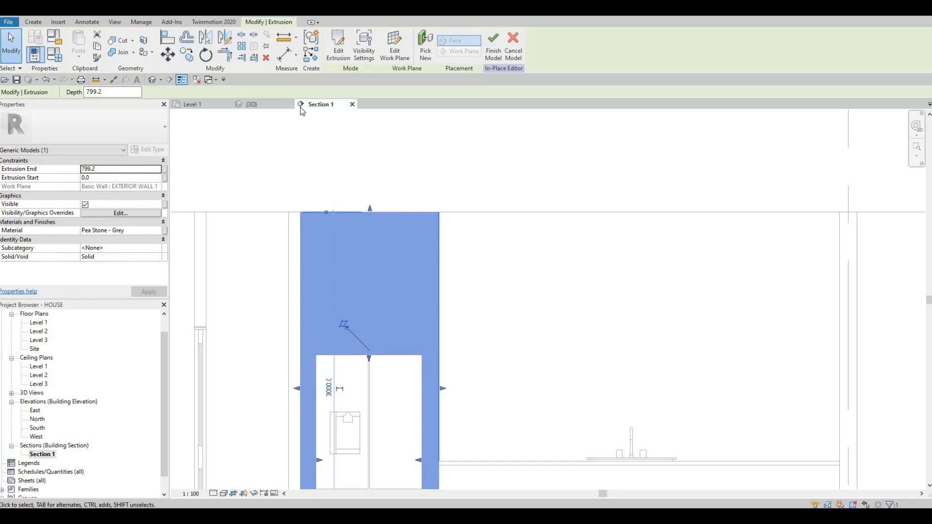
# Sketch a void extrusion rectangle about 800 mm wide and 280 mm high on the surround's front face, above the refrigerator
pyautogui.click(33, 22)
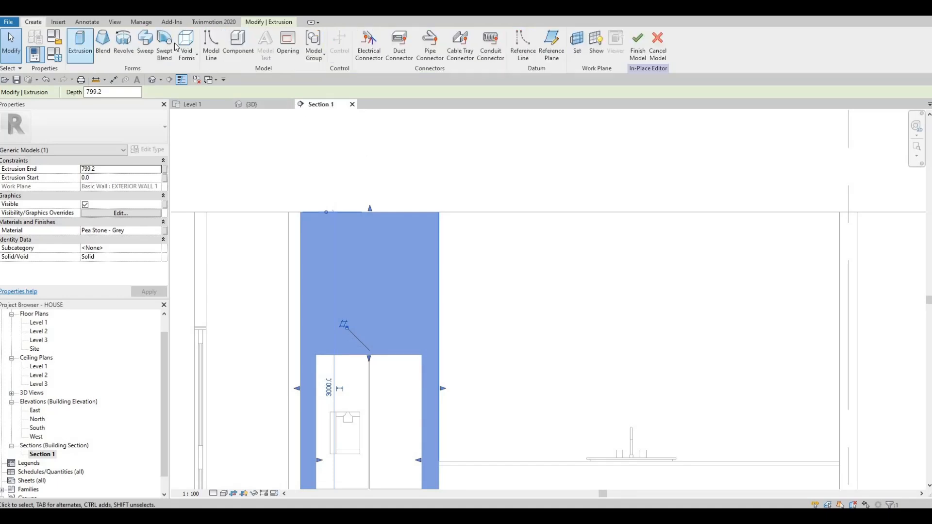
pyautogui.click(189, 51)
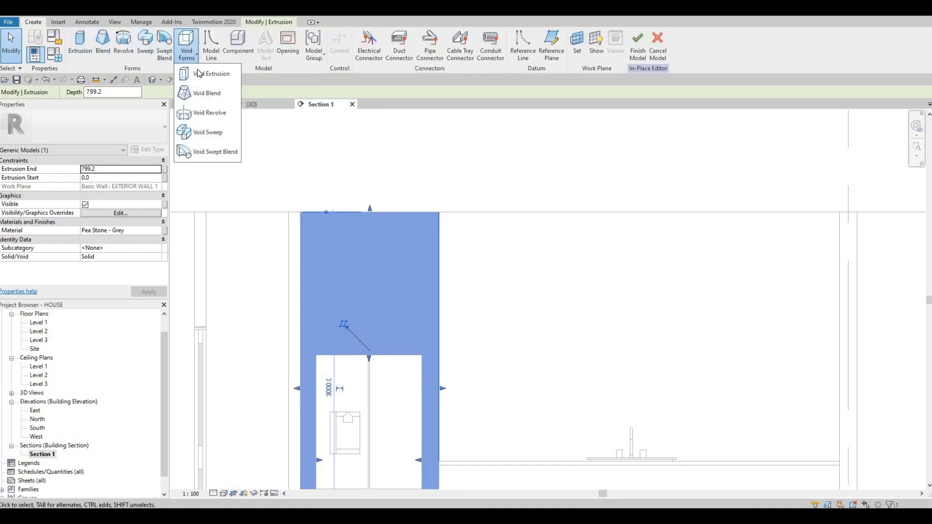
pyautogui.click(206, 74)
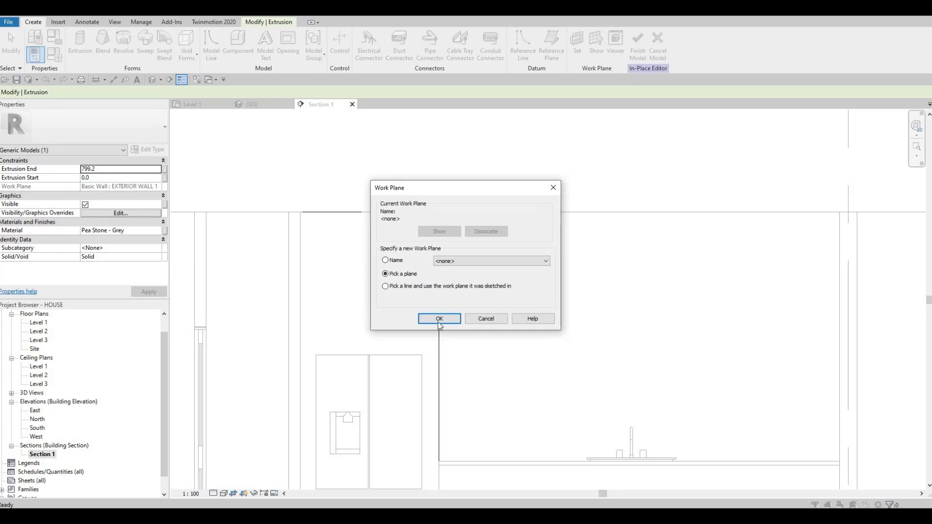
pyautogui.click(439, 318)
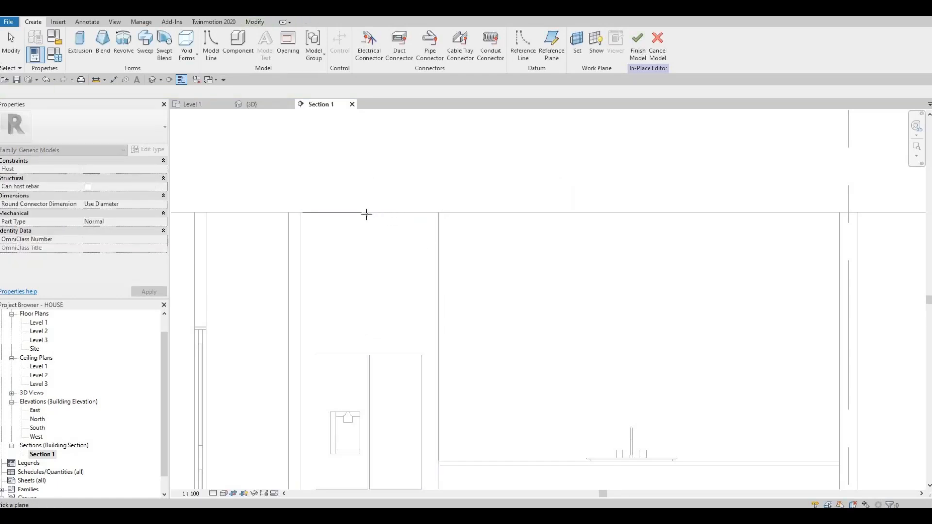
pyautogui.click(350, 245)
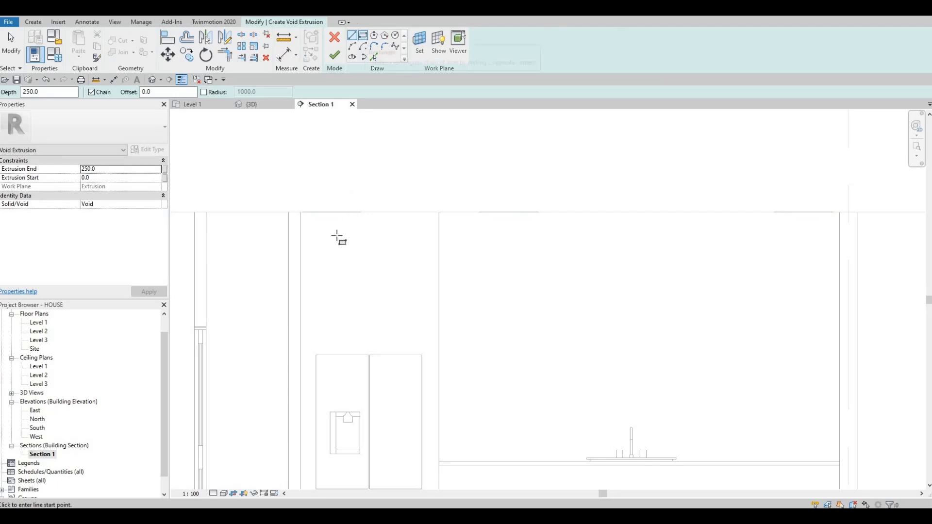
pyautogui.click(322, 232)
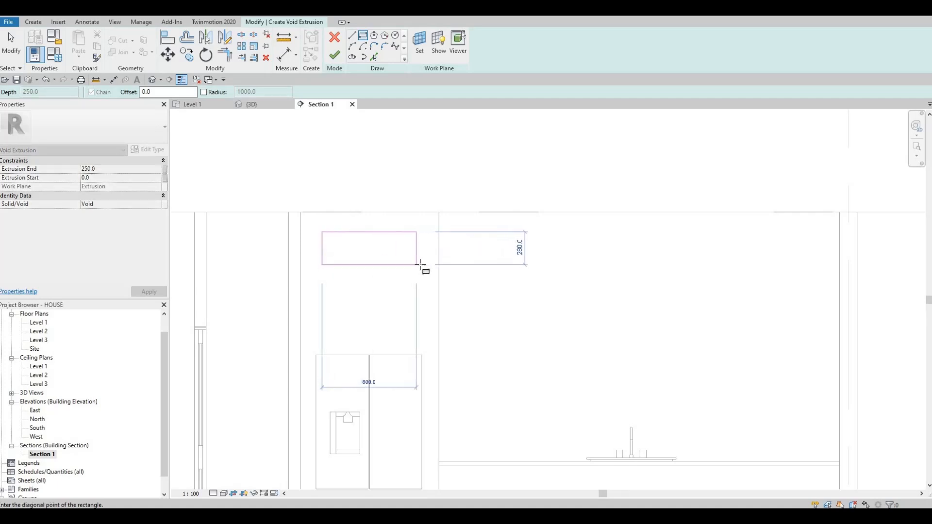
pyautogui.click(420, 264)
pyautogui.press('Escape')
pyautogui.press('Escape')
pyautogui.press('Escape')
pyautogui.scroll(1, 411, 297)
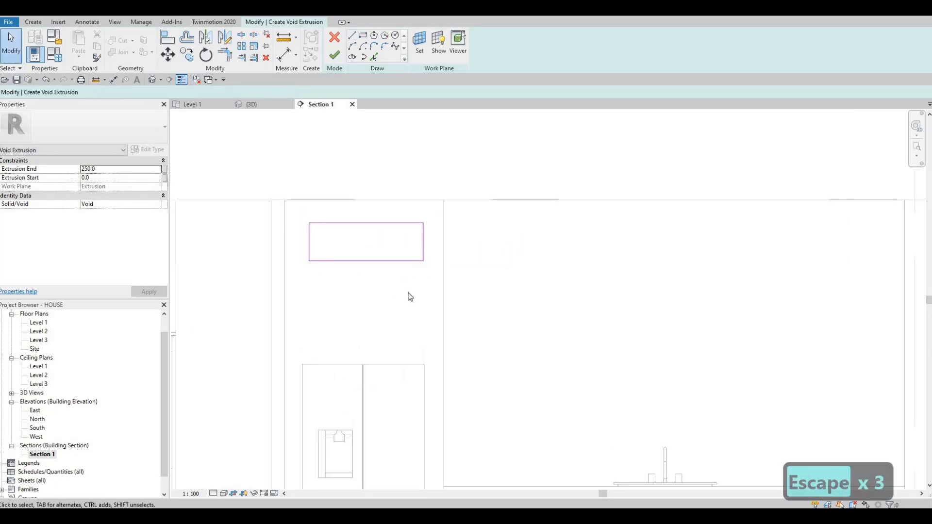
# Align the void rectangle's two vertical sides with the refrigerator's left and right edges
pyautogui.press('a')
pyautogui.press('l')
pyautogui.click(304, 380)
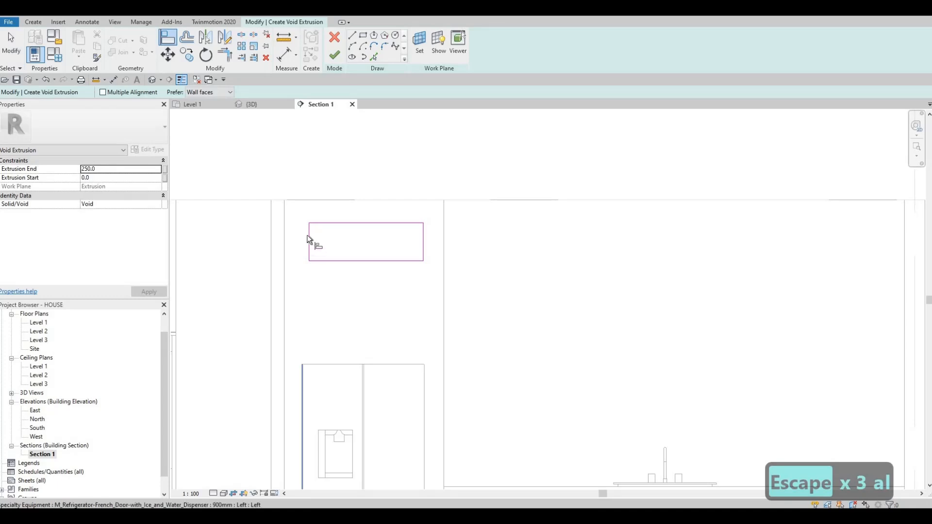
pyautogui.click(425, 385)
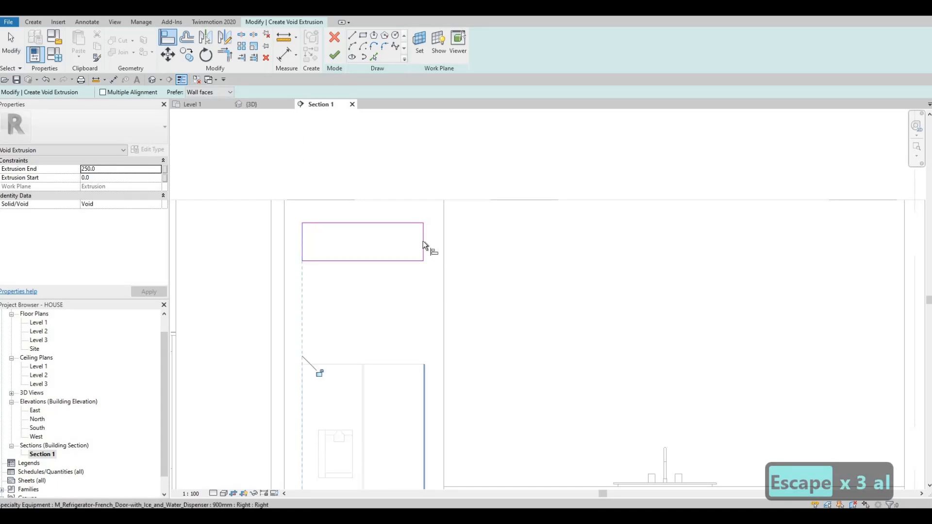
pyautogui.click(423, 241)
pyautogui.press('Escape')
pyautogui.press('Escape')
pyautogui.press('Escape')
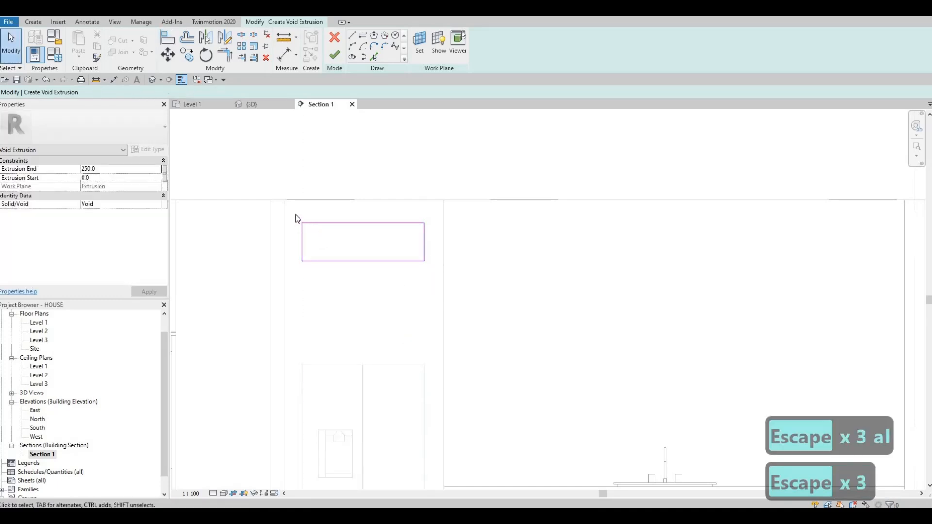
# Copy the void rectangle about 480 mm straight down, between the original and the refrigerator
pyautogui.moveTo(294, 213); pyautogui.dragTo(447, 278)
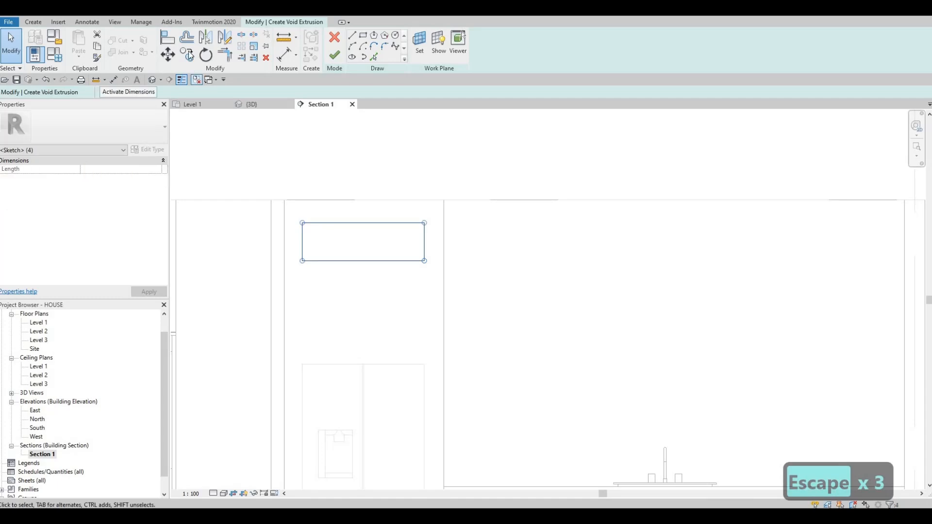
pyautogui.press('m')
pyautogui.press('v')
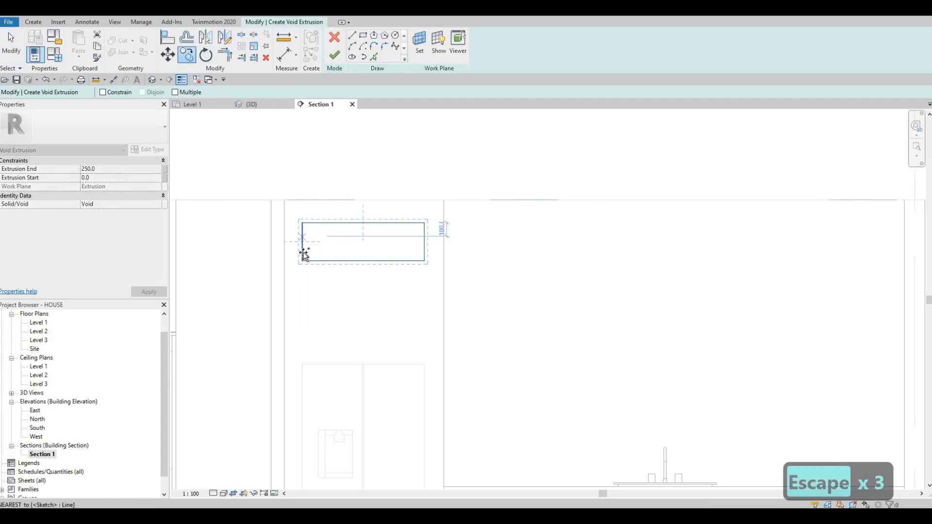
pyautogui.click(301, 242)
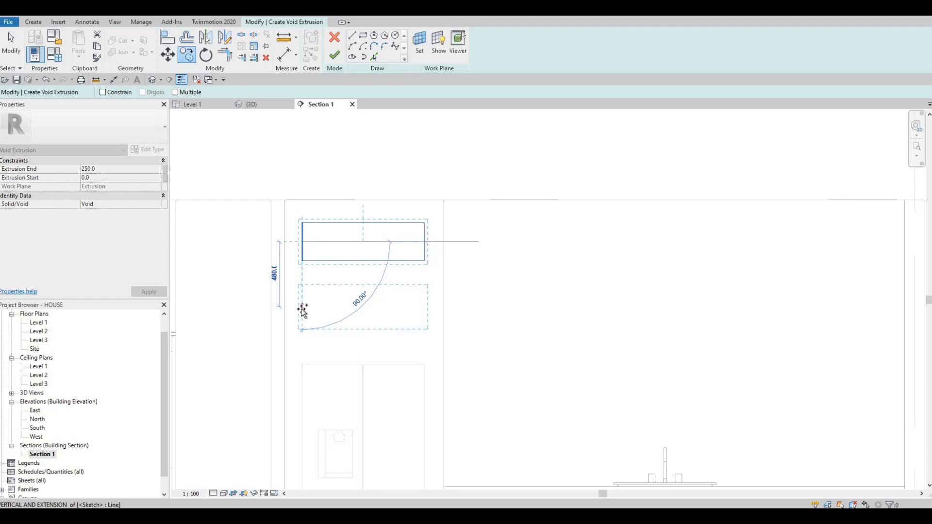
pyautogui.click(301, 310)
pyautogui.press('Escape')
pyautogui.press('Escape')
pyautogui.press('Escape')
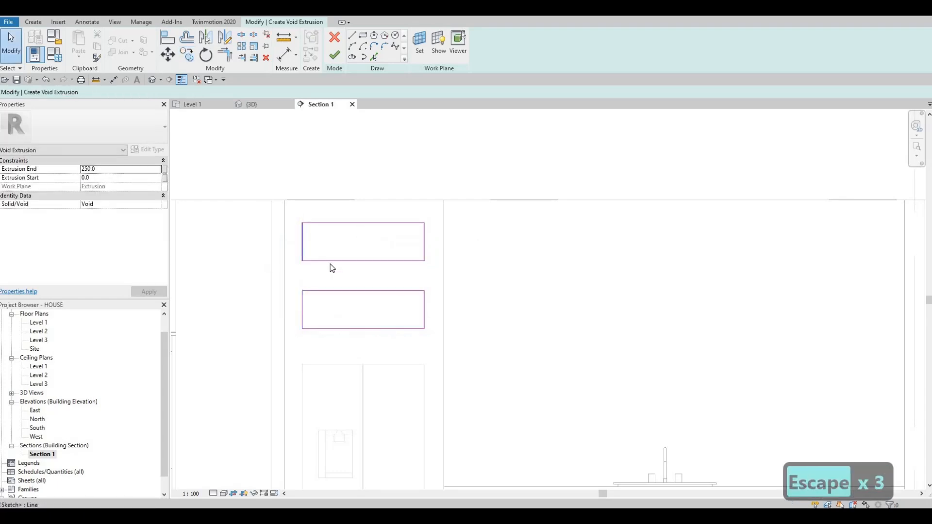
# Nudge both void rectangles slightly downward together and finish the void extrusion sketch
pyautogui.moveTo(294, 210); pyautogui.dragTo(435, 346)
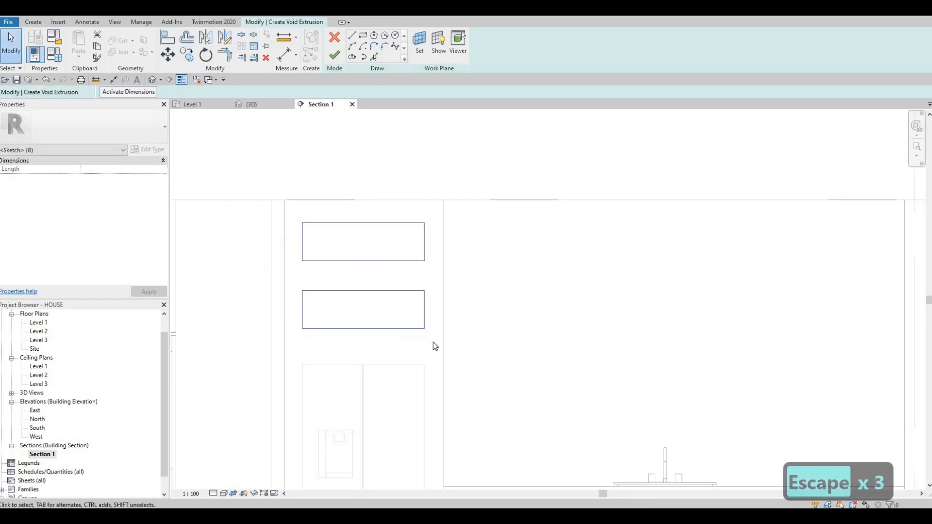
pyautogui.press('Down')
pyautogui.press('Down')
pyautogui.press('Down')
pyautogui.press('Down')
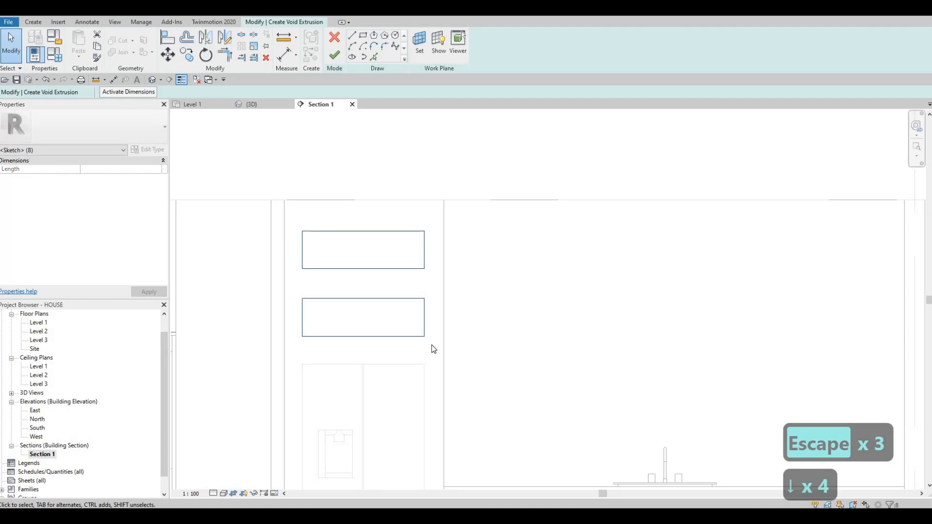
pyautogui.press('Escape')
pyautogui.press('Escape')
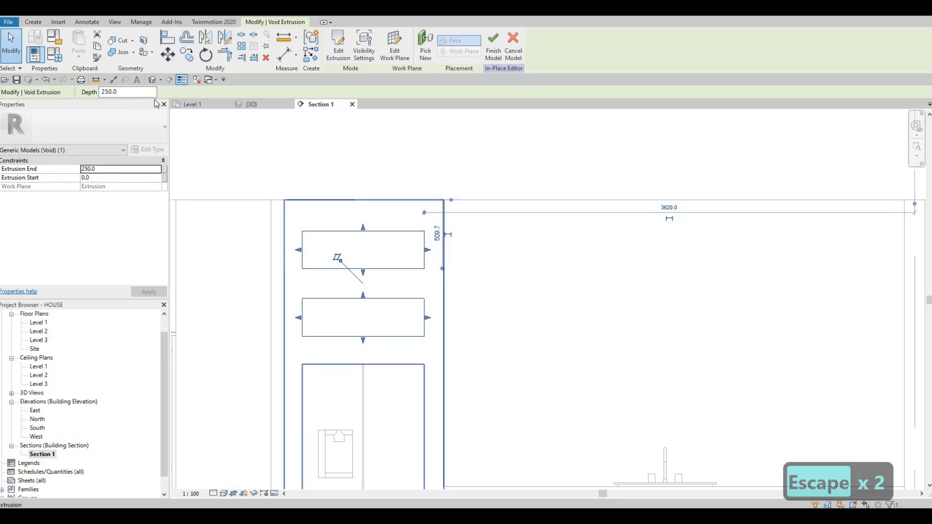
# Stretch the void extrusion to a depth of about 455 mm in the 3D view and finish the in-place surround
pyautogui.click(251, 104)
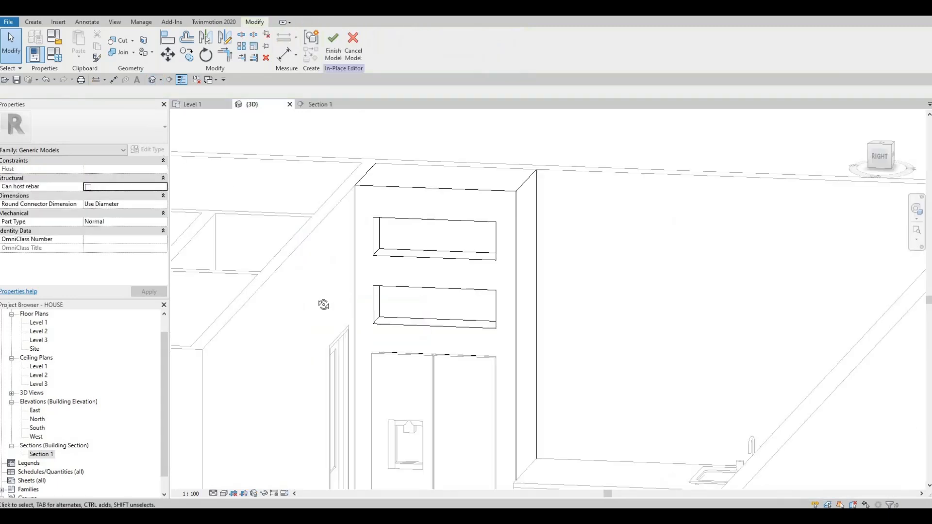
pyautogui.keyDown('shift'); pyautogui.moveTo(405, 276); pyautogui.dragTo(370, 250, button='middle'); pyautogui.keyUp('shift')
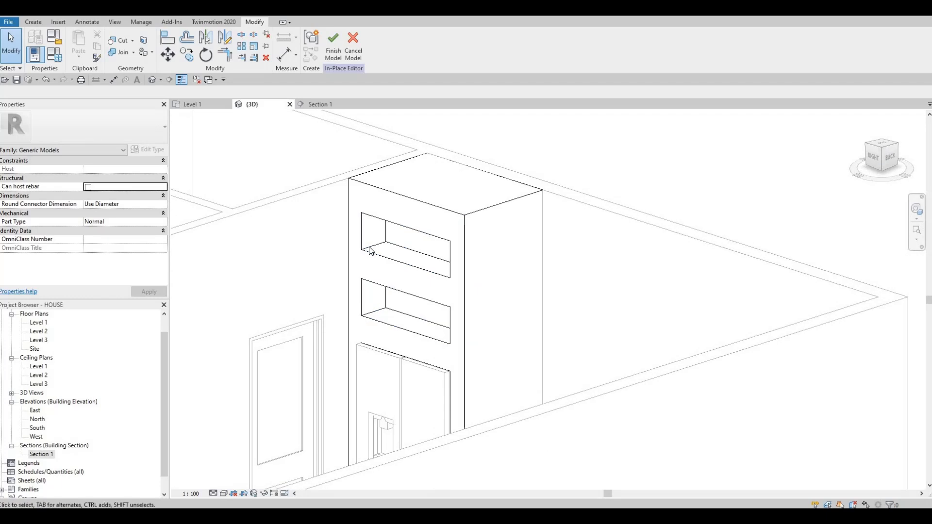
pyautogui.click(369, 234)
pyautogui.scroll(1, 435, 237)
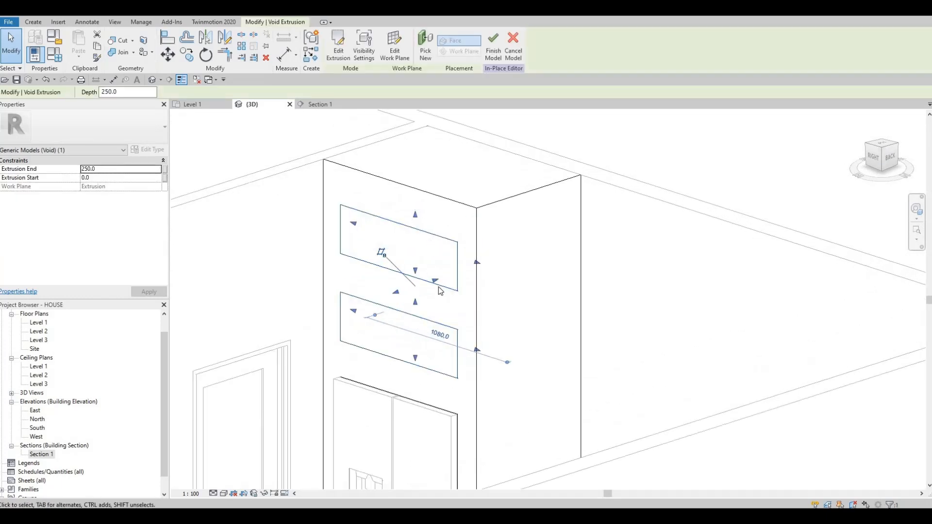
pyautogui.keyDown('shift'); pyautogui.moveTo(439, 287); pyautogui.dragTo(436, 281, button='middle'); pyautogui.keyUp('shift')
pyautogui.moveTo(438, 281); pyautogui.dragTo(449, 314)
pyautogui.keyDown('shift'); pyautogui.moveTo(541, 331); pyautogui.dragTo(199, 126, button='middle'); pyautogui.keyUp('shift')
pyautogui.keyDown('shift'); pyautogui.moveTo(416, 220); pyautogui.dragTo(421, 264, button='middle'); pyautogui.keyUp('shift')
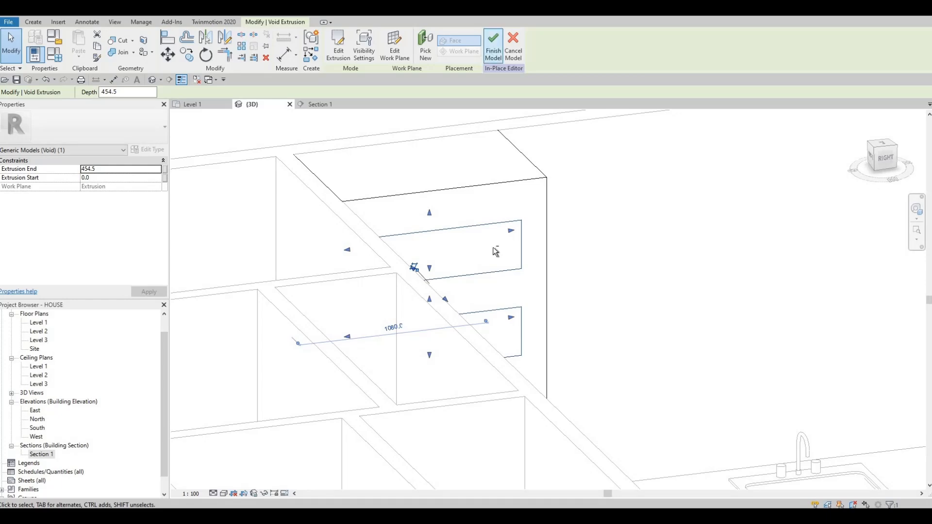
pyautogui.click(493, 46)
# Examine the two niches in the surround and the adjoining counter and sink in the 3D view
pyautogui.keyDown('shift'); pyautogui.moveTo(410, 229); pyautogui.dragTo(339, 276, button='middle'); pyautogui.keyUp('shift')
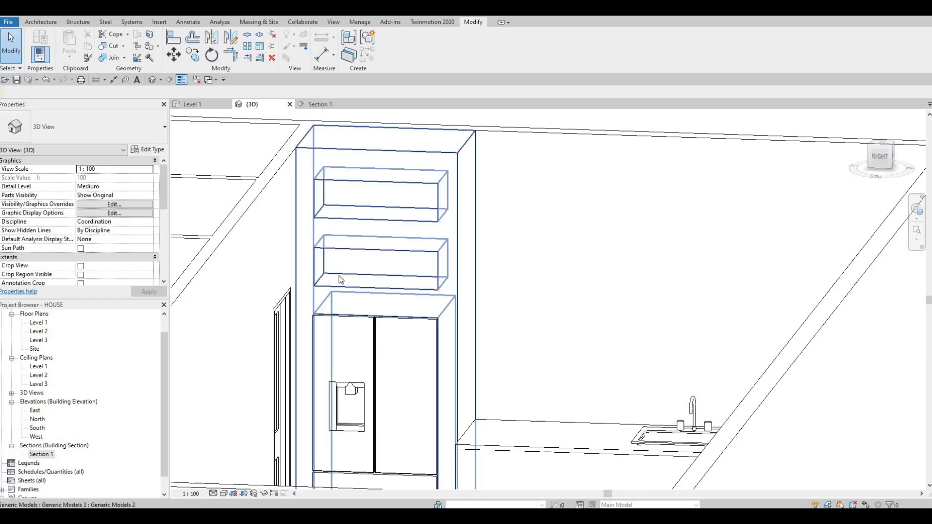
pyautogui.scroll(4, 331, 284)
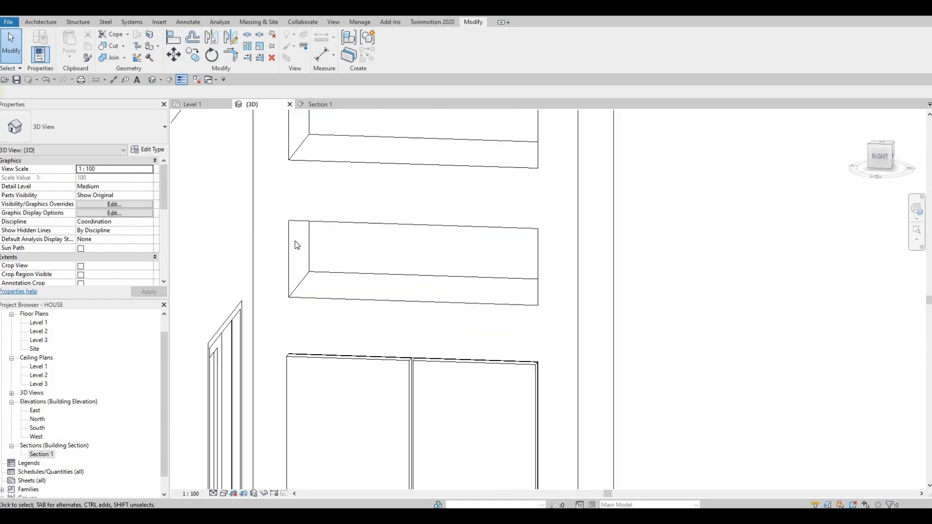
pyautogui.moveTo(399, 260); pyautogui.dragTo(334, 215, button='middle')
pyautogui.scroll(-1, 334, 216)
pyautogui.keyDown('shift'); pyautogui.moveTo(392, 313); pyautogui.dragTo(361, 409, button='middle'); pyautogui.keyUp('shift')
pyautogui.press('F1')
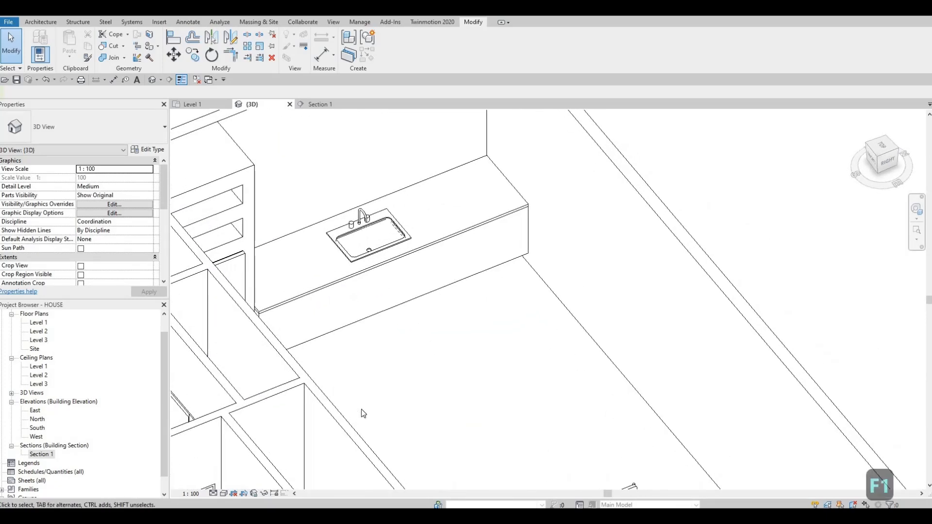
pyautogui.keyDown('shift'); pyautogui.moveTo(328, 341); pyautogui.dragTo(334, 196, button='middle'); pyautogui.keyUp('shift')
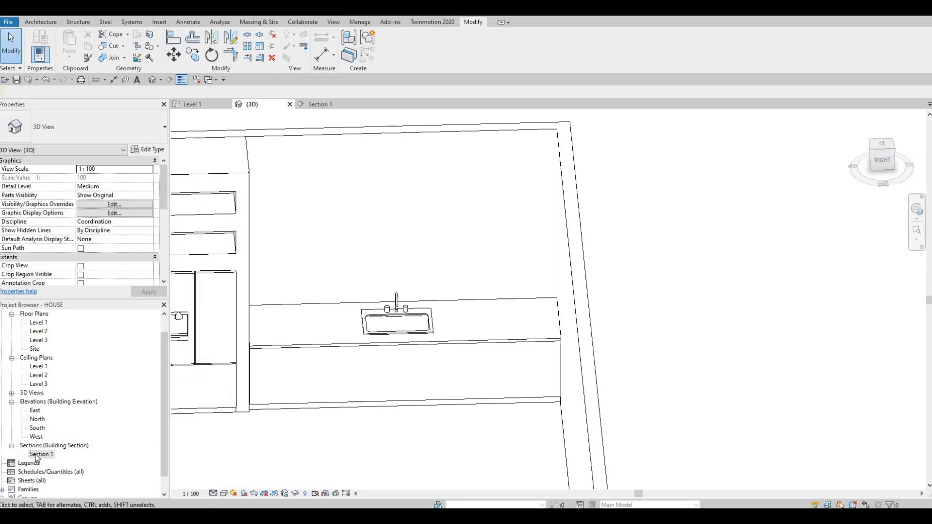
# Start a new in-place component of category Generic Models in the Section 1 view, accepting the default name
pyautogui.moveTo(421, 403); pyautogui.dragTo(304, 331, button='middle')
pyautogui.scroll(-3, 304, 331)
pyautogui.moveTo(429, 267); pyautogui.dragTo(386, 276, button='middle')
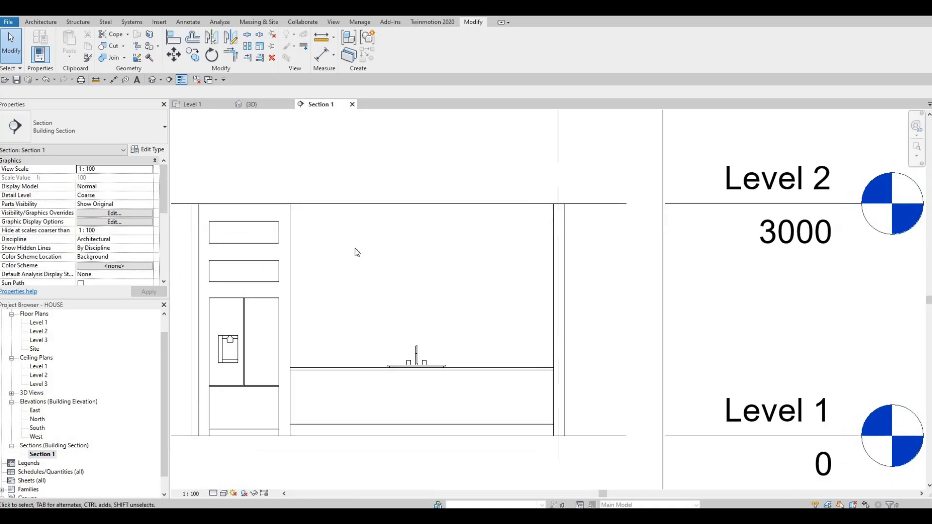
pyautogui.moveTo(388, 224); pyautogui.dragTo(385, 222, button='middle')
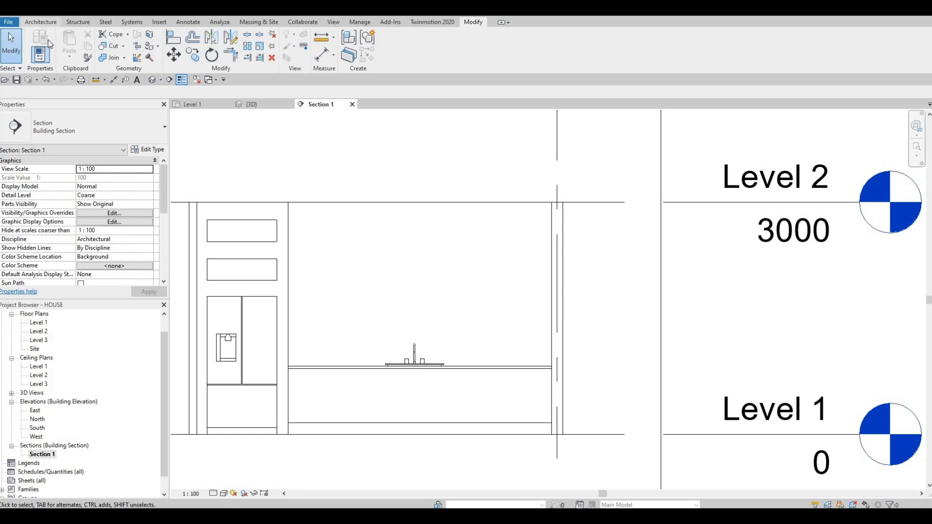
pyautogui.click(41, 21)
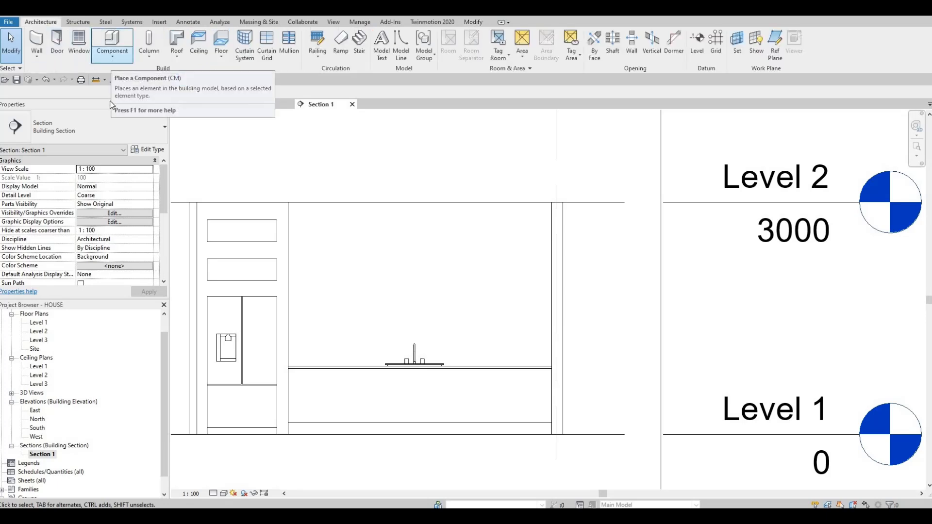
pyautogui.click(112, 57)
pyautogui.click(127, 94)
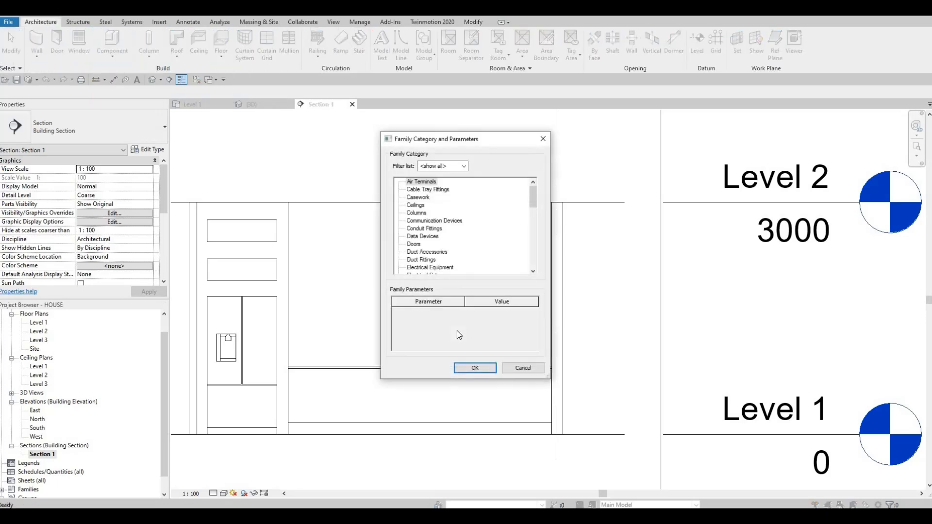
pyautogui.scroll(-4, 458, 245)
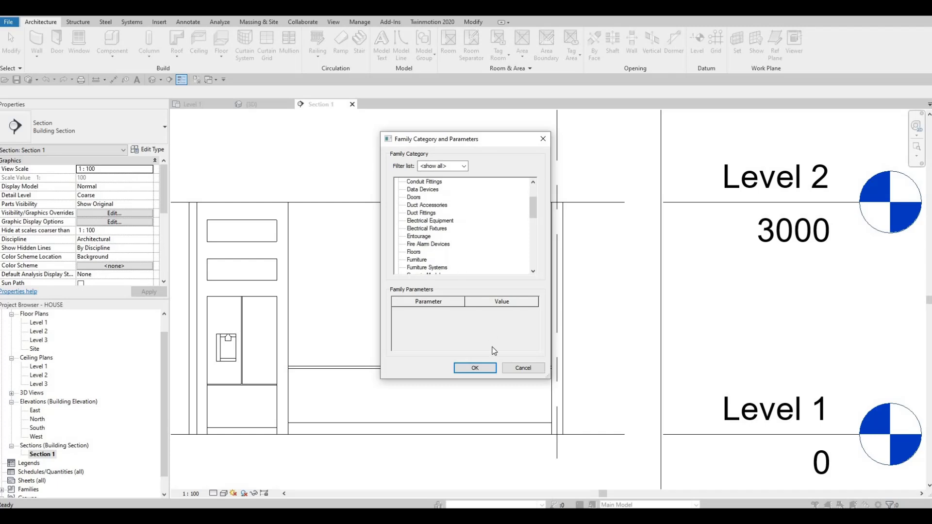
pyautogui.click(475, 367)
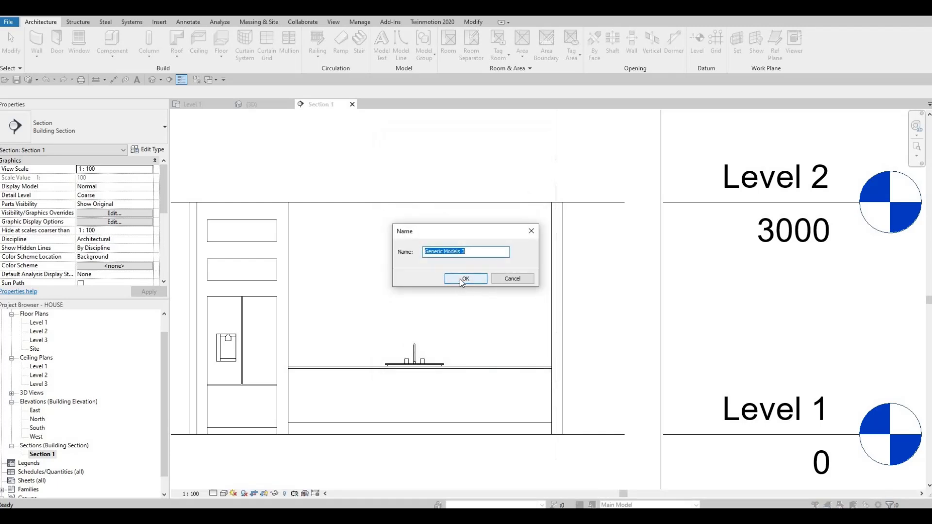
pyautogui.press('Return')
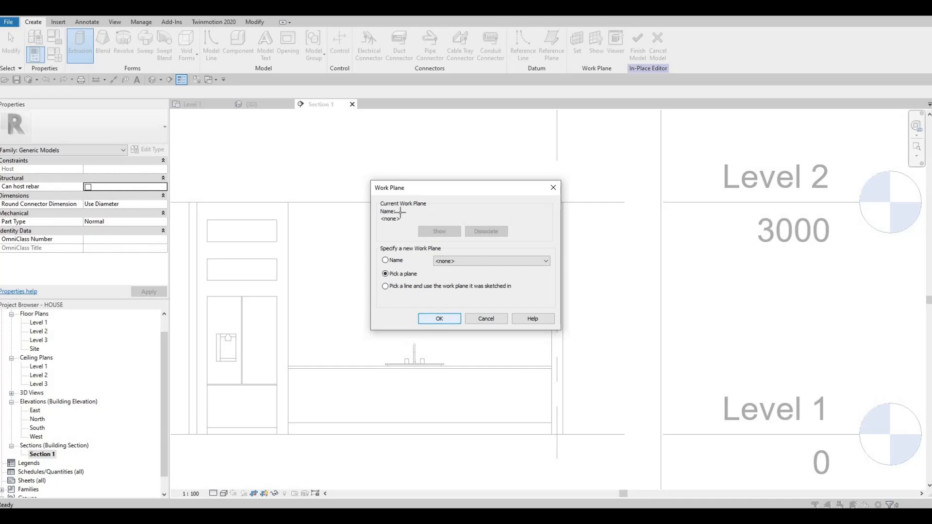
# Sketch an extrusion rectangle about 3400 mm wide and 867 mm high on the exterior wall face, from the wall top above the counter
pyautogui.click(439, 319)
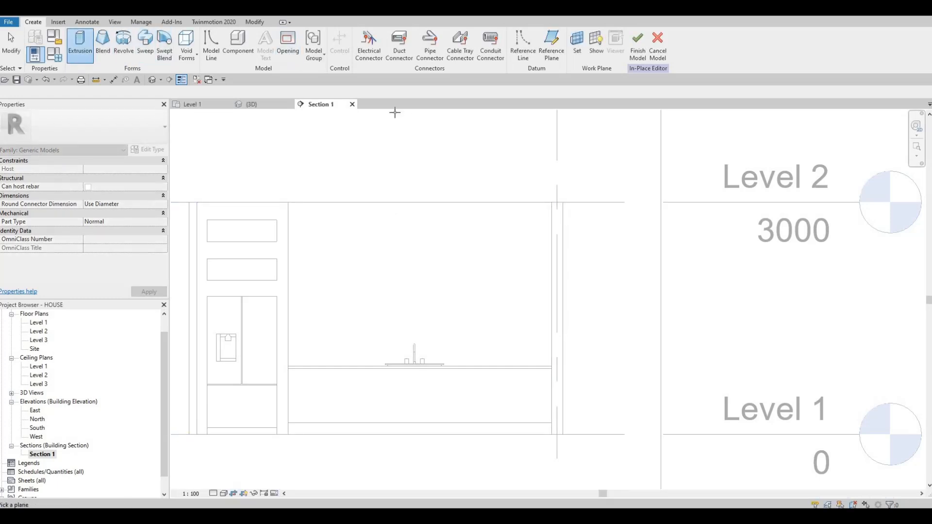
pyautogui.click(423, 202)
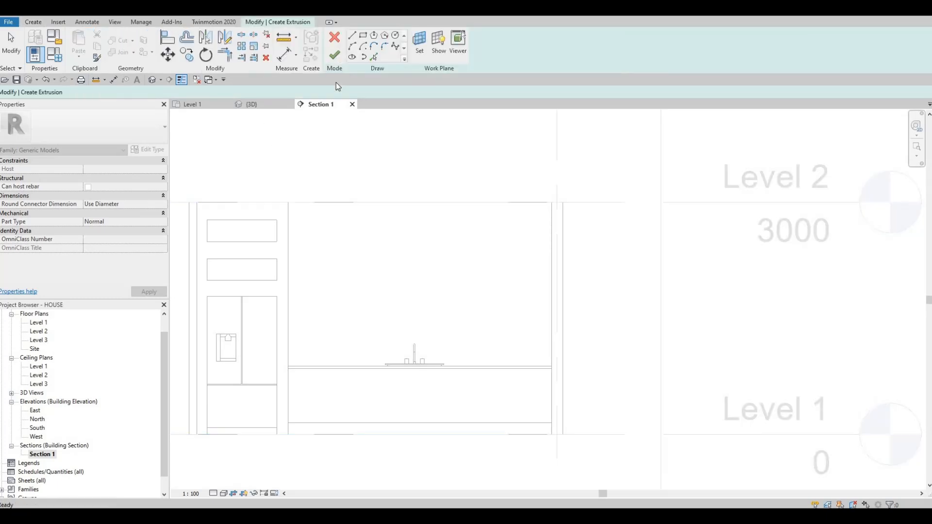
pyautogui.click(363, 35)
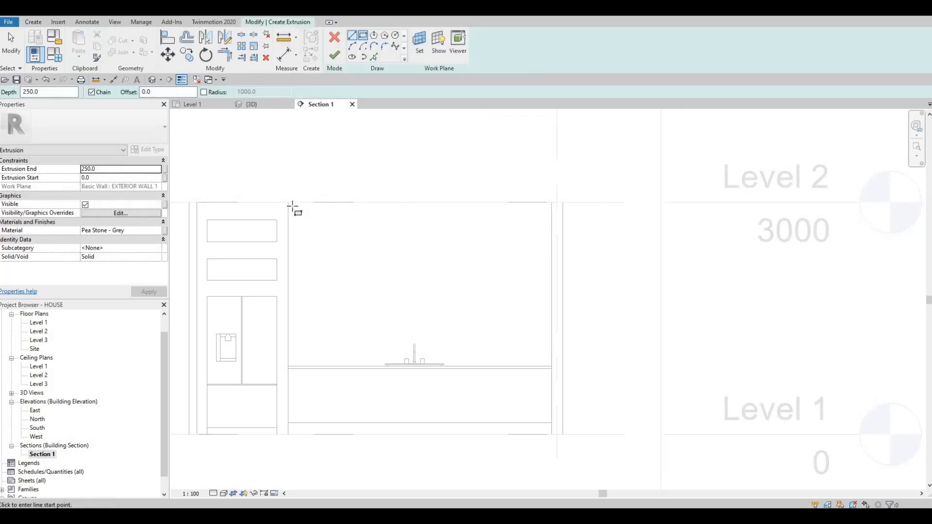
pyautogui.click(289, 202)
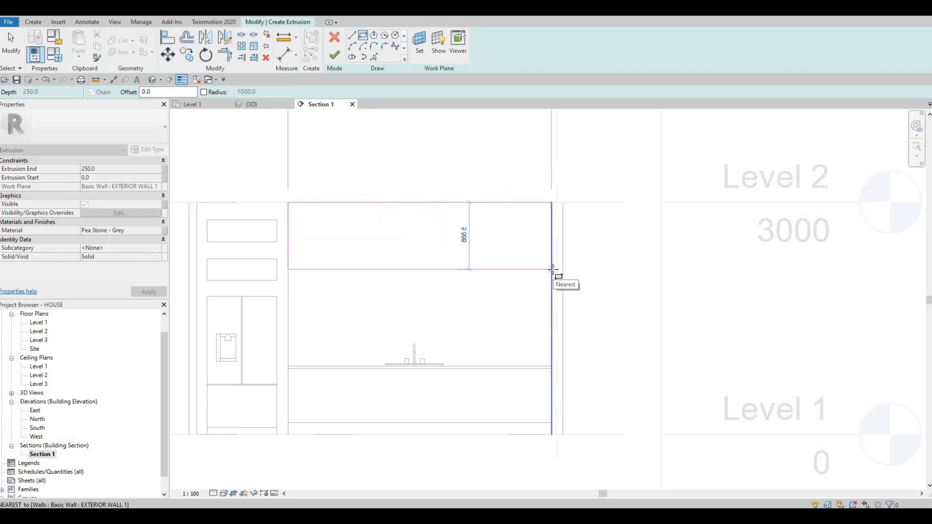
pyautogui.click(550, 270)
pyautogui.press('Escape')
pyautogui.press('Escape')
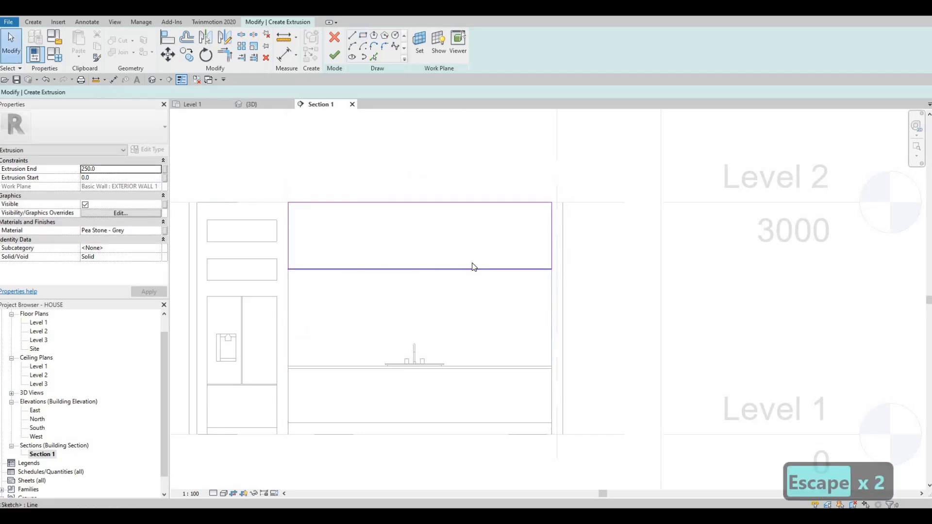
# Set the height of the extrusion rectangle above the counter to 900 mm
pyautogui.click(474, 269)
pyautogui.click(564, 238)
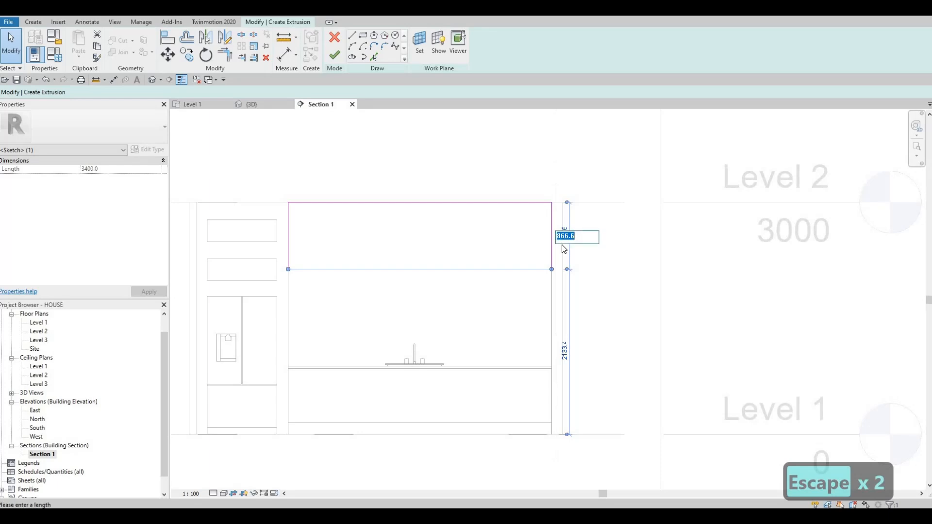
pyautogui.write('900')
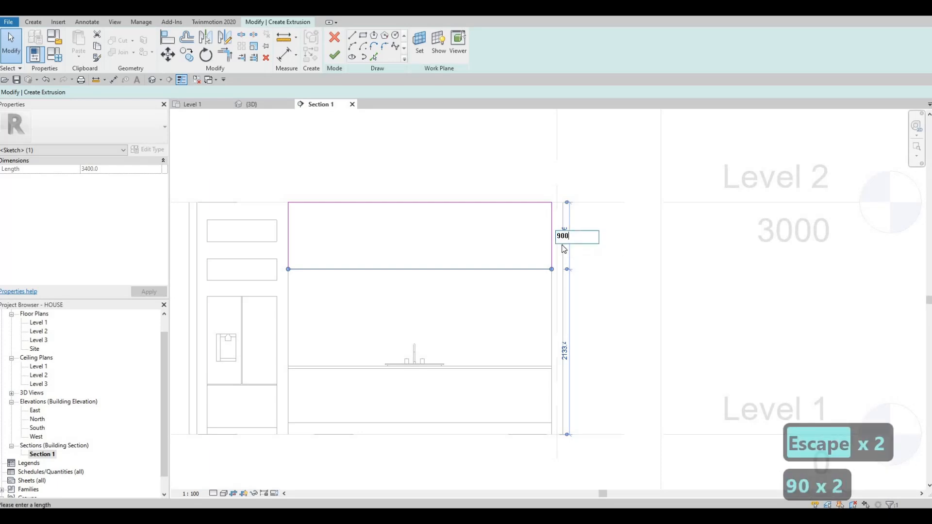
pyautogui.press('Return')
pyautogui.press('Escape')
pyautogui.press('Escape')
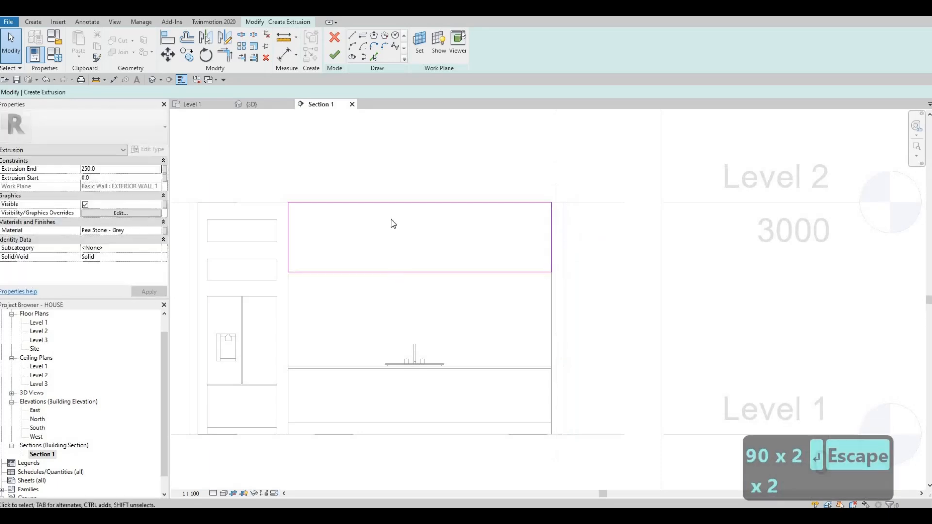
# Set the extrusion end of the new solid above the counter to 500 mm
pyautogui.scroll(-2, 392, 228)
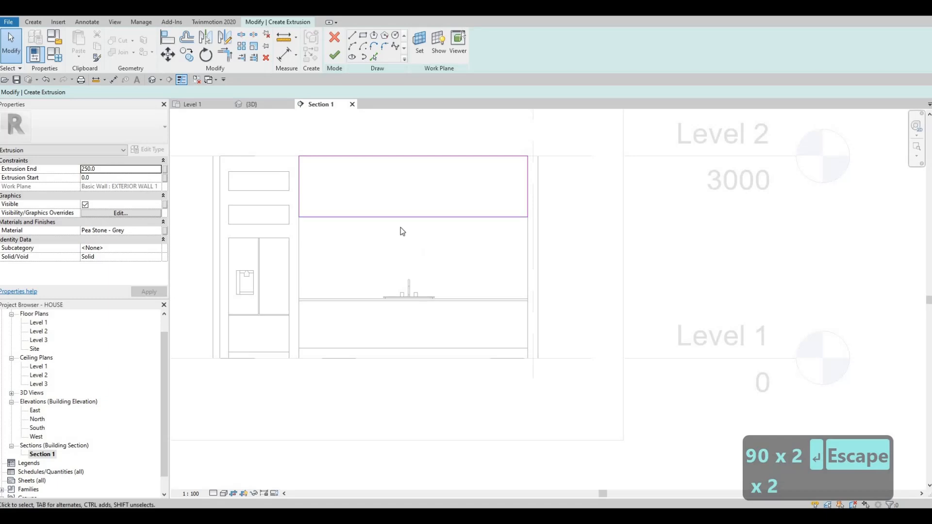
pyautogui.moveTo(402, 231); pyautogui.dragTo(408, 265, button='middle')
pyautogui.scroll(1, 405, 262)
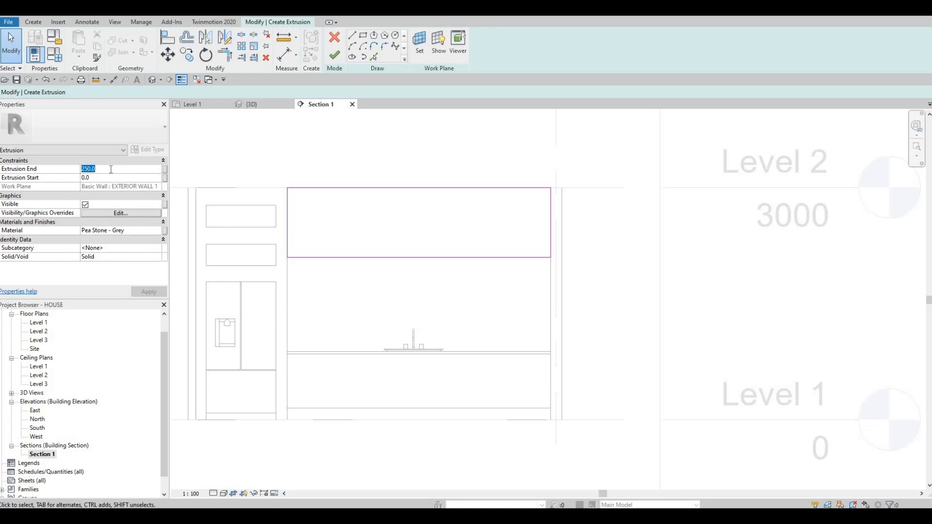
pyautogui.write('500')
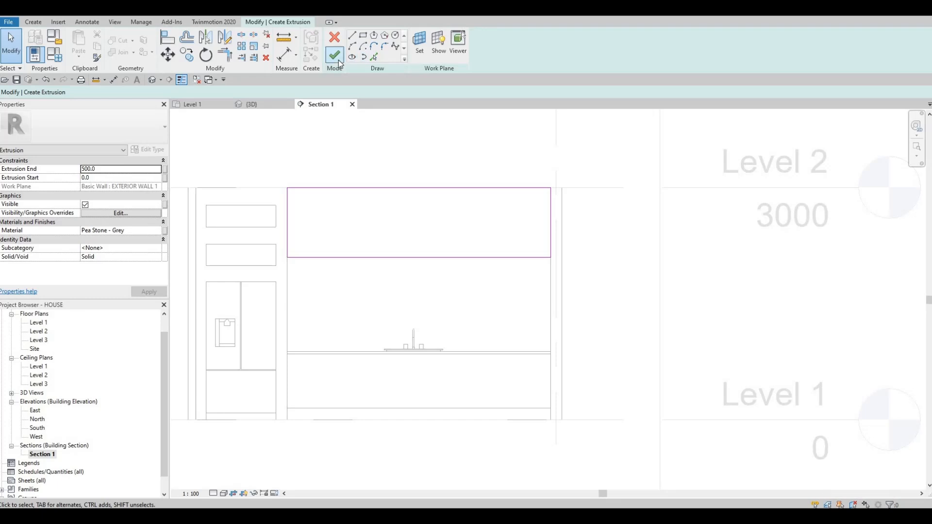
# Assign the Wall Texture, Stucco, Coarse material from the AEC Plaster library to the extrusion above the counter
pyautogui.click(155, 232)
pyautogui.click(159, 232)
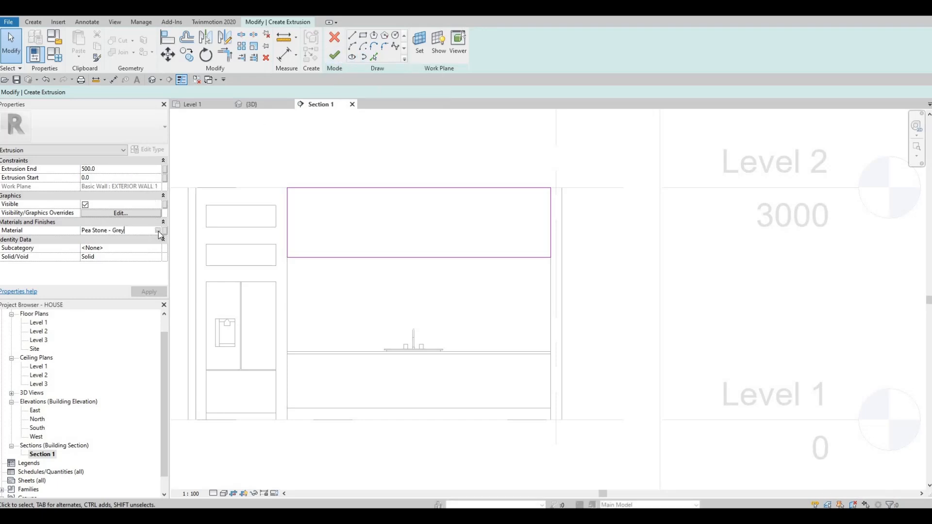
pyautogui.click(158, 232)
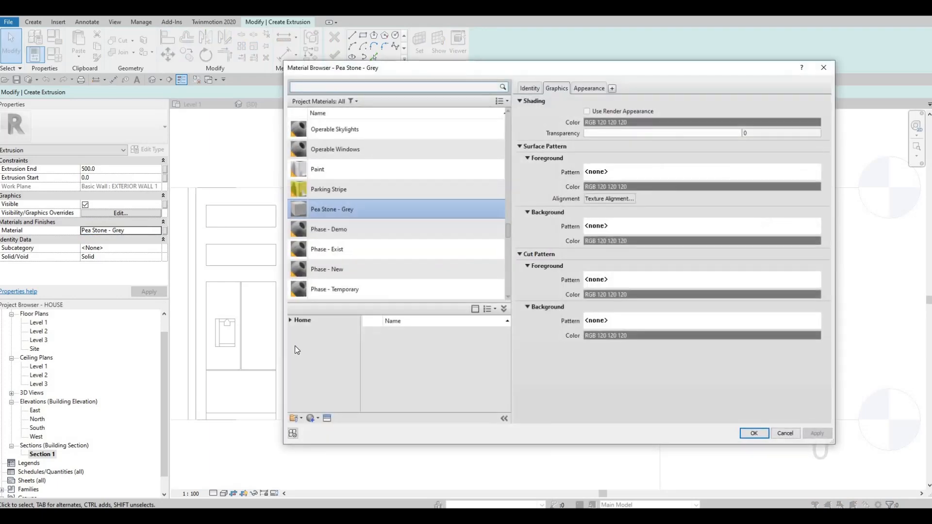
pyautogui.click(290, 322)
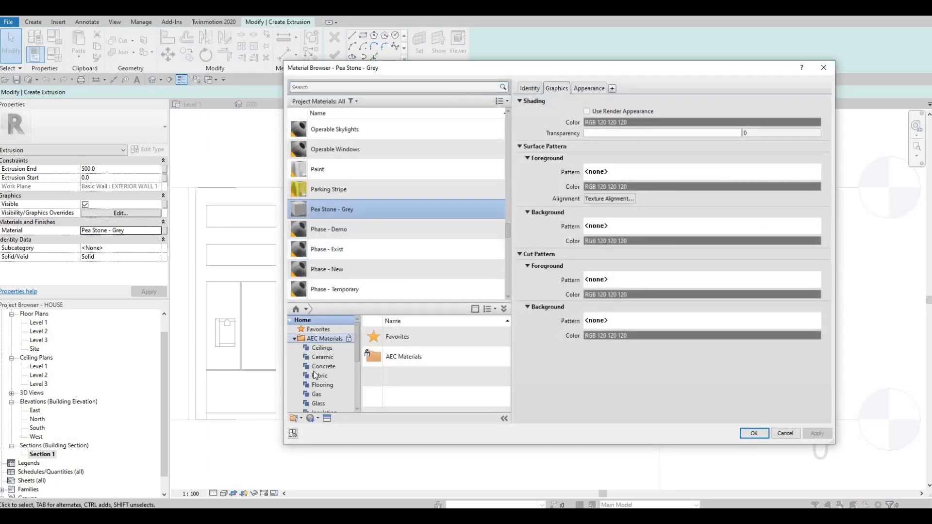
pyautogui.scroll(-4, 316, 382)
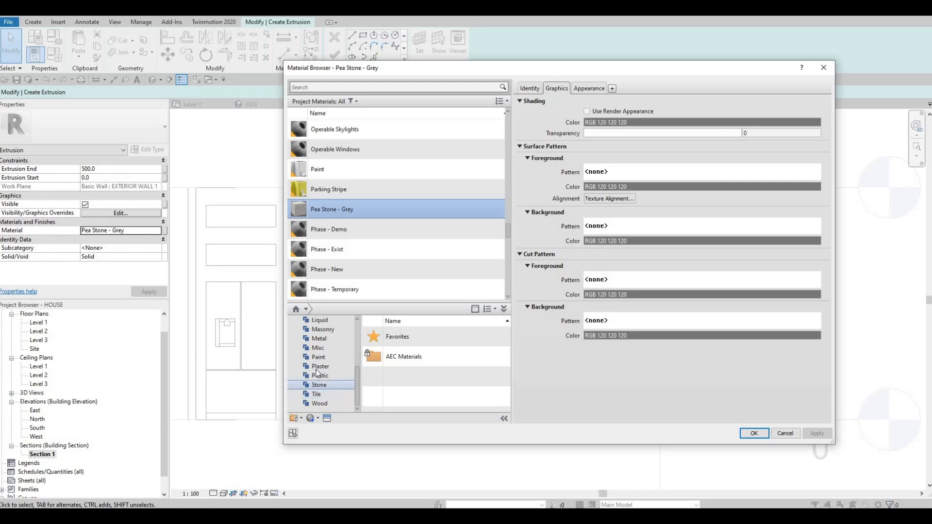
pyautogui.click(320, 366)
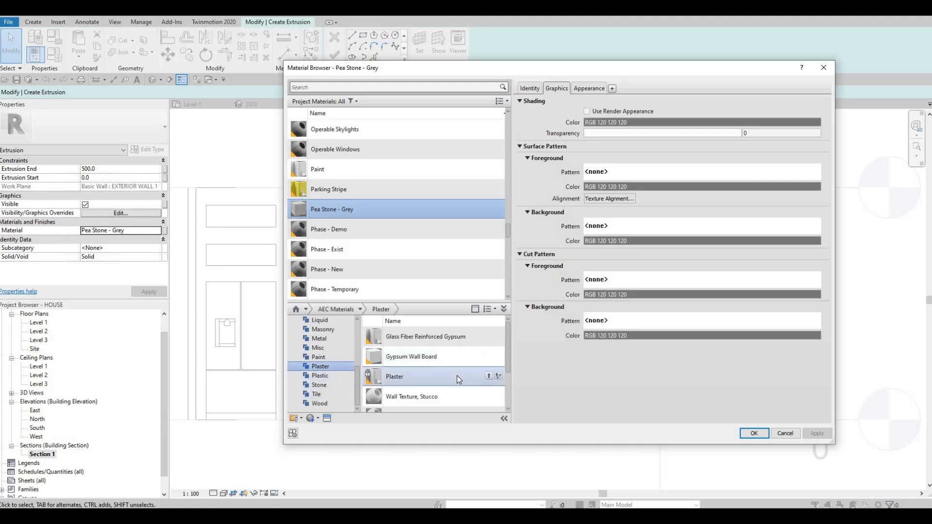
pyautogui.scroll(-3, 452, 383)
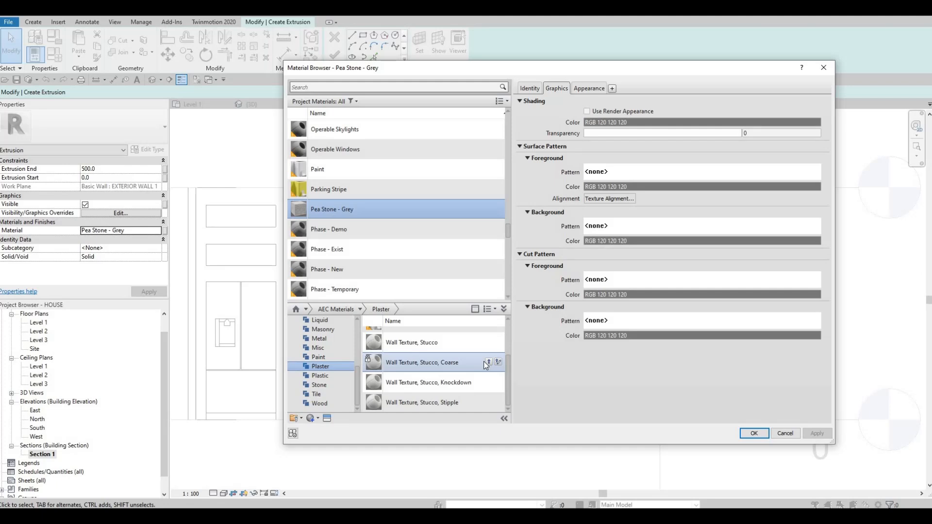
pyautogui.click(491, 362)
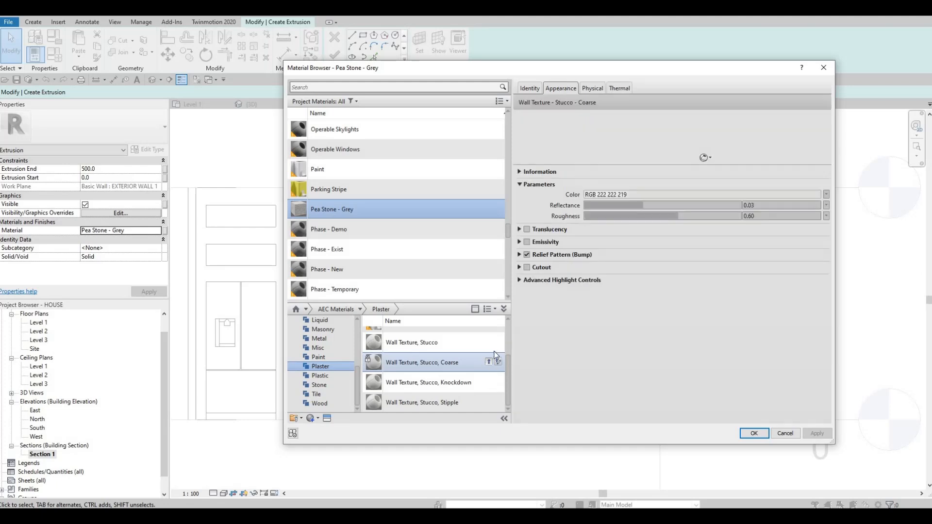
pyautogui.click(491, 362)
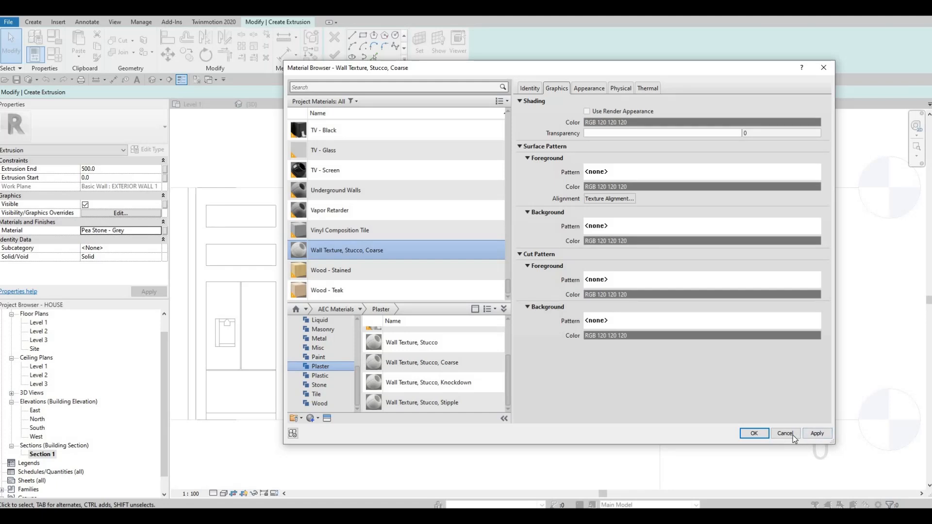
pyautogui.click(765, 437)
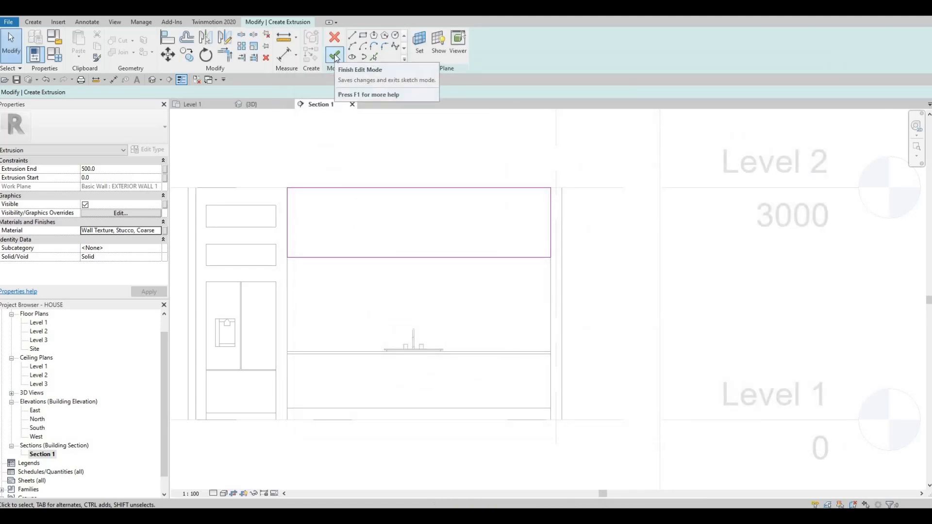
# Finish the extrusion sketch and the in-place model of the upper cabinet, and inspect it in the default 3D view
pyautogui.click(335, 57)
pyautogui.click(154, 81)
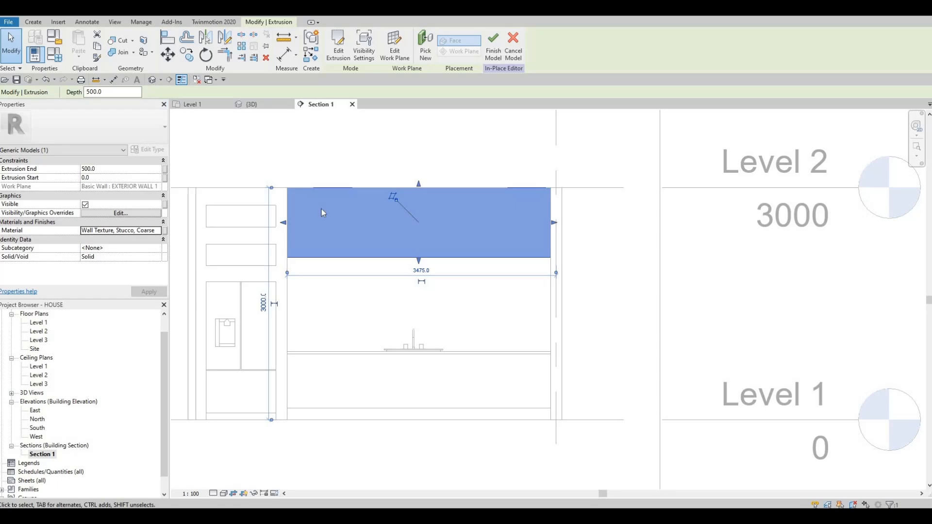
pyautogui.keyDown('shift'); pyautogui.moveTo(335, 235); pyautogui.dragTo(384, 223, button='middle'); pyautogui.keyUp('shift')
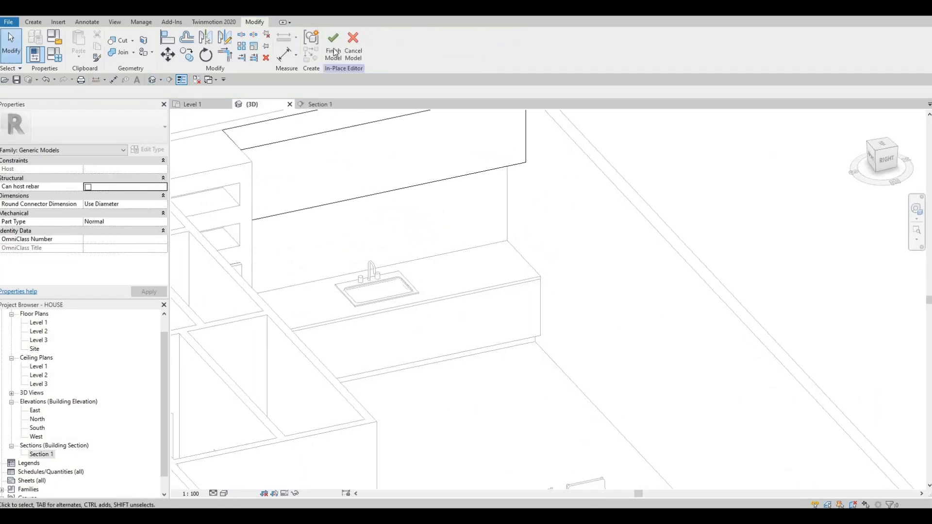
pyautogui.click(333, 55)
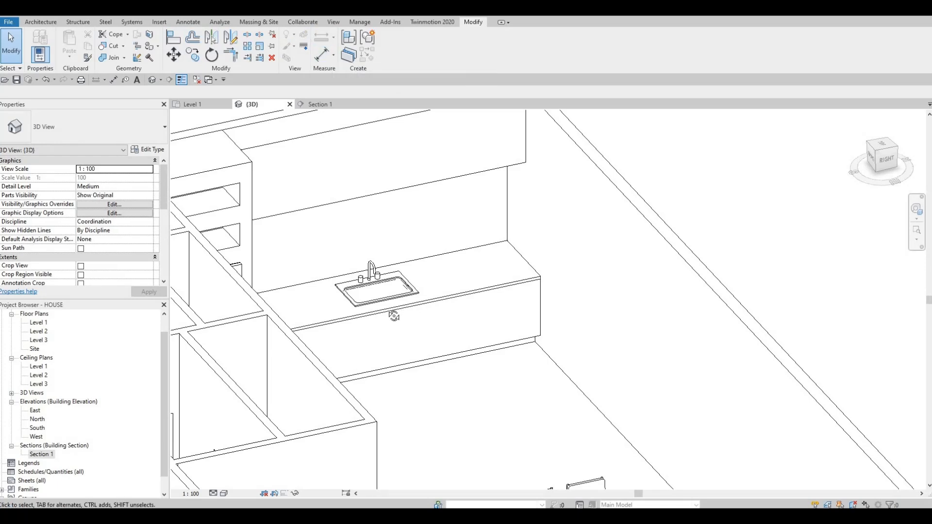
pyautogui.keyDown('shift'); pyautogui.moveTo(360, 314); pyautogui.dragTo(402, 247, button='middle'); pyautogui.keyUp('shift')
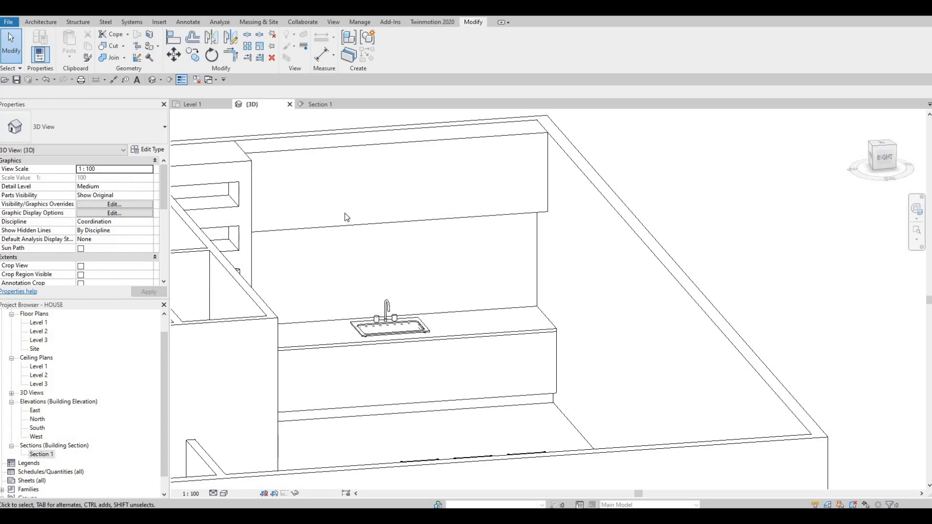
pyautogui.keyDown('shift'); pyautogui.moveTo(382, 376); pyautogui.dragTo(288, 375, button='middle'); pyautogui.keyUp('shift')
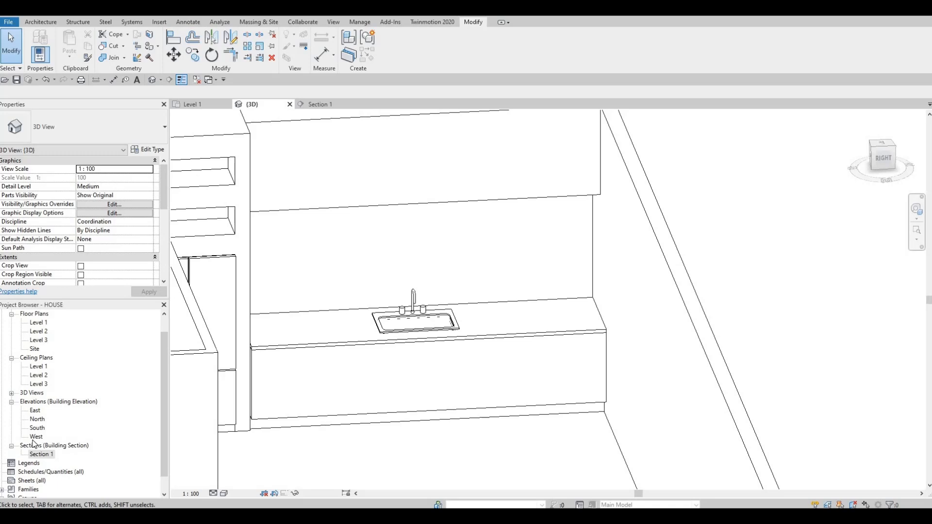
# Start another in-place component of category Generic Models in the Section 1 view, accepting the default name
pyautogui.doubleClick(41, 454)
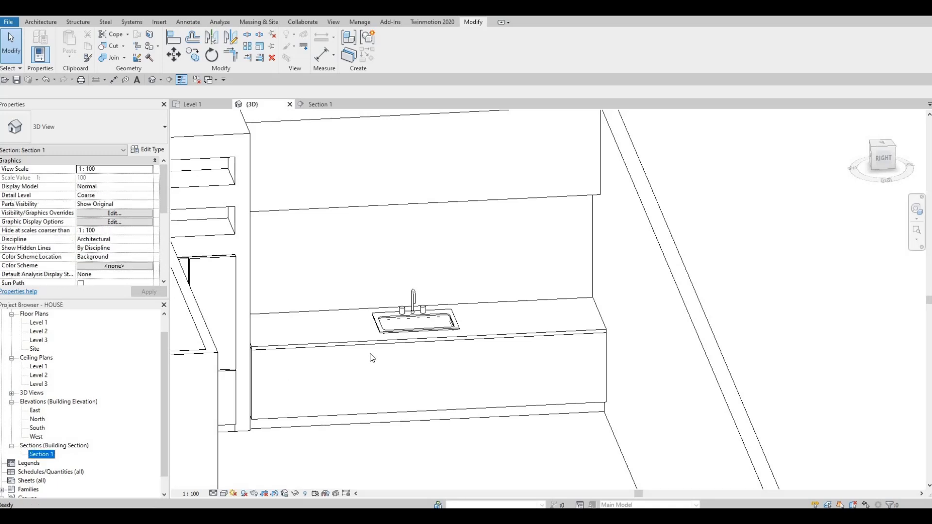
pyautogui.scroll(1, 379, 367)
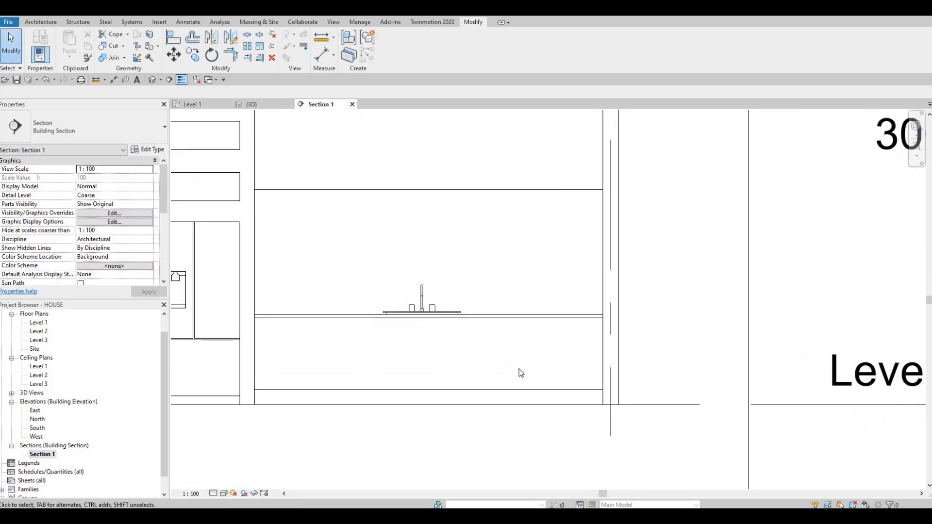
pyautogui.scroll(-1, 354, 262)
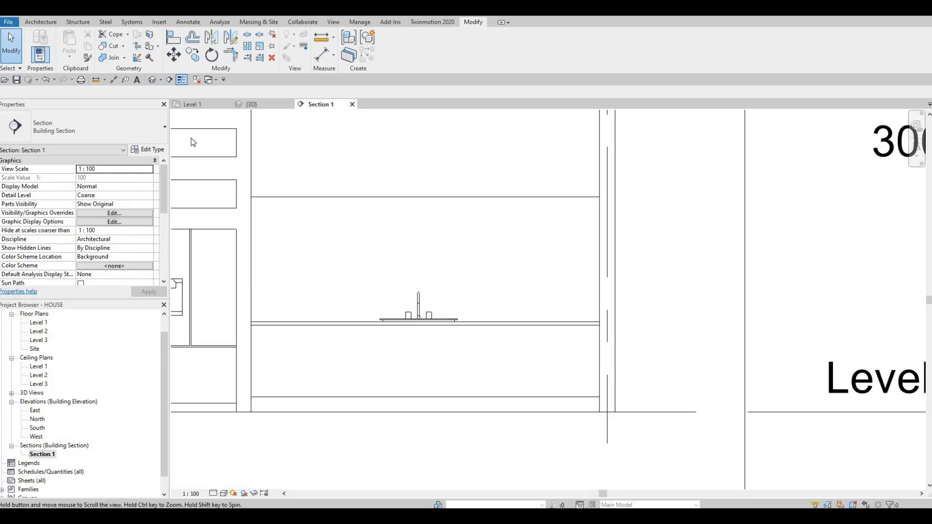
pyautogui.click(43, 22)
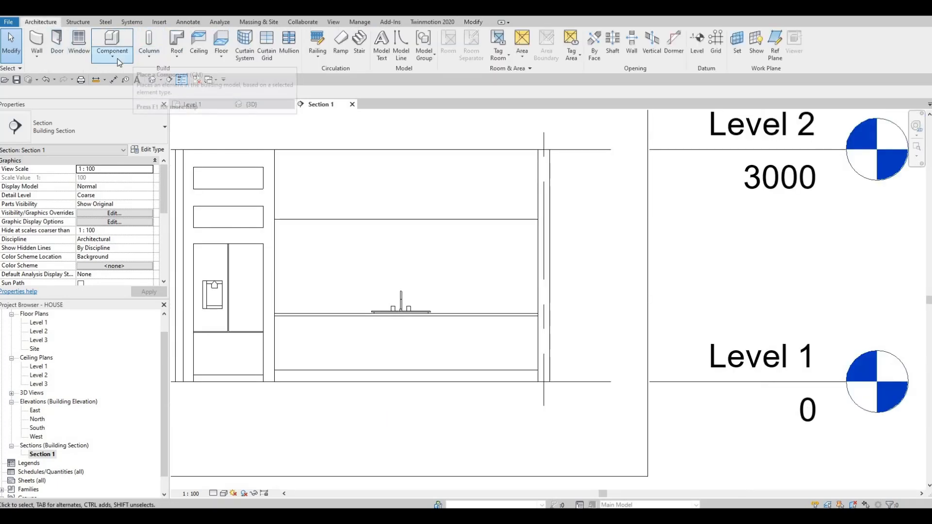
pyautogui.click(129, 60)
pyautogui.click(122, 98)
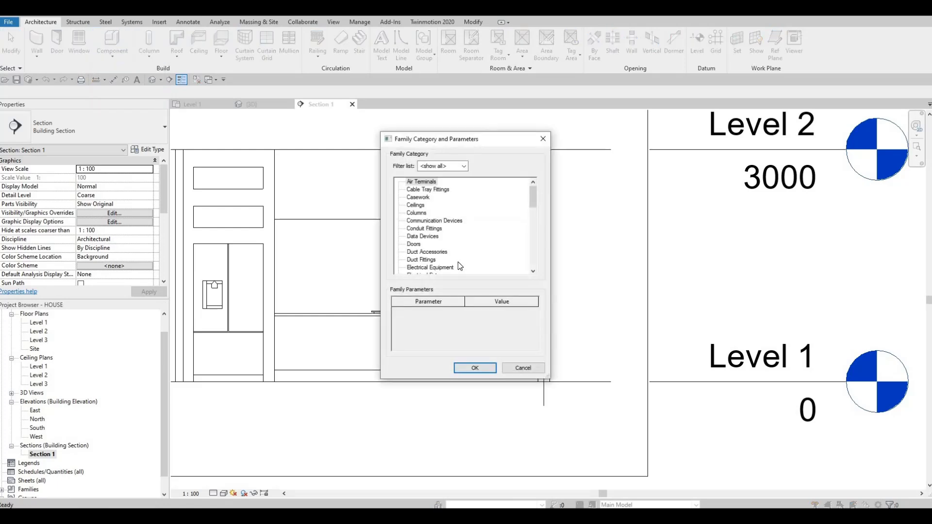
pyautogui.scroll(-3, 457, 248)
pyautogui.click(425, 252)
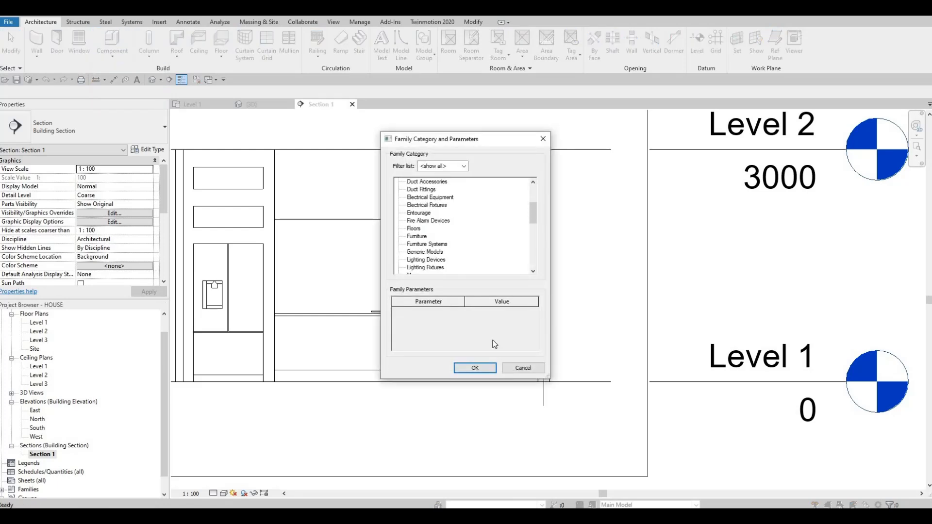
pyautogui.click(475, 368)
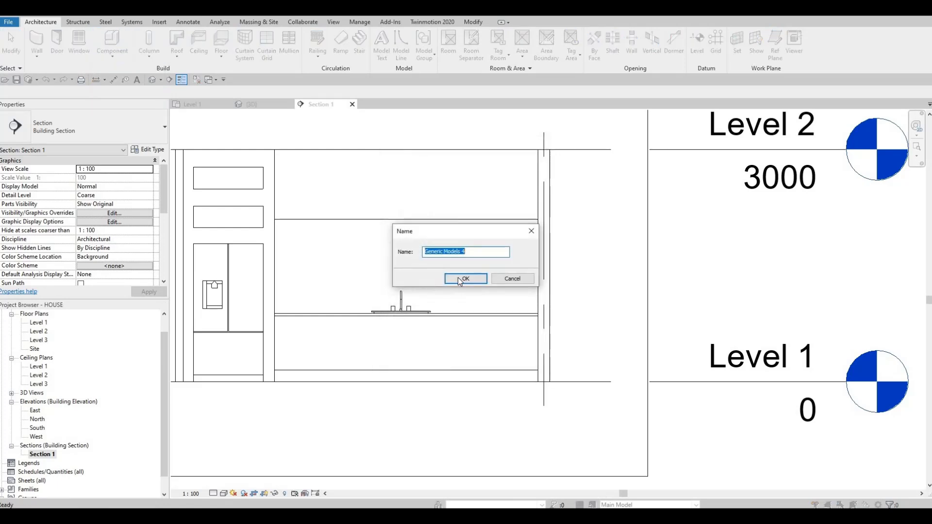
pyautogui.click(465, 280)
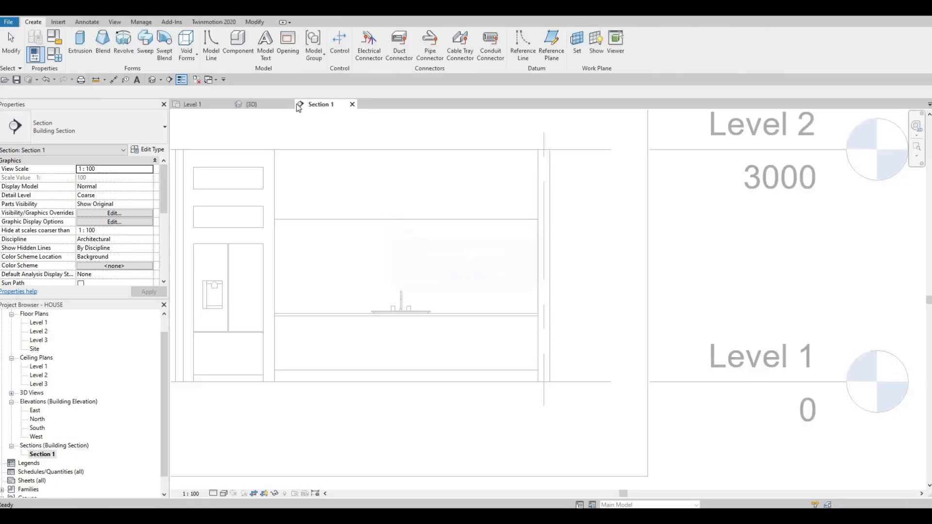
# Sketch an extrusion rectangle covering the upper cabinet's whole front face, using that face as the work plane
pyautogui.click(79, 43)
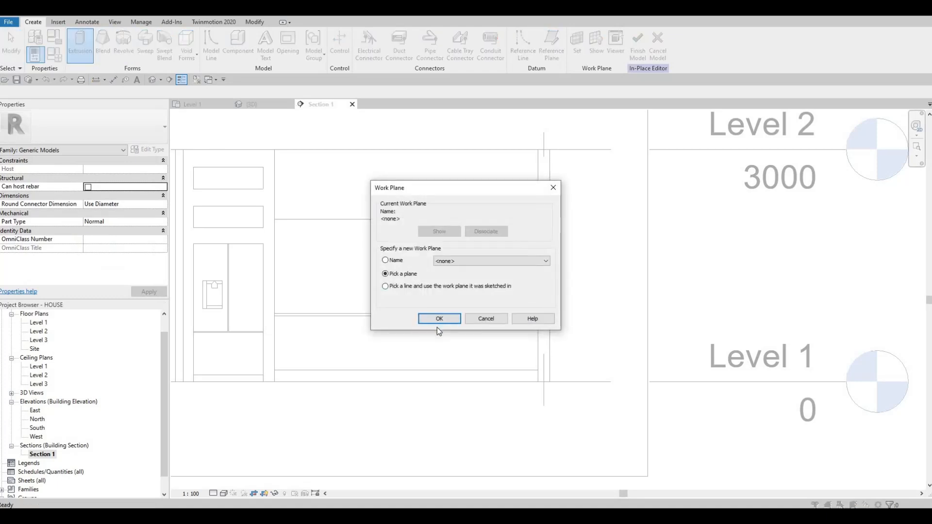
pyautogui.click(440, 318)
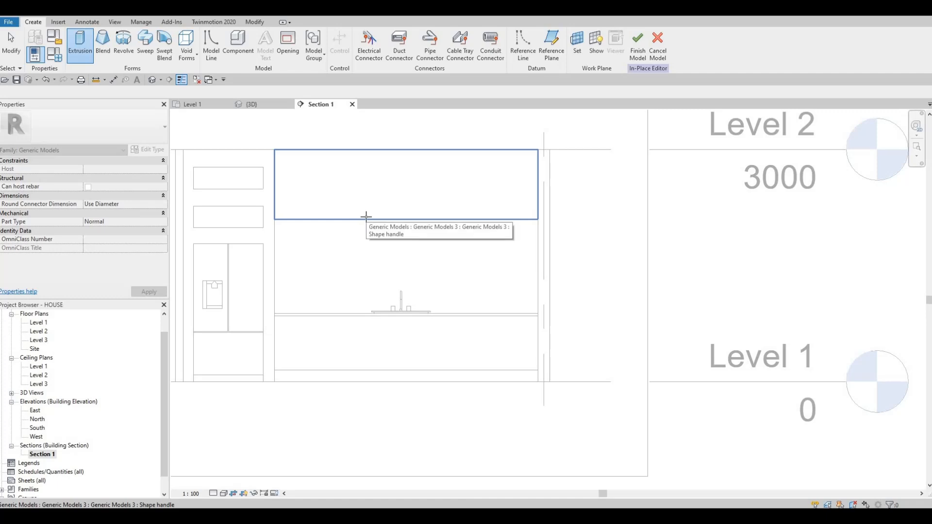
pyautogui.click(319, 182)
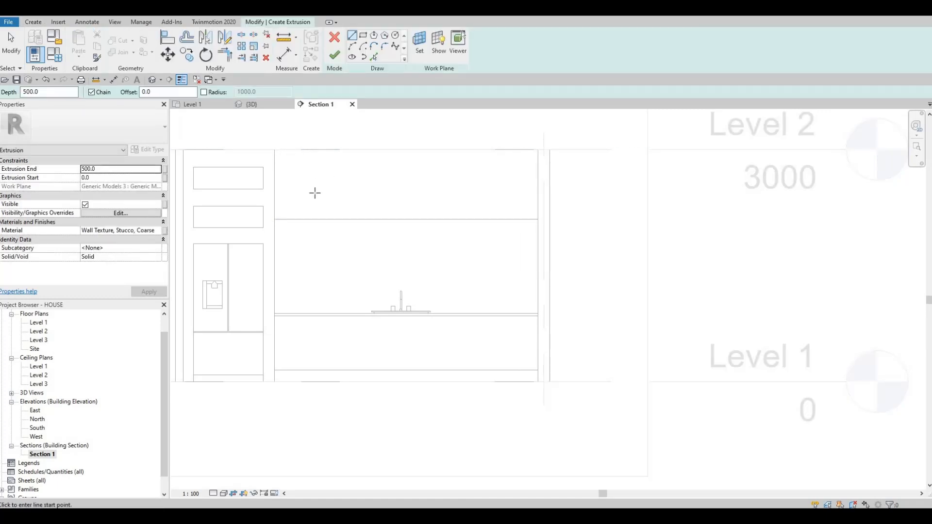
pyautogui.scroll(4, 321, 140)
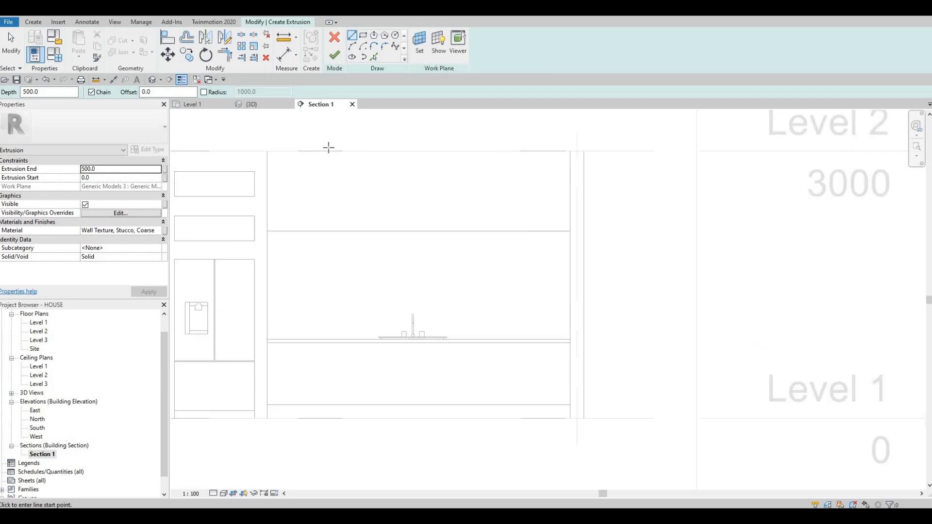
pyautogui.scroll(-3, 340, 195)
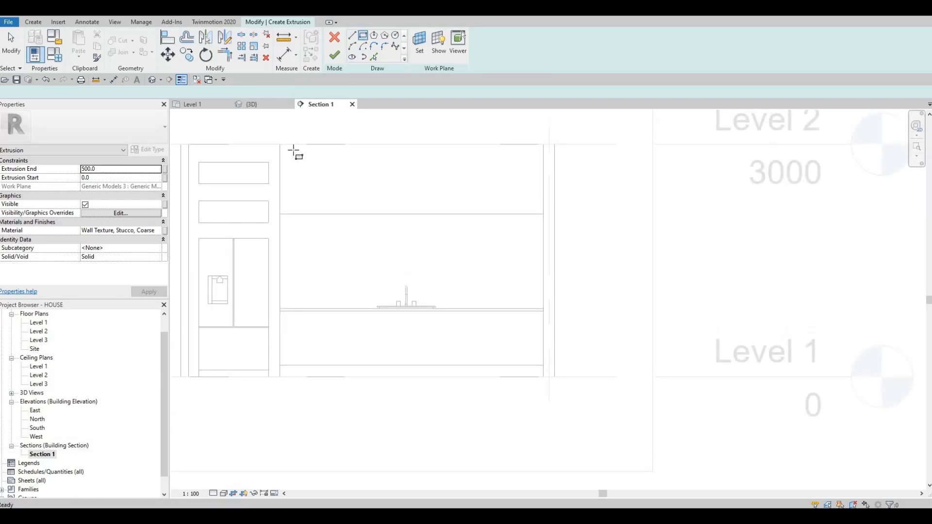
pyautogui.scroll(5, 296, 154)
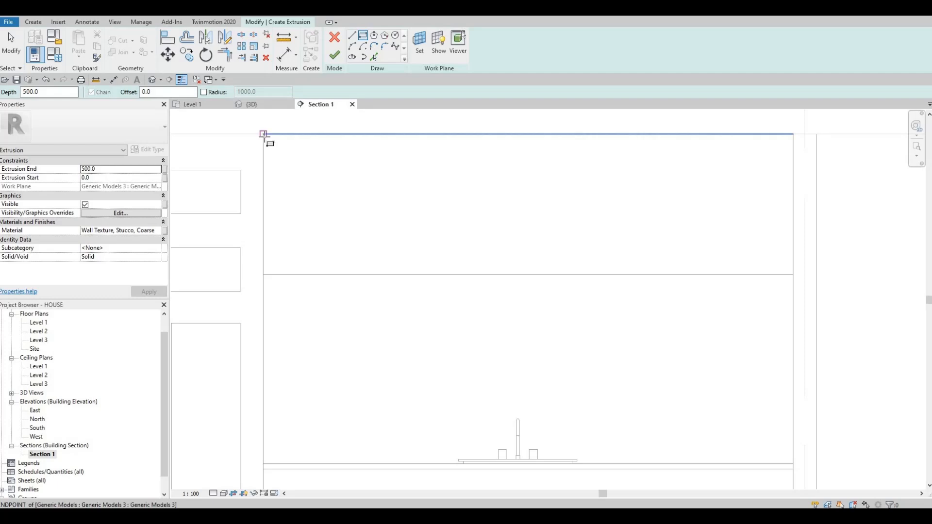
pyautogui.click(263, 134)
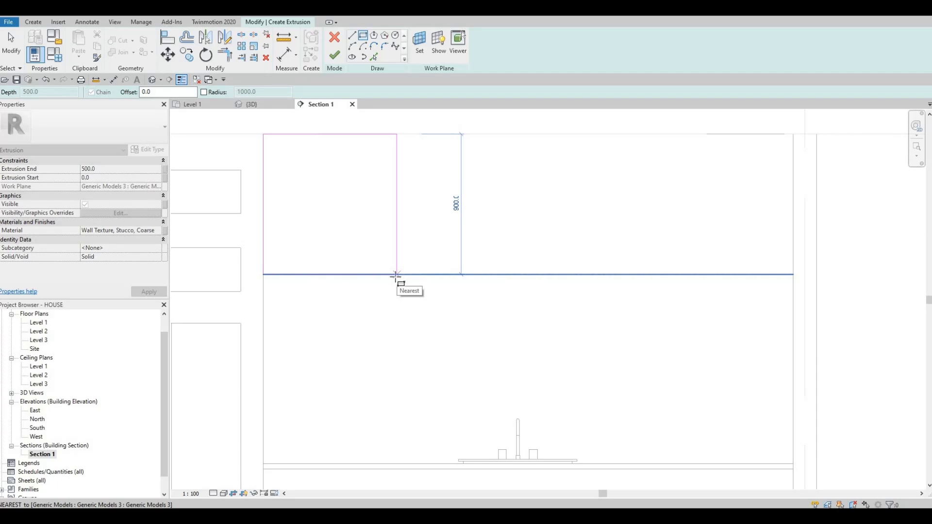
pyautogui.click(396, 275)
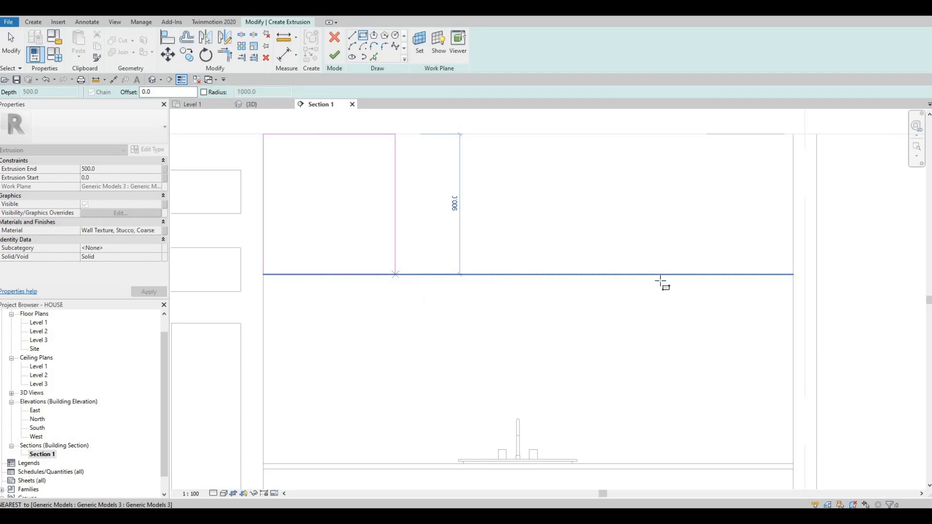
pyautogui.click(794, 275)
pyautogui.press('Escape')
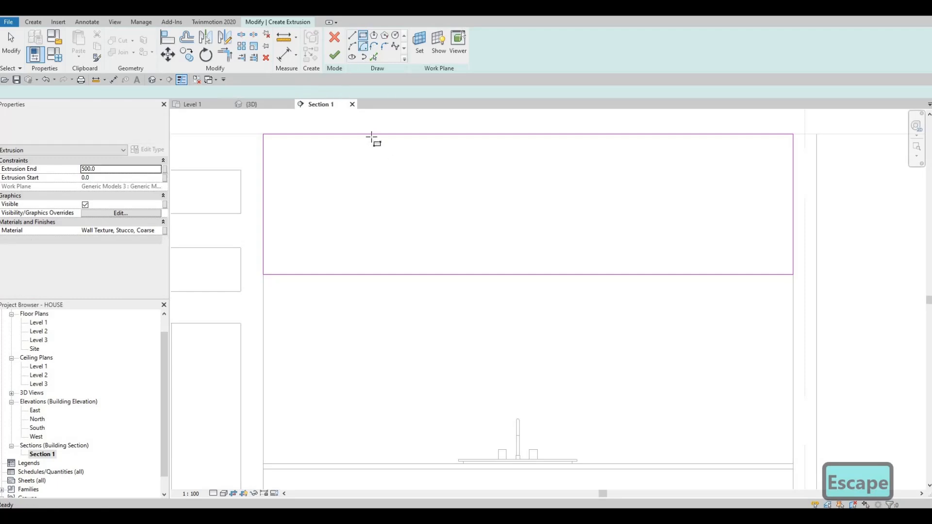
# Sketch a narrow vertical rectangle about 27 mm wide and 900 mm high at the middle of the cabinet front
pyautogui.click(531, 135)
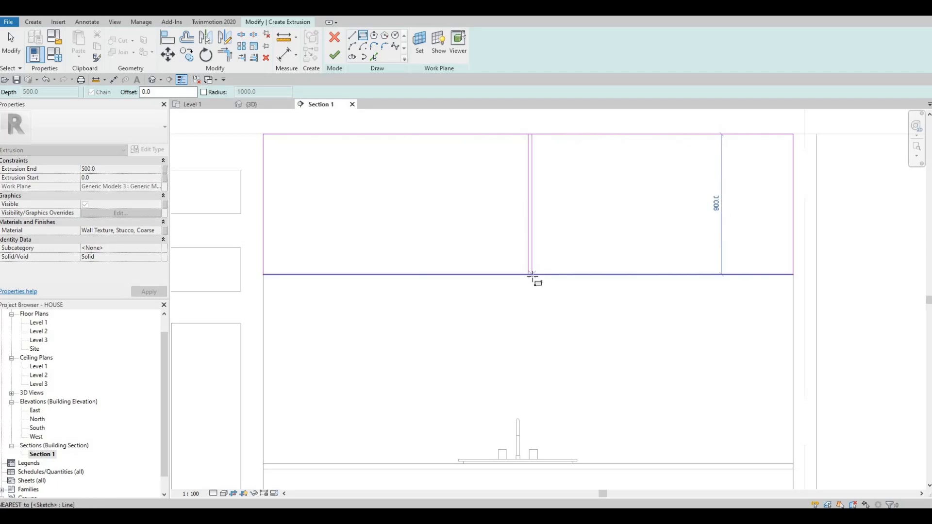
pyautogui.click(532, 275)
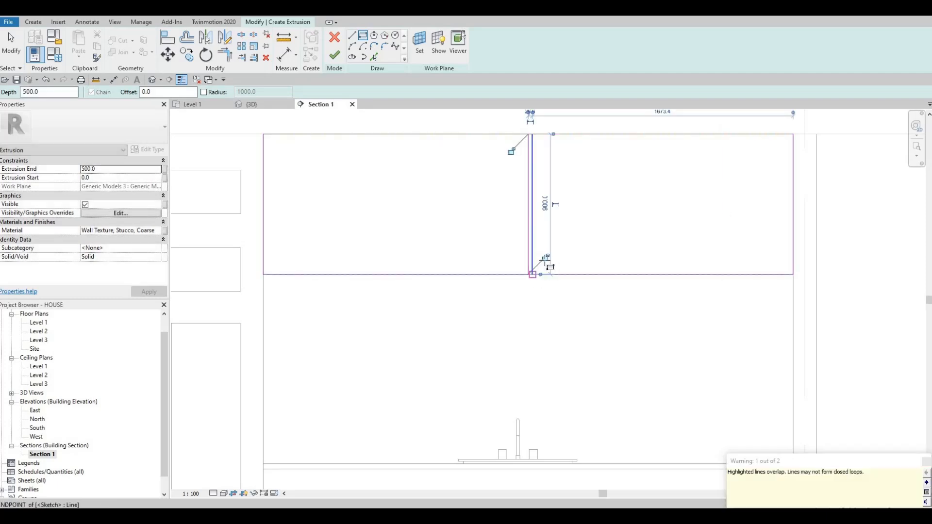
pyautogui.press('Escape')
pyautogui.moveTo(507, 189); pyautogui.dragTo(477, 215, button='middle')
pyautogui.press('Escape')
# Try a 15 mm width for the narrow strip at the middle of the cabinet front, and set it to 10 mm
pyautogui.scroll(2, 504, 180)
pyautogui.click(499, 152)
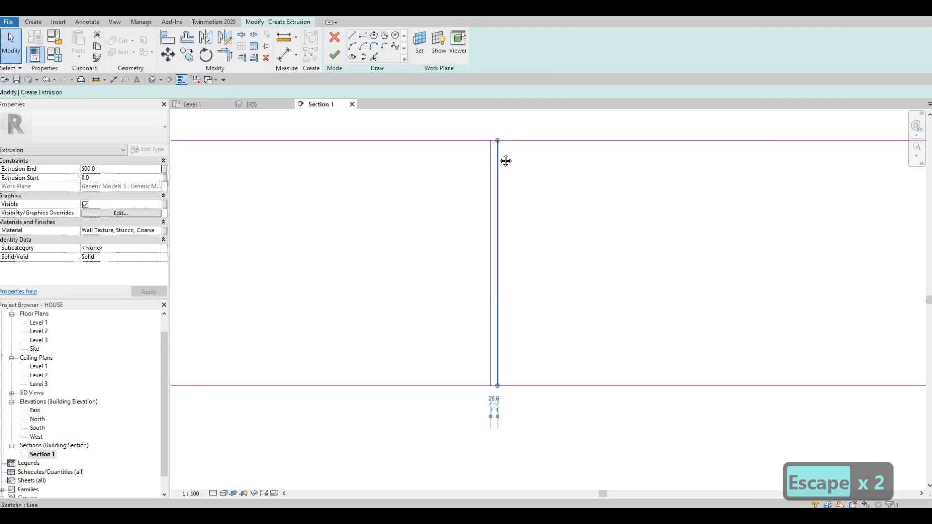
pyautogui.scroll(1, 499, 129)
pyautogui.scroll(-2, 492, 243)
pyautogui.moveTo(493, 407); pyautogui.dragTo(472, 219, button='middle')
pyautogui.scroll(3, 473, 222)
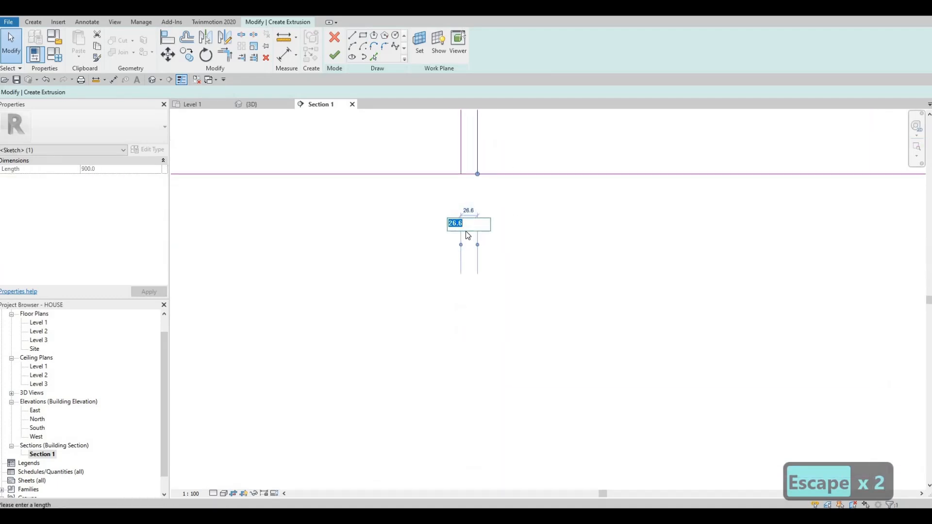
pyautogui.write('15')
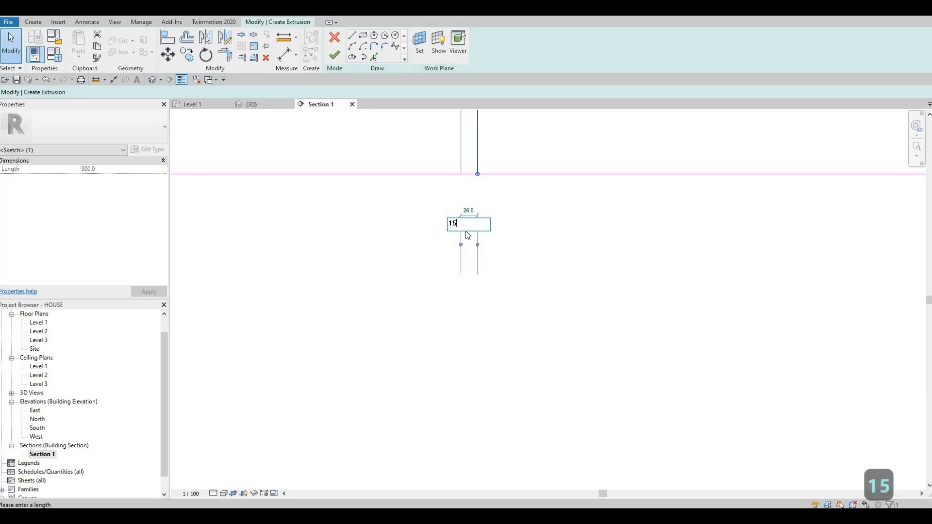
pyautogui.press('Return')
pyautogui.click(463, 211)
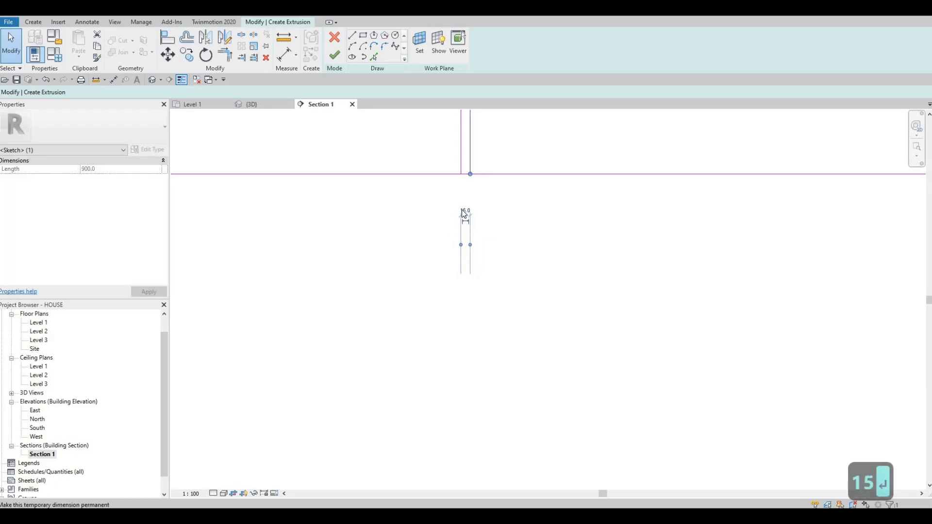
pyautogui.write('10')
pyautogui.press('Return')
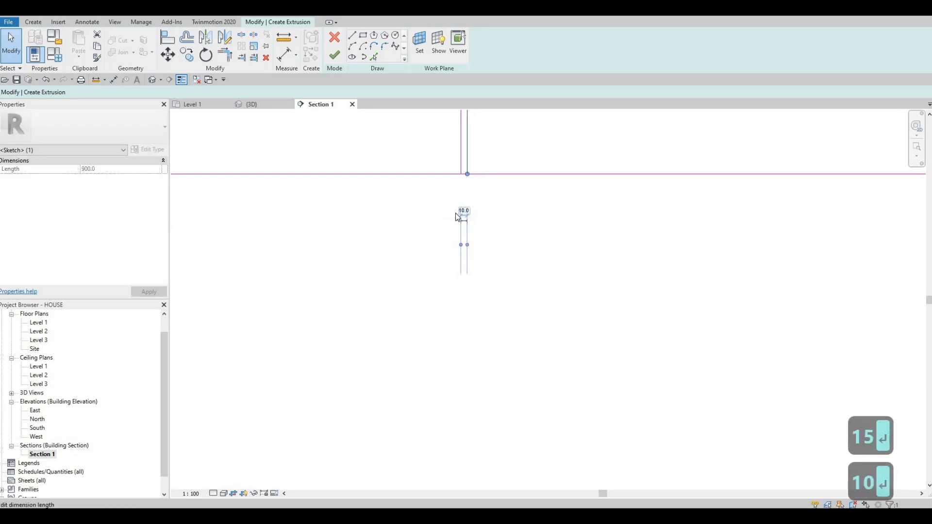
pyautogui.press('Escape')
pyautogui.press('Escape')
# Copy the narrow strip horizontally to both sides of the middle, about 940 mm away on the left, dividing the cabinet front into four panels
pyautogui.scroll(-2, 459, 283)
pyautogui.scroll(-3, 459, 283)
pyautogui.moveTo(433, 127); pyautogui.dragTo(497, 275)
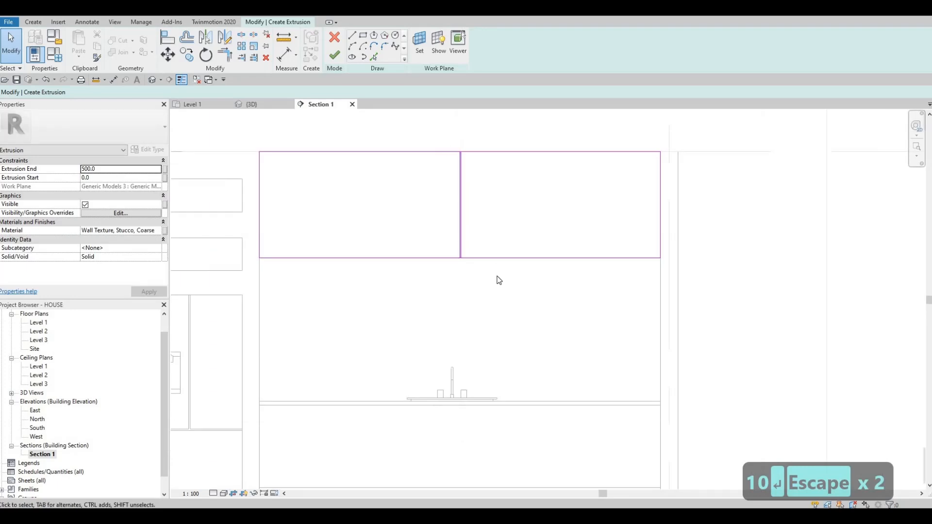
pyautogui.click(189, 56)
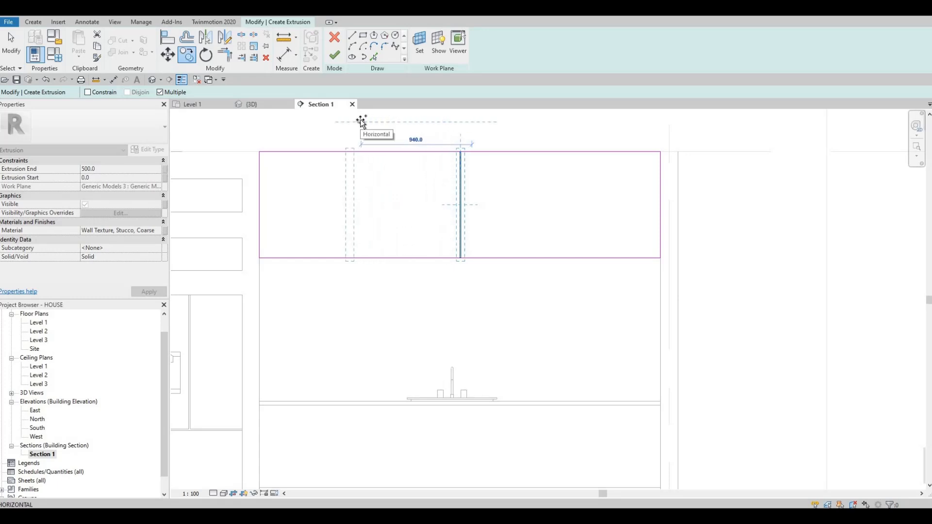
pyautogui.click(500, 124)
pyautogui.click(571, 123)
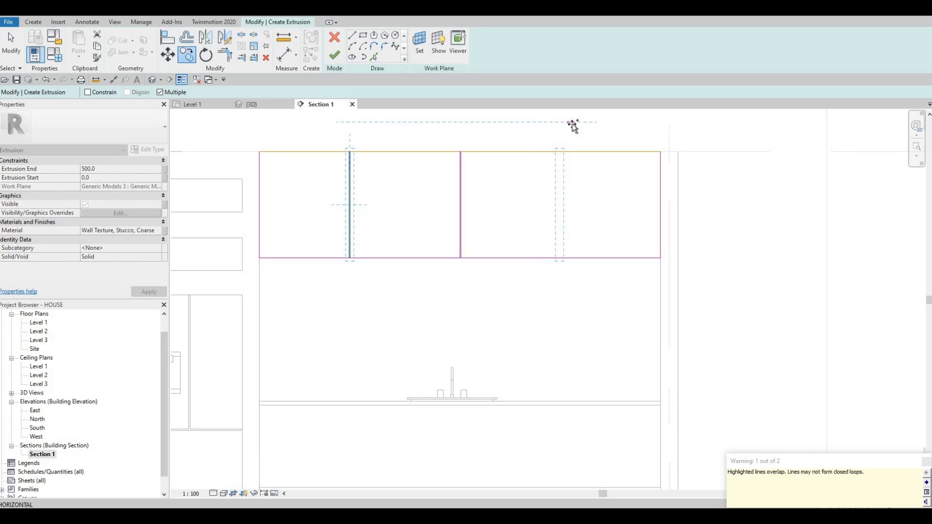
pyautogui.press('Escape')
pyautogui.press('Escape')
pyautogui.press('Escape')
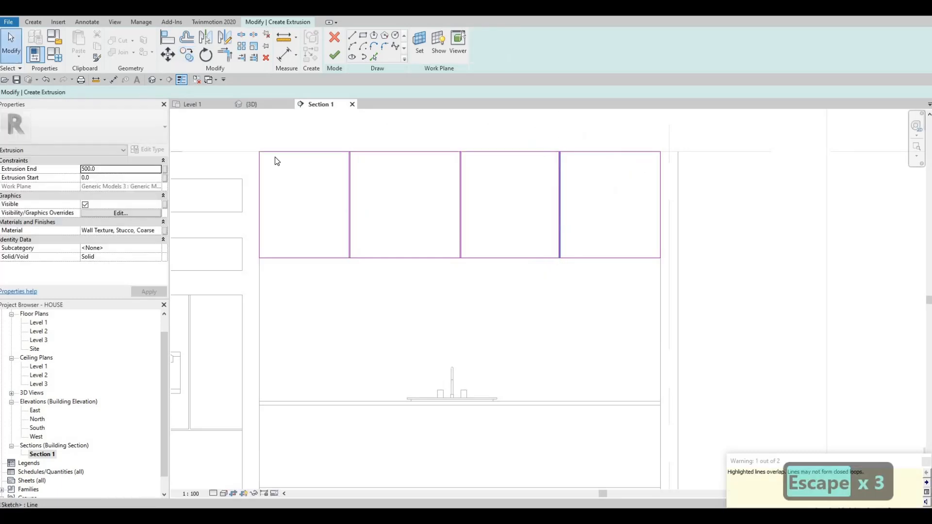
# Delete the short top and bottom sketch lines that close the three narrow strips
pyautogui.scroll(3, 358, 152)
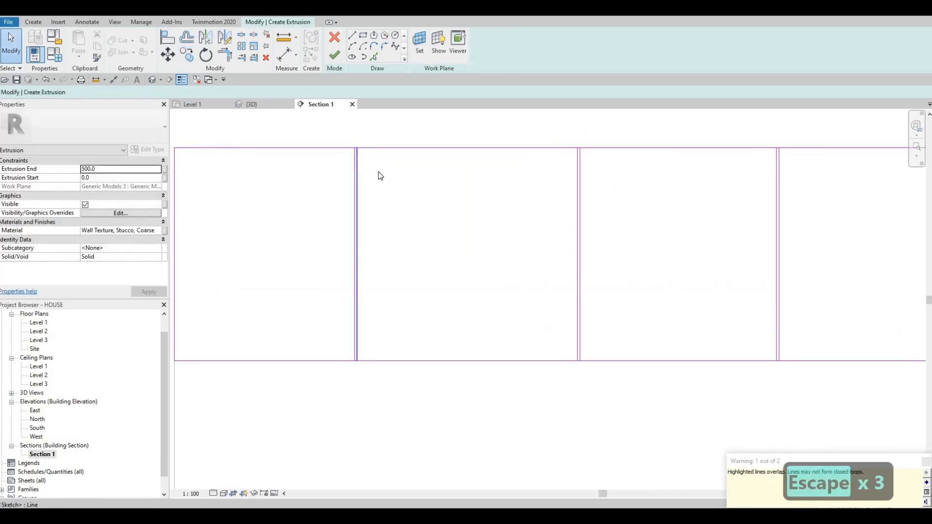
pyautogui.scroll(-3, 371, 194)
pyautogui.press('Escape')
pyautogui.moveTo(333, 125); pyautogui.dragTo(335, 179, button='middle')
pyautogui.moveTo(334, 178); pyautogui.dragTo(638, 223)
pyautogui.press('Escape')
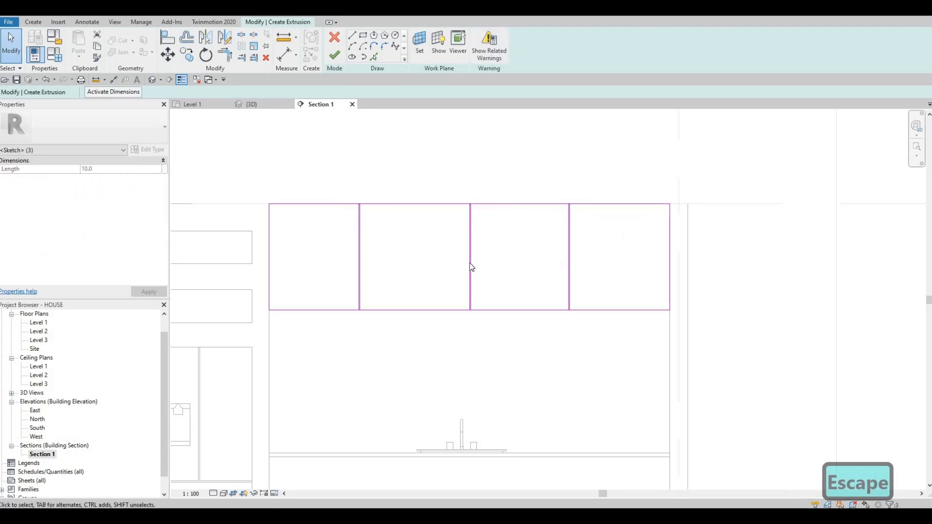
pyautogui.scroll(5, 352, 212)
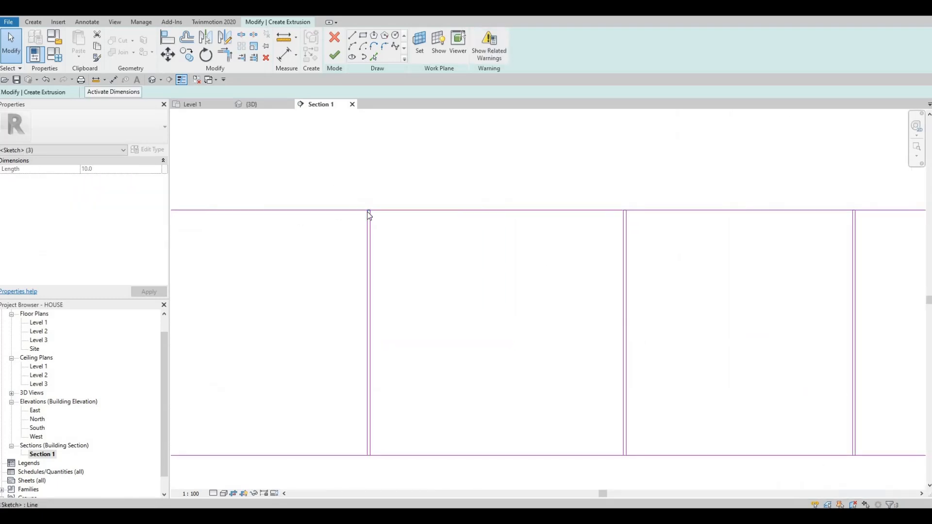
pyautogui.scroll(-5, 430, 242)
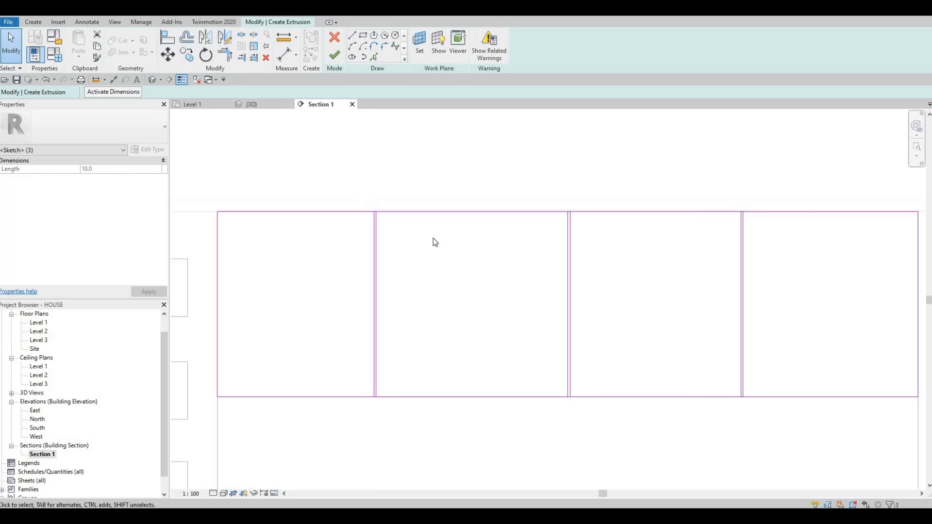
pyautogui.press('Delete')
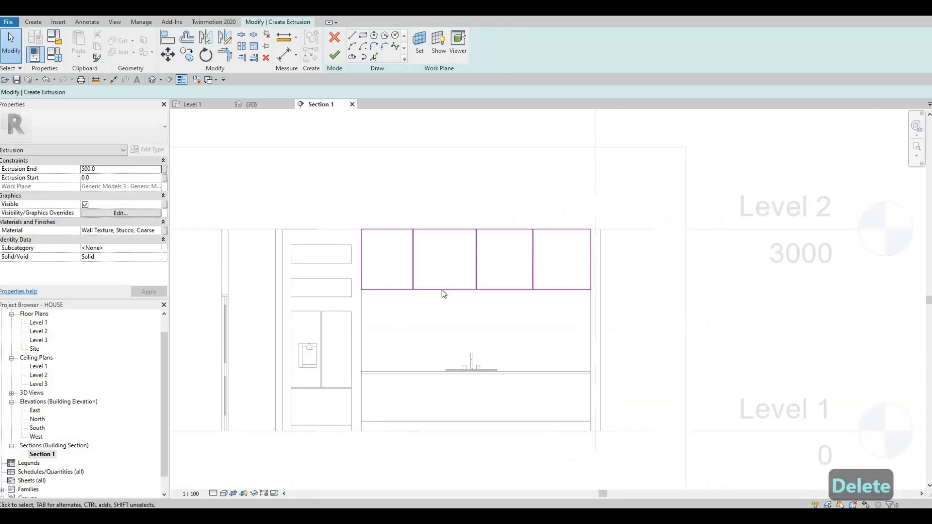
pyautogui.moveTo(385, 274); pyautogui.dragTo(549, 316)
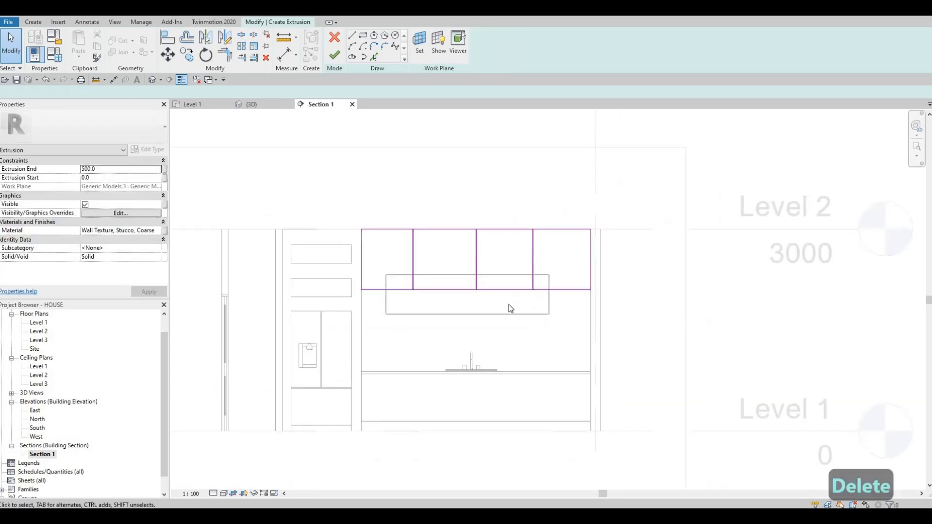
pyautogui.press('Delete')
# Split the bottom edge of the cabinet front sketch inside each of the three narrow gaps
pyautogui.scroll(5, 422, 287)
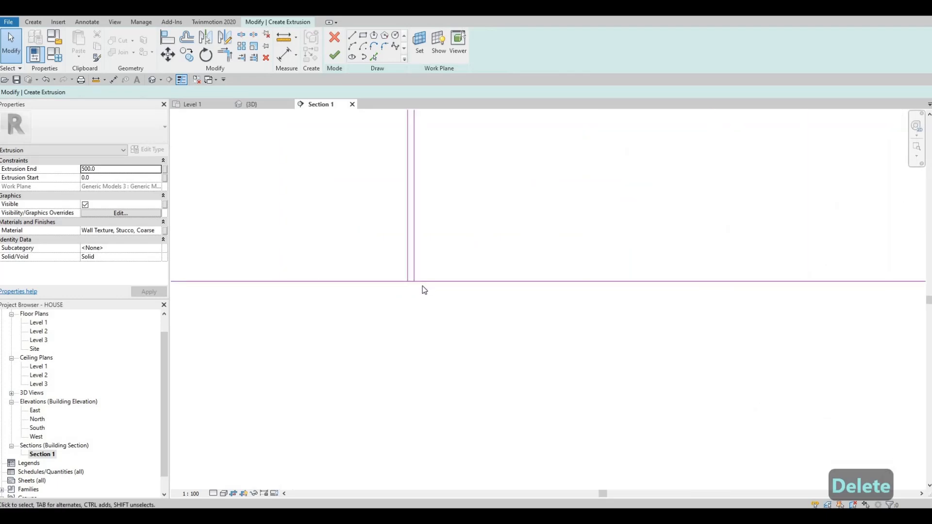
pyautogui.press('s')
pyautogui.press('l')
pyautogui.scroll(2, 425, 265)
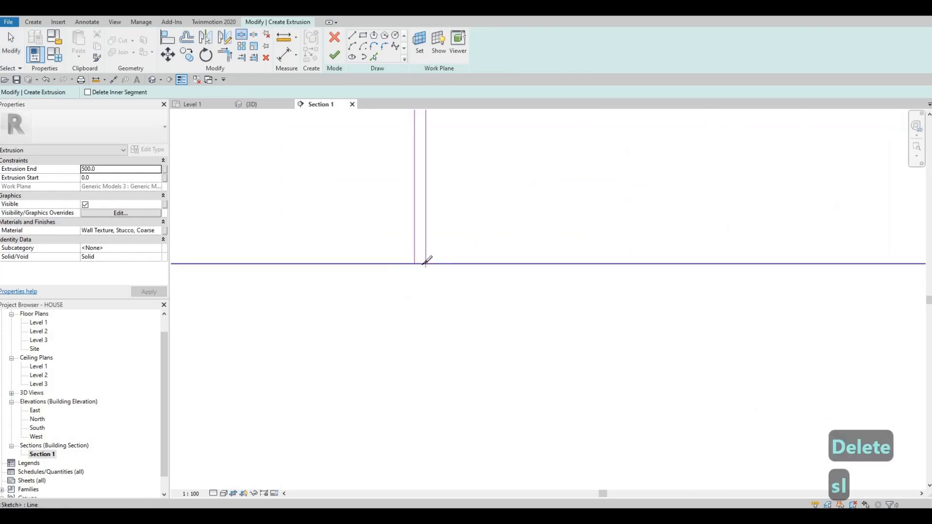
pyautogui.click(424, 264)
pyautogui.scroll(-3, 423, 266)
pyautogui.moveTo(678, 260); pyautogui.dragTo(506, 266, button='middle')
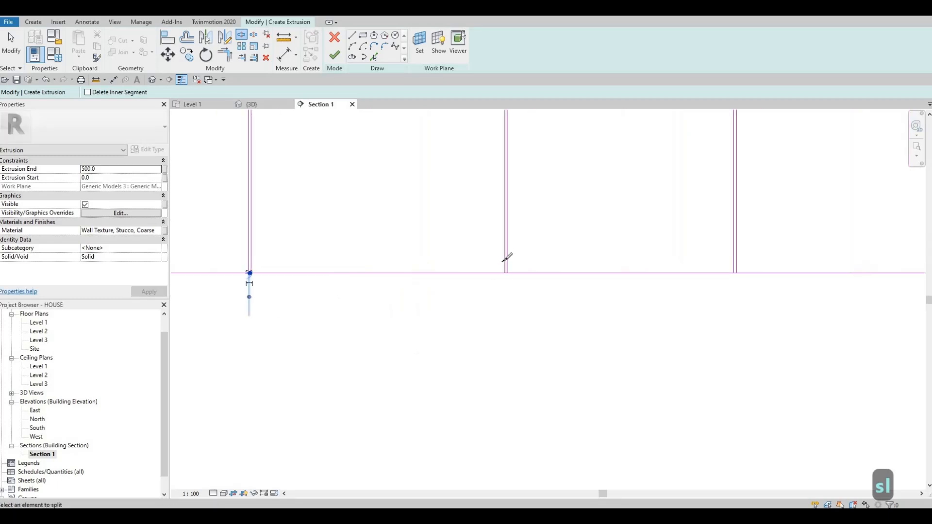
pyautogui.scroll(4, 505, 267)
pyautogui.click(504, 260)
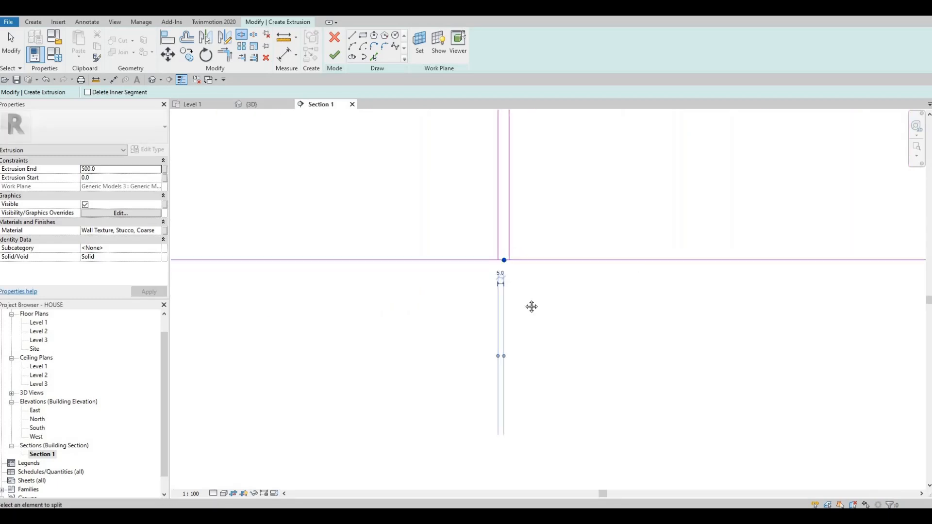
pyautogui.scroll(-4, 520, 262)
pyautogui.moveTo(722, 256); pyautogui.dragTo(606, 269, button='middle')
pyautogui.scroll(3, 608, 264)
pyautogui.scroll(2, 604, 267)
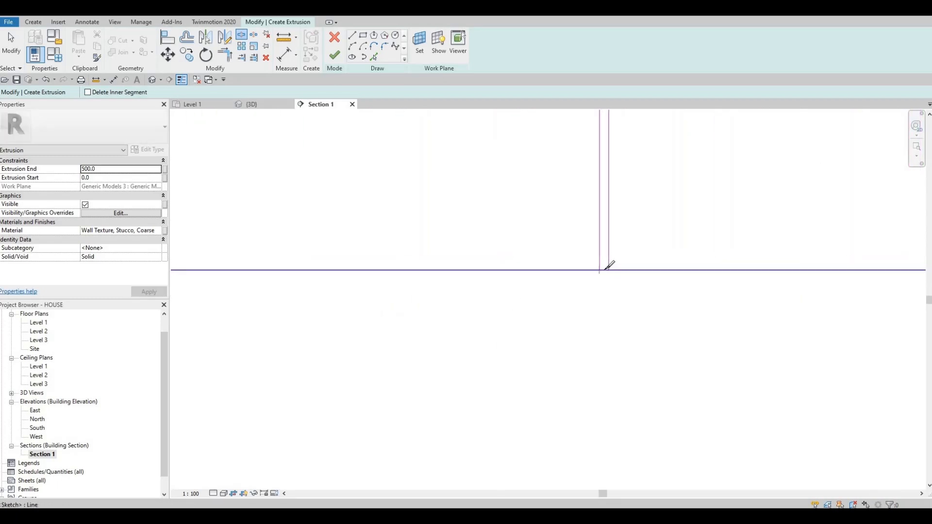
pyautogui.click(600, 242)
# Split the top edge of the cabinet front sketch inside each of the three narrow gaps
pyautogui.moveTo(605, 113); pyautogui.dragTo(575, 311, button='middle')
pyautogui.scroll(-1, 575, 312)
pyautogui.scroll(5, 569, 286)
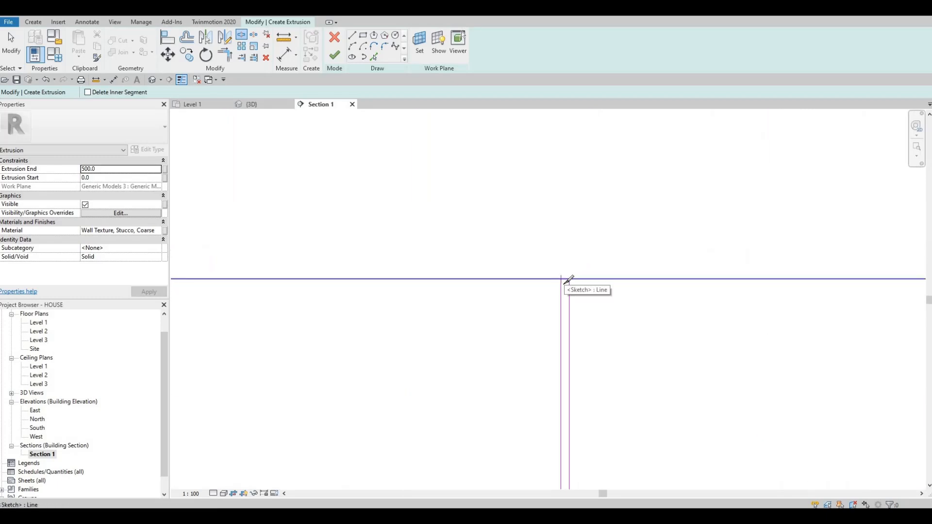
pyautogui.scroll(2, 566, 277)
pyautogui.click(565, 280)
pyautogui.scroll(-2, 452, 281)
pyautogui.moveTo(297, 293); pyautogui.dragTo(674, 305, button='middle')
pyautogui.moveTo(359, 291); pyautogui.dragTo(440, 289, button='middle')
pyautogui.scroll(2, 441, 289)
pyautogui.click(441, 289)
pyautogui.scroll(-2, 440, 289)
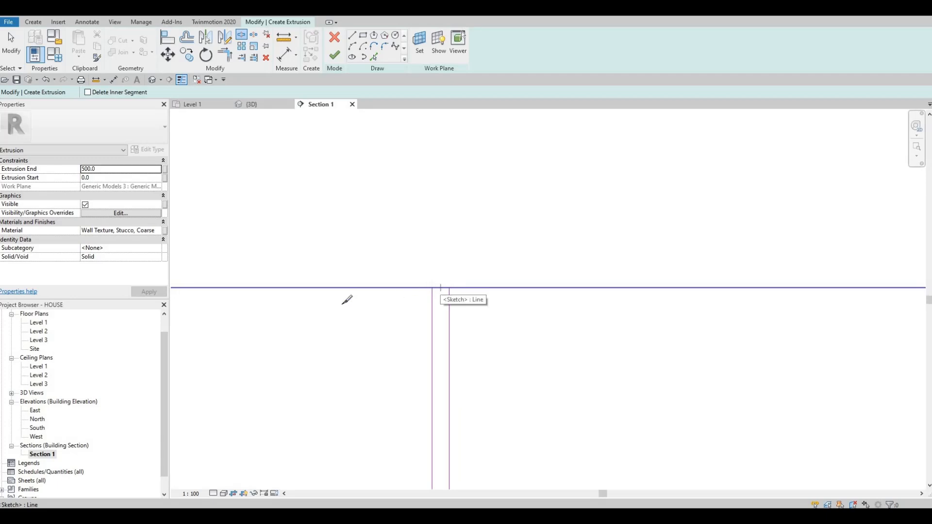
pyautogui.moveTo(281, 295); pyautogui.dragTo(553, 273, button='middle')
pyautogui.scroll(3, 373, 270)
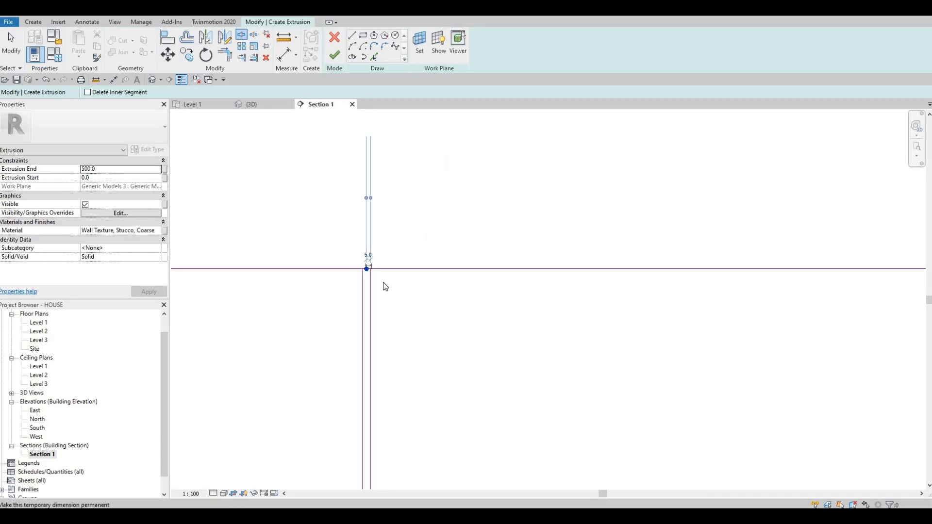
pyautogui.press('Escape')
pyautogui.press('Escape')
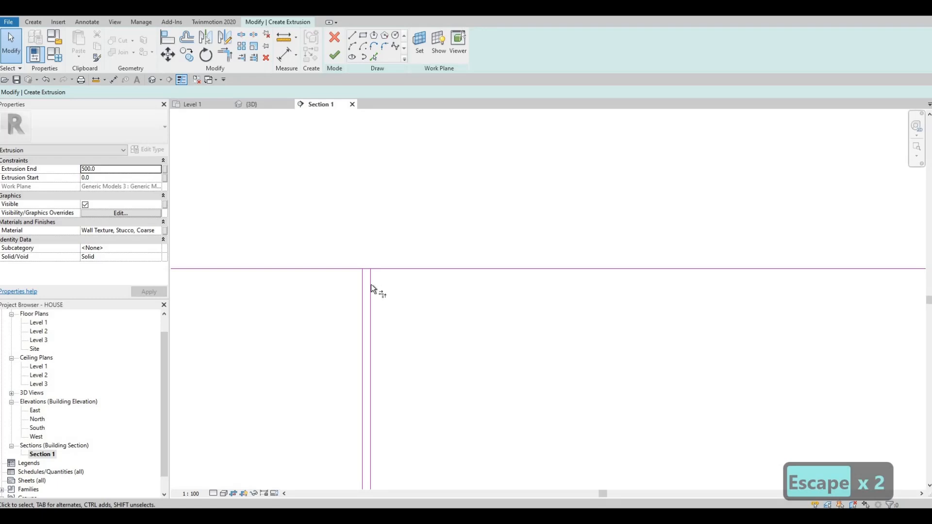
# Trim the top edge segments to the vertical gap lines so the panels' upper corners close at all three gaps
pyautogui.press('t')
pyautogui.press('r')
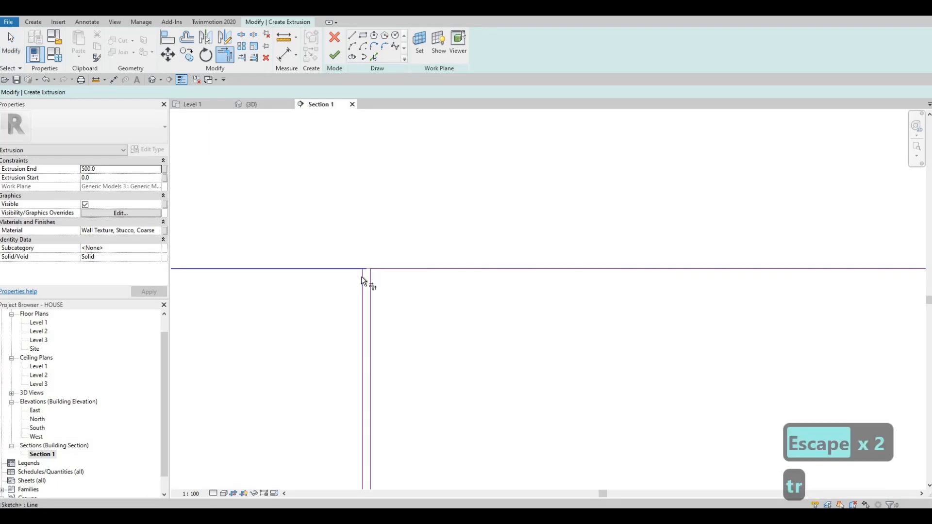
pyautogui.click(361, 277)
pyautogui.moveTo(552, 300); pyautogui.dragTo(313, 294, button='middle')
pyautogui.scroll(-2, 473, 260)
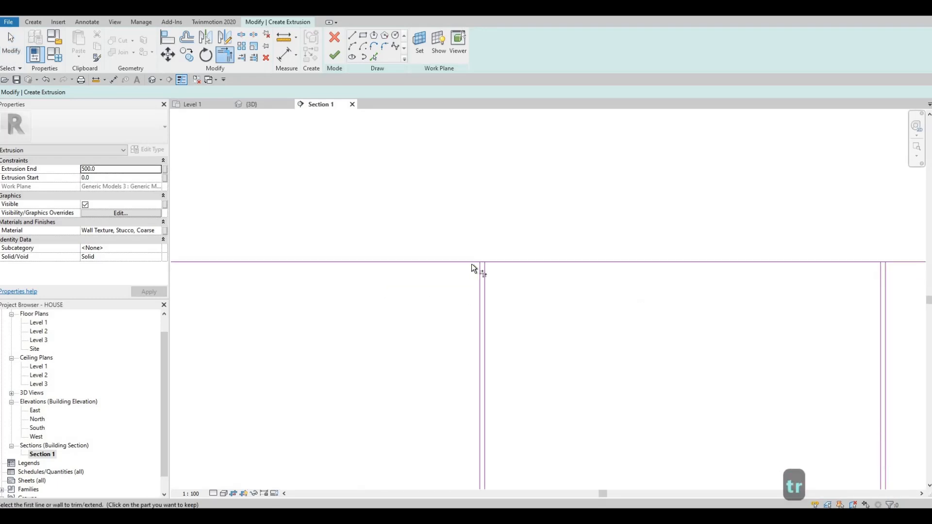
pyautogui.click(472, 263)
pyautogui.click(481, 274)
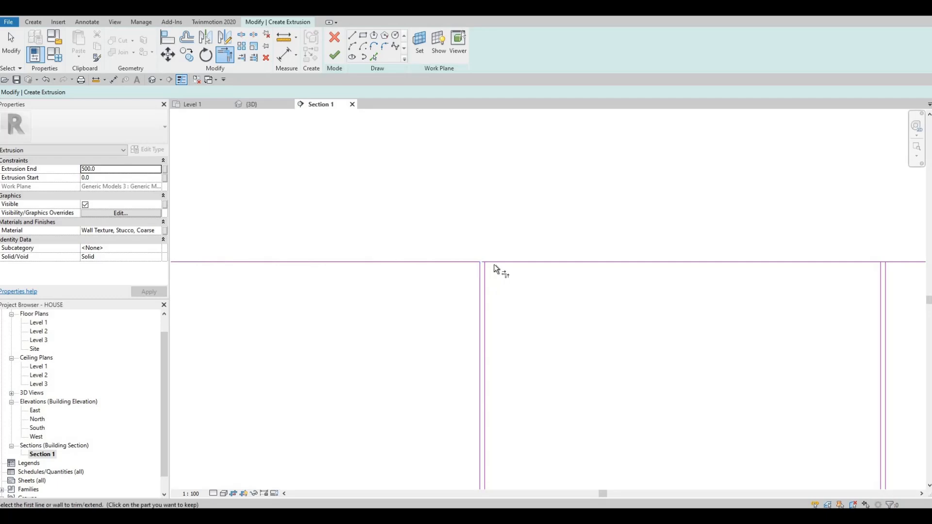
pyautogui.click(486, 275)
pyautogui.click(495, 263)
pyautogui.moveTo(805, 274); pyautogui.dragTo(375, 255, button='middle')
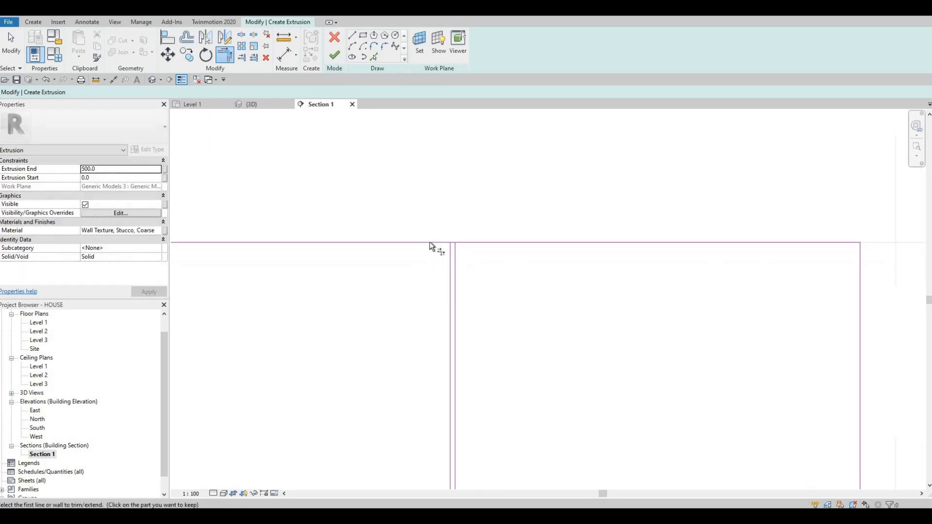
pyautogui.click(430, 242)
pyautogui.click(450, 252)
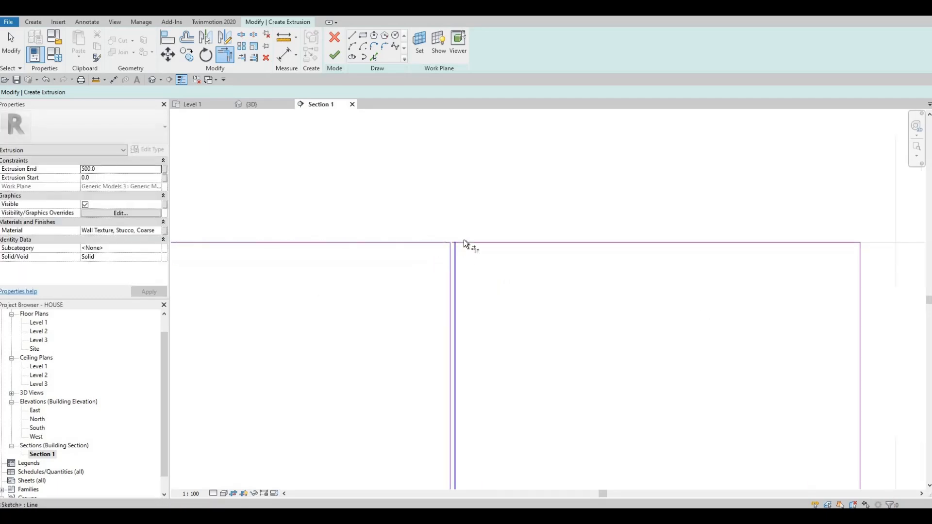
pyautogui.click(464, 241)
# Trim the bottom edge segments to the vertical gap lines at all three gaps, closing the four separate panel loops
pyautogui.scroll(-3, 462, 253)
pyautogui.moveTo(468, 411); pyautogui.dragTo(463, 293, button='middle')
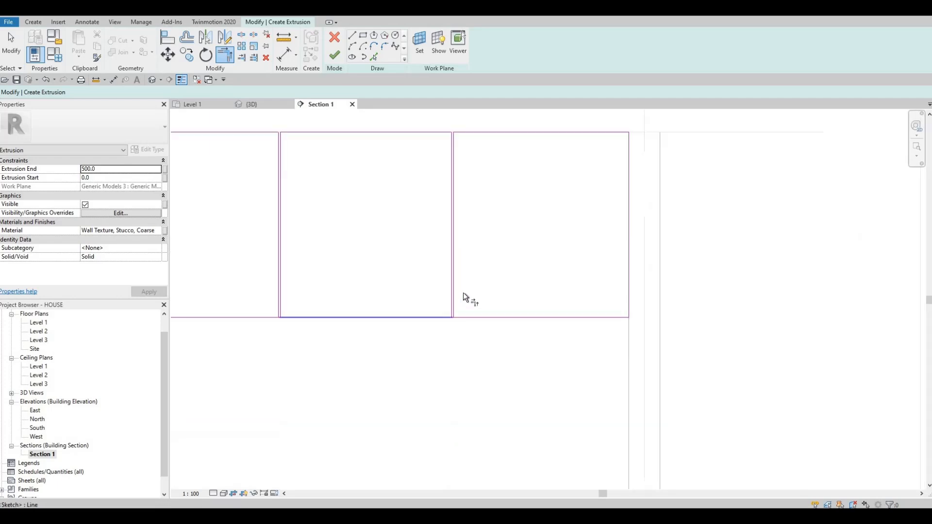
pyautogui.scroll(3, 452, 314)
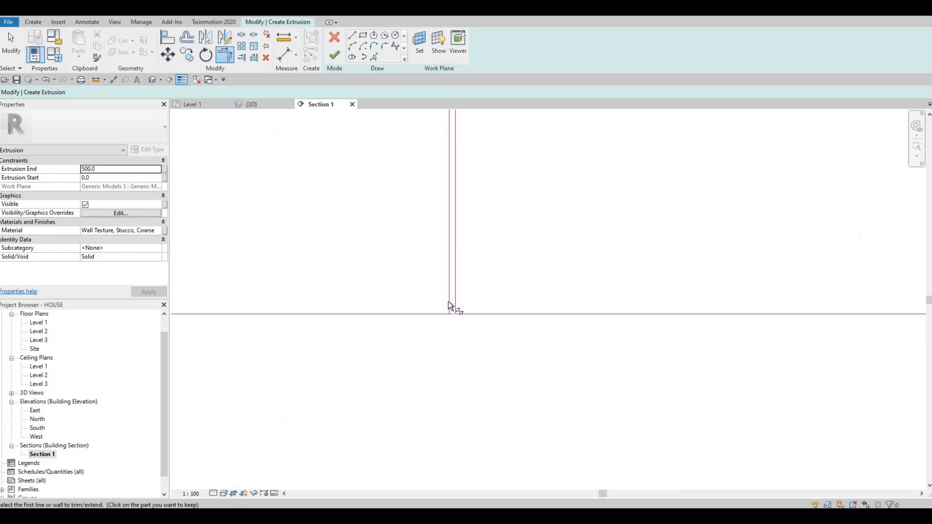
pyautogui.click(448, 302)
pyautogui.click(441, 312)
pyautogui.moveTo(604, 300); pyautogui.dragTo(485, 306, button='middle')
pyautogui.moveTo(861, 309); pyautogui.dragTo(487, 306, button='middle')
pyautogui.click(490, 314)
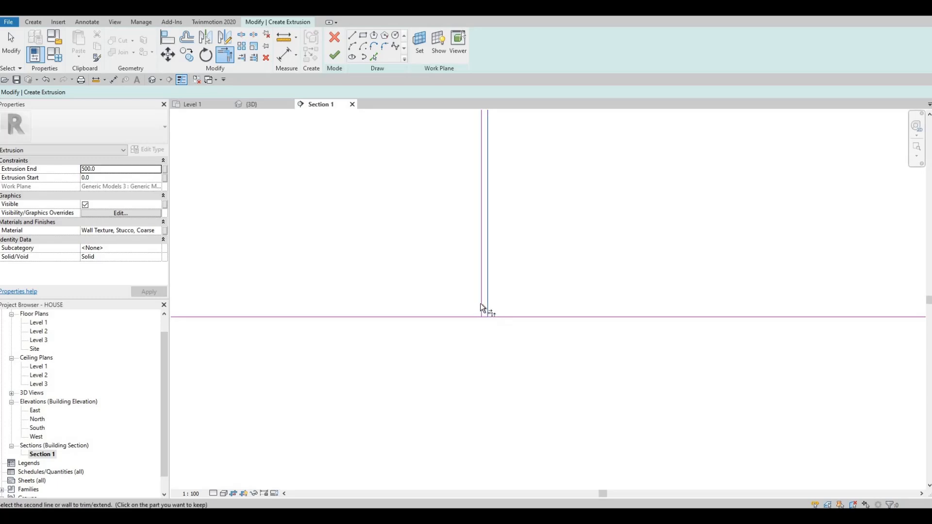
pyautogui.click(478, 315)
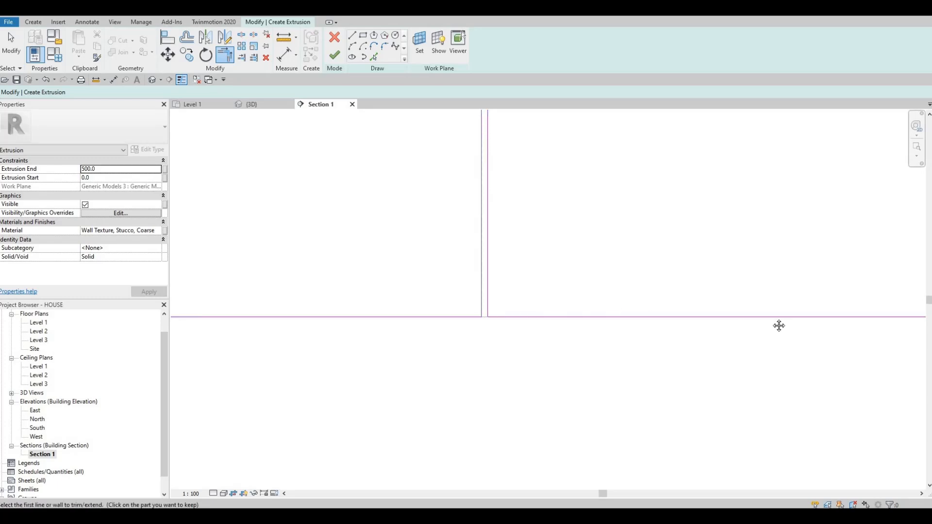
pyautogui.moveTo(778, 326); pyautogui.dragTo(505, 318, button='middle')
pyautogui.moveTo(749, 305); pyautogui.dragTo(487, 308, button='middle')
pyautogui.click(488, 314)
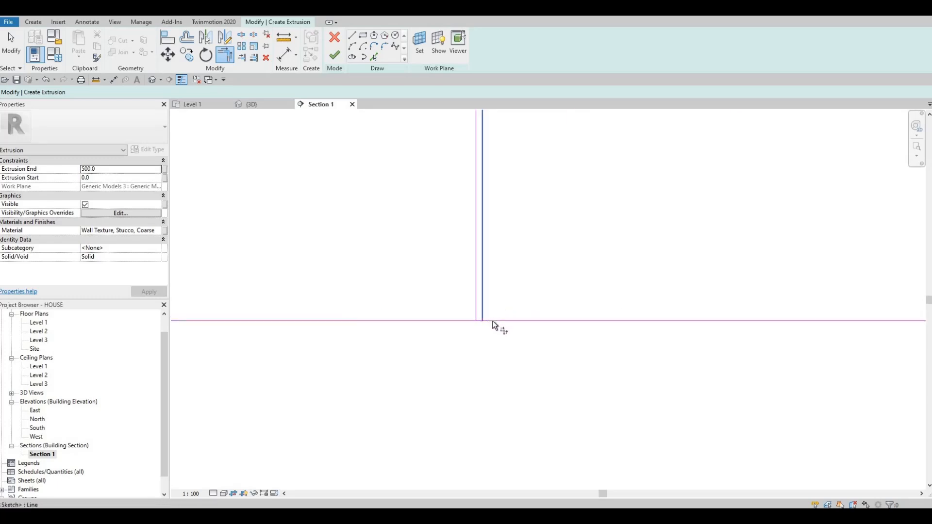
pyautogui.click(460, 319)
pyautogui.scroll(-4, 443, 294)
pyautogui.moveTo(442, 294); pyautogui.dragTo(509, 312, button='middle')
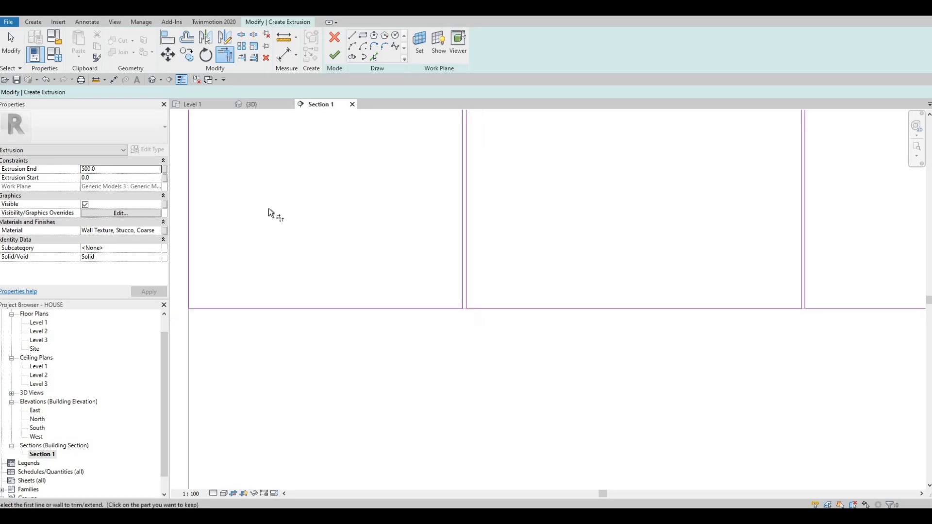
# Finish the four door panels as a 15 mm extrusion with the Wall Texture, Stucco, Knockdown material from the AEC Plaster library
pyautogui.click(91, 170)
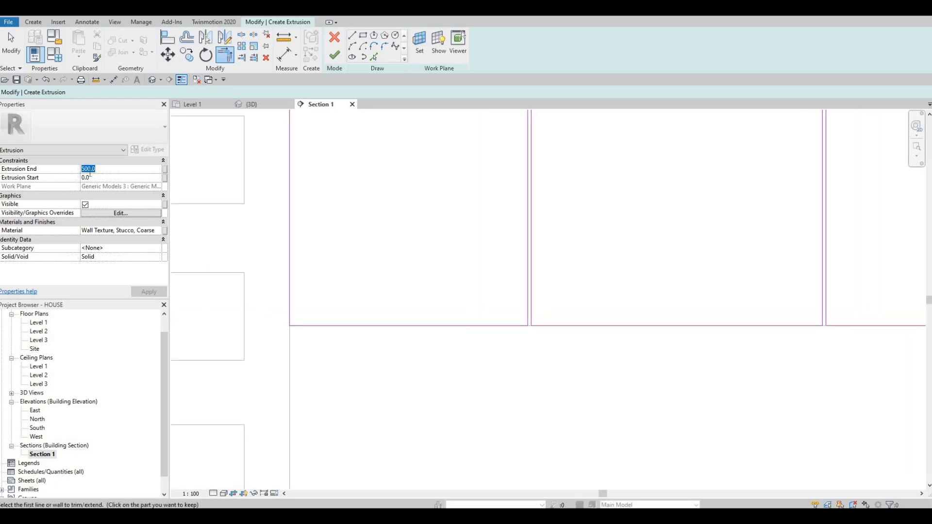
pyautogui.write('15')
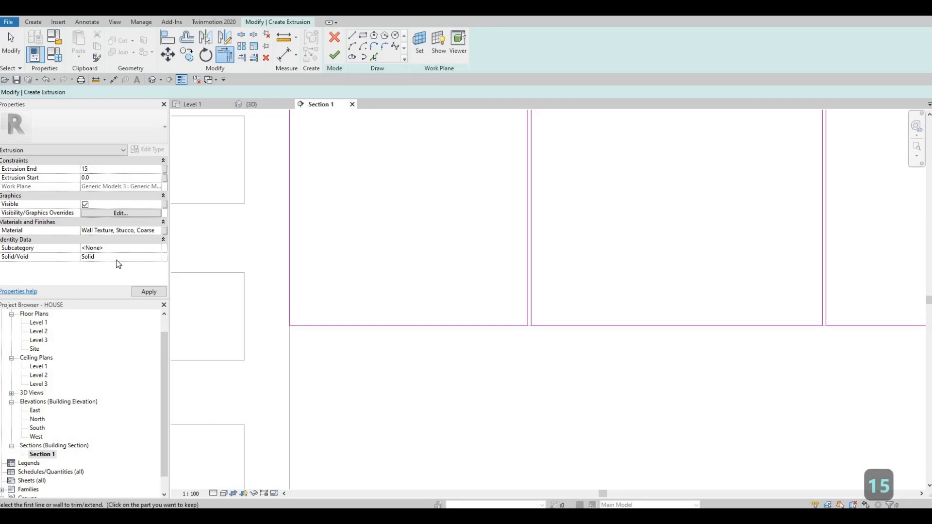
pyautogui.click(158, 231)
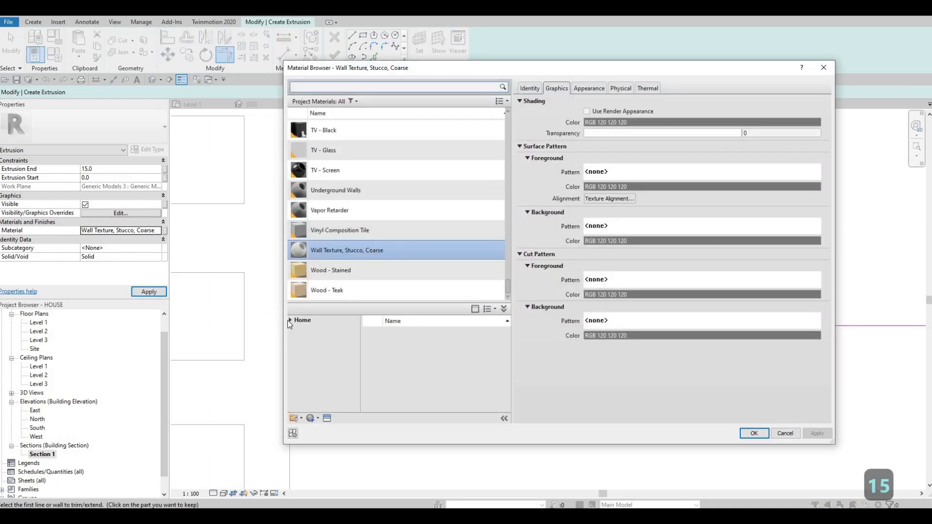
pyautogui.click(289, 320)
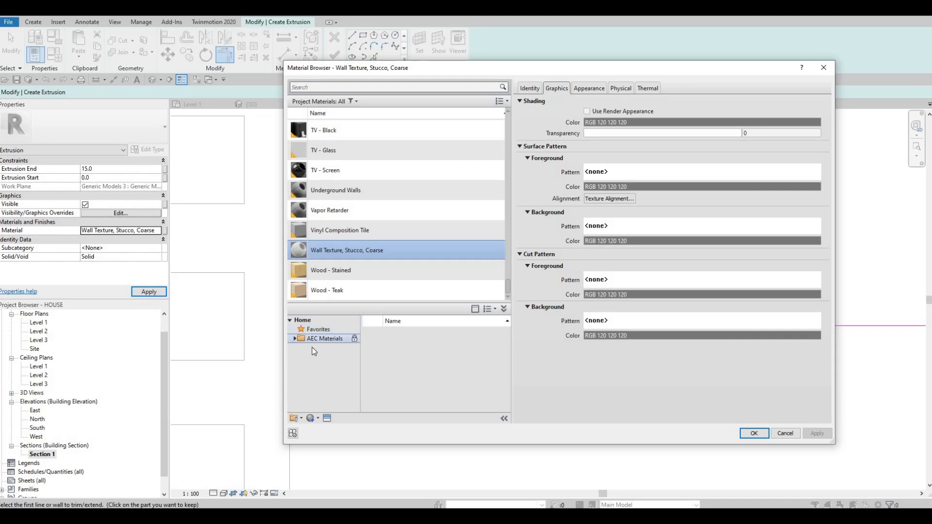
pyautogui.click(294, 339)
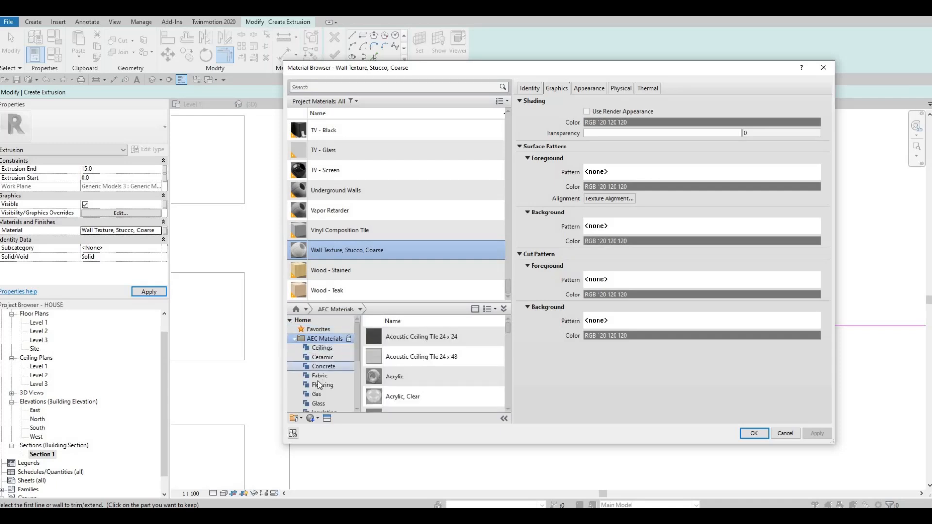
pyautogui.scroll(-3, 319, 379)
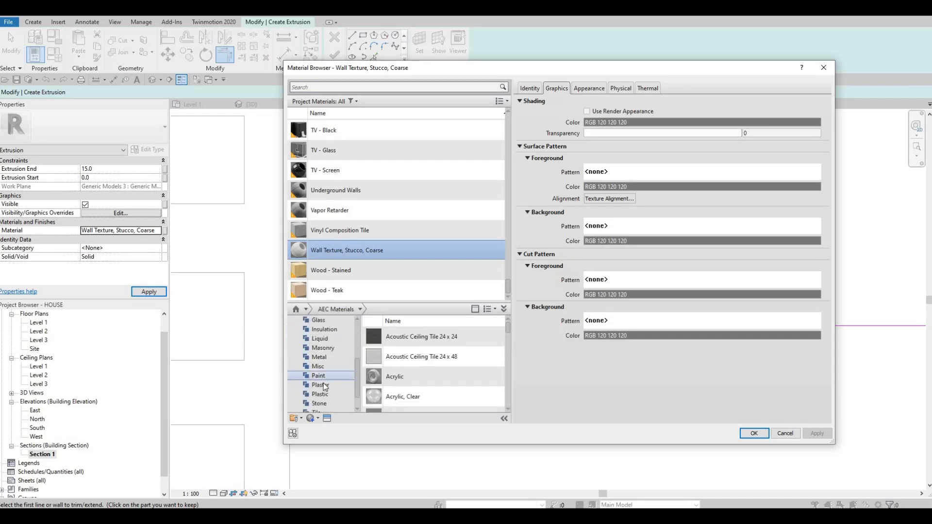
pyautogui.click(323, 385)
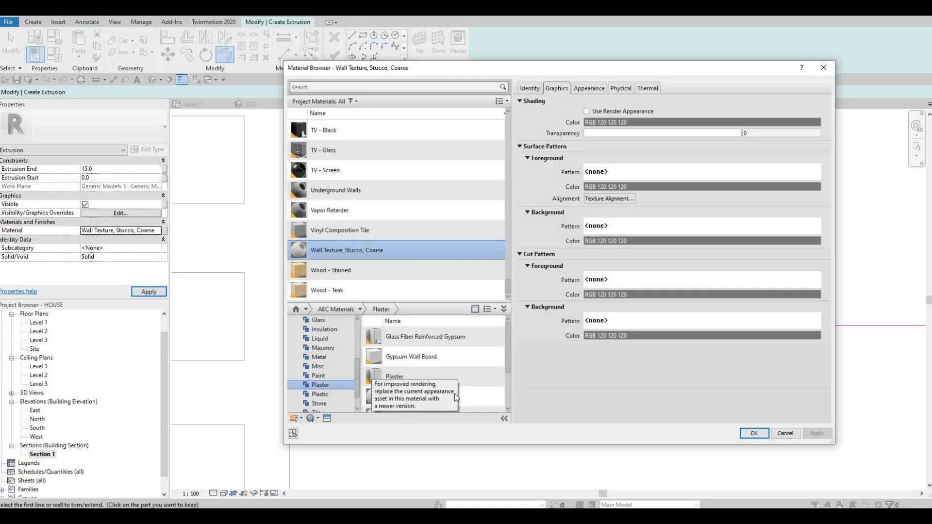
pyautogui.scroll(-3, 437, 391)
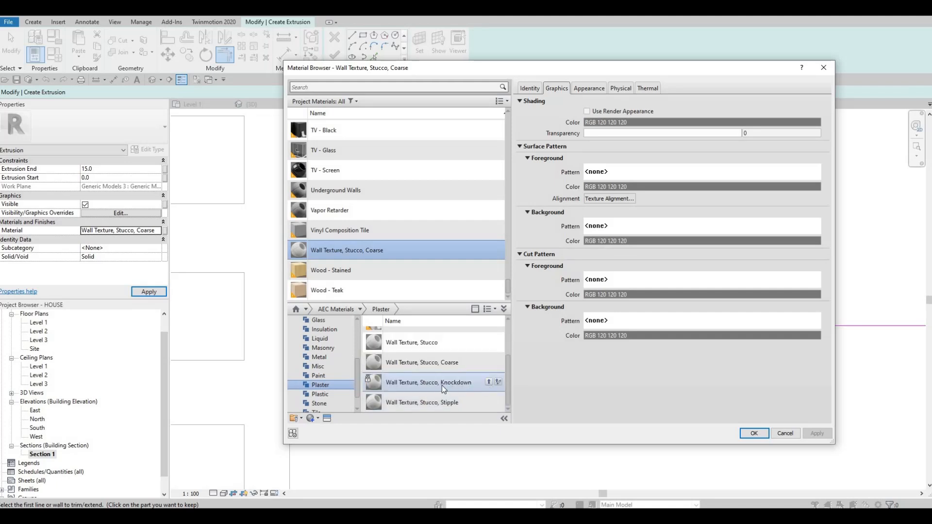
pyautogui.click(489, 382)
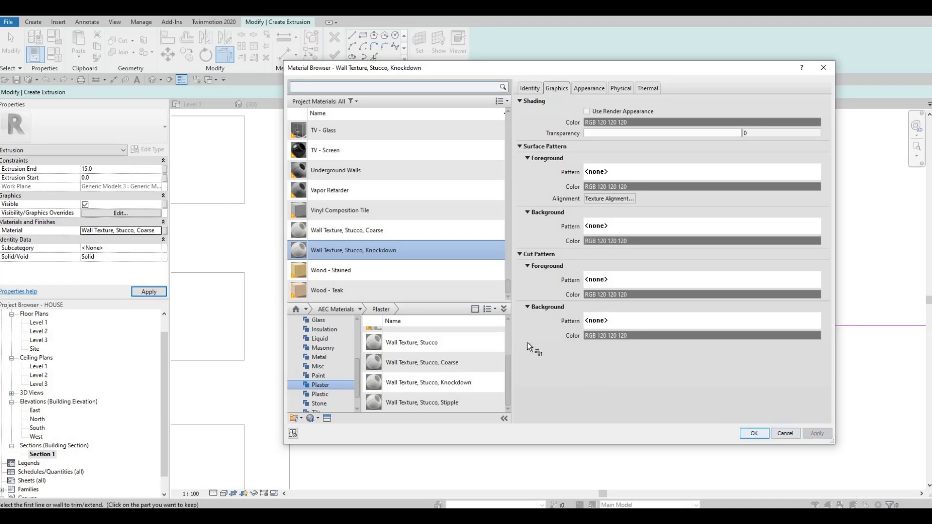
pyautogui.click(753, 433)
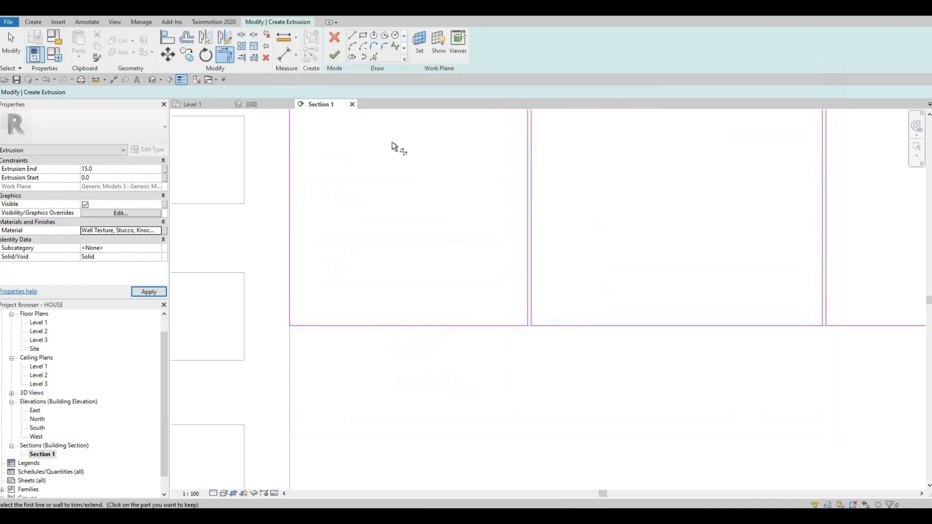
pyautogui.click(340, 57)
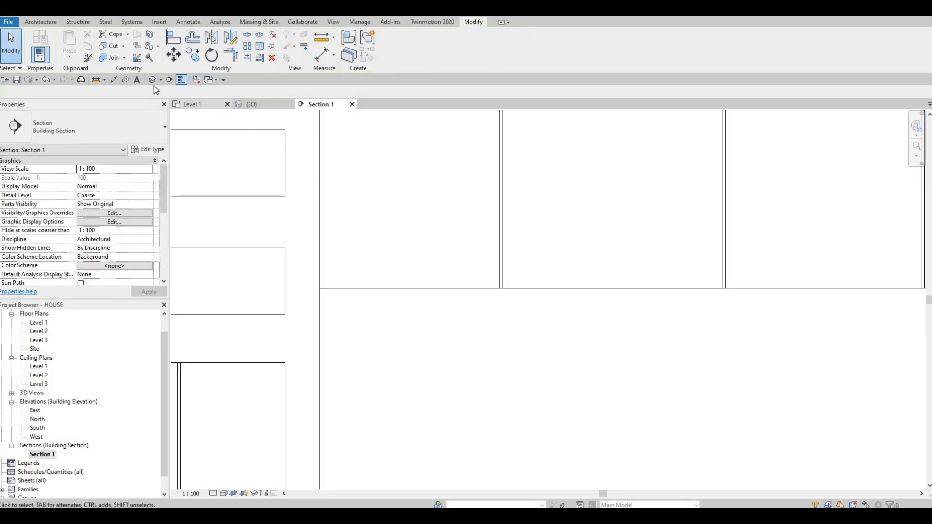
# Examine the new door panels and the gaps between them up close in the 3D view
pyautogui.click(154, 79)
pyautogui.keyDown('shift'); pyautogui.moveTo(445, 264); pyautogui.dragTo(449, 165, button='middle'); pyautogui.keyUp('shift')
pyautogui.moveTo(449, 117); pyautogui.dragTo(626, 265, button='middle')
pyautogui.scroll(3, 495, 205)
pyautogui.scroll(2, 526, 240)
pyautogui.moveTo(205, 146); pyautogui.dragTo(531, 194, button='middle')
pyautogui.scroll(2, 531, 194)
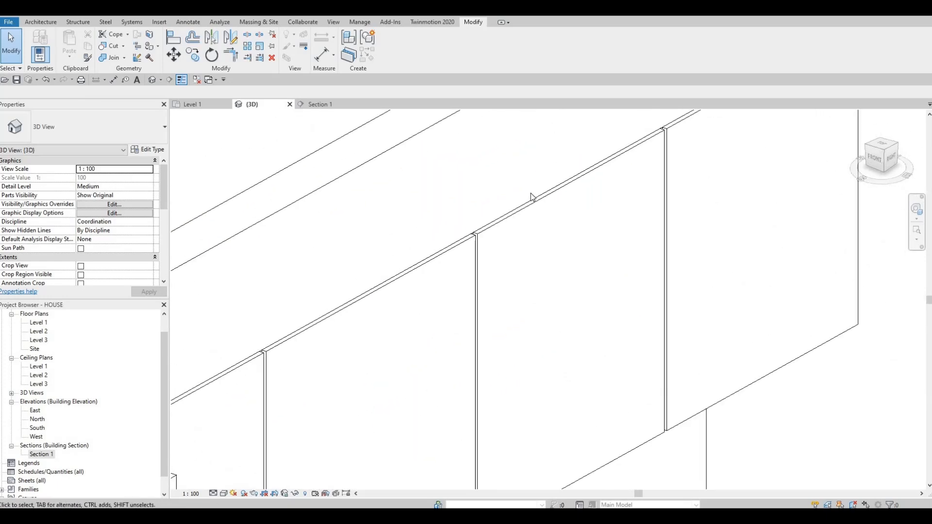
# Inspect the whole kitchen wall in 3D, including the upper cabinet, counter, sink and refrigerator surround
pyautogui.scroll(-3, 563, 242)
pyautogui.scroll(-1, 536, 241)
pyautogui.moveTo(536, 242); pyautogui.dragTo(536, 172, button='middle')
pyautogui.scroll(-2, 536, 299)
pyautogui.moveTo(536, 300); pyautogui.dragTo(483, 222, button='middle')
pyautogui.scroll(-1, 560, 289)
pyautogui.keyDown('shift'); pyautogui.moveTo(561, 292); pyautogui.dragTo(436, 291, button='middle'); pyautogui.keyUp('shift')
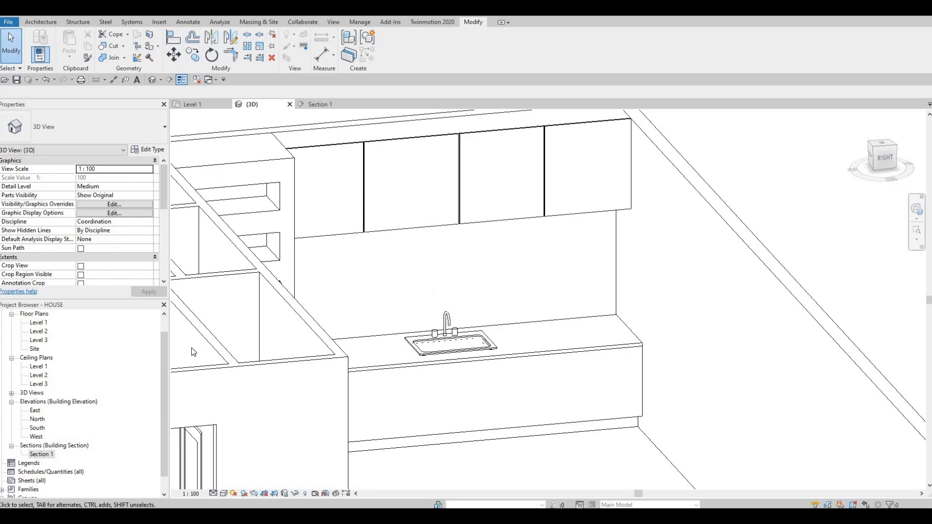
pyautogui.keyDown('shift'); pyautogui.moveTo(357, 413); pyautogui.dragTo(481, 314, button='middle'); pyautogui.keyUp('shift')
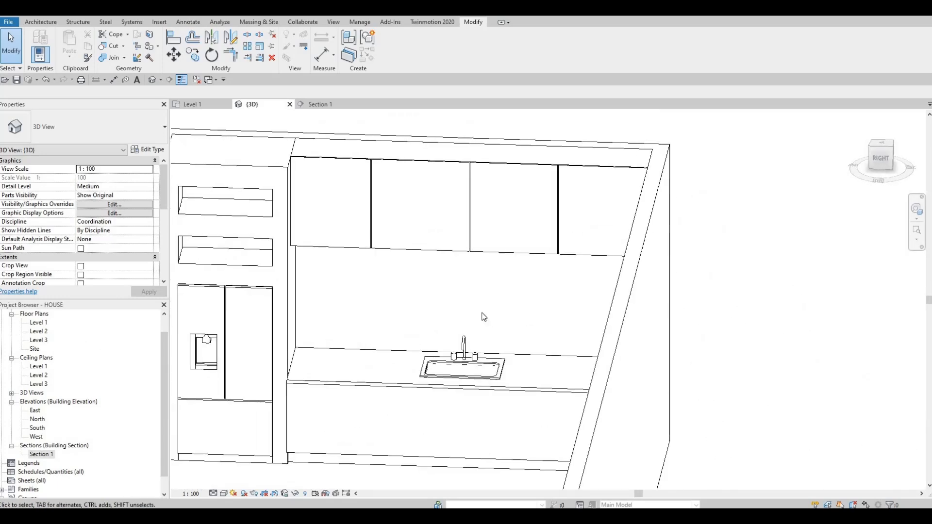
pyautogui.moveTo(377, 401); pyautogui.dragTo(480, 324, button='middle')
pyautogui.scroll(-1, 479, 324)
pyautogui.scroll(1, 480, 324)
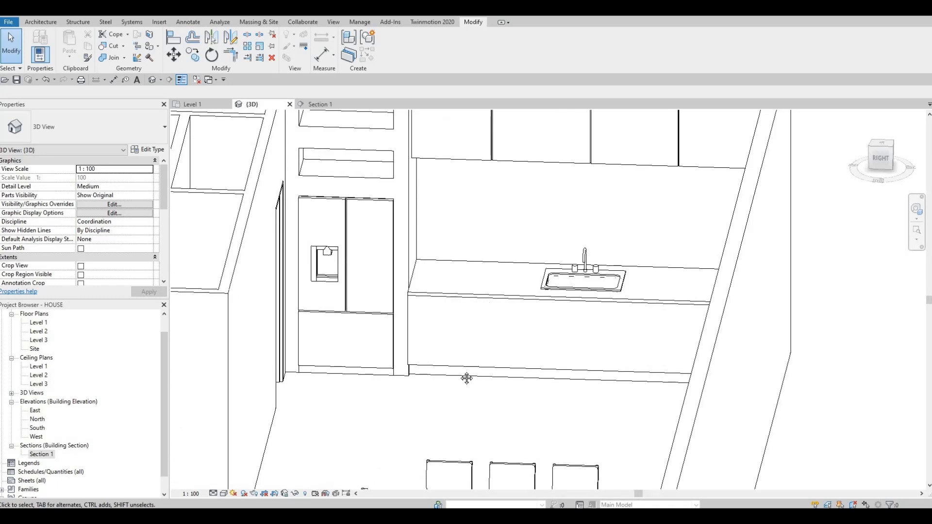
pyautogui.keyDown('shift'); pyautogui.moveTo(467, 378); pyautogui.dragTo(449, 392, button='middle'); pyautogui.keyUp('shift')
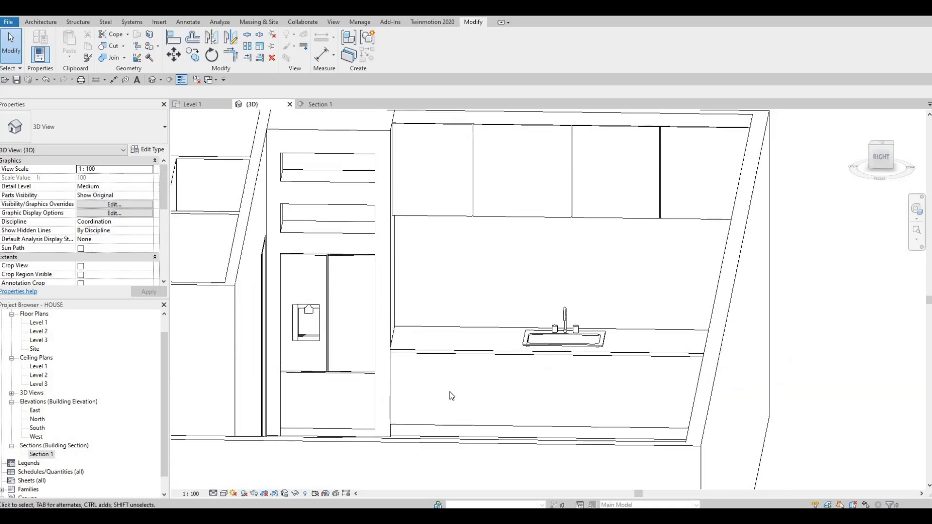